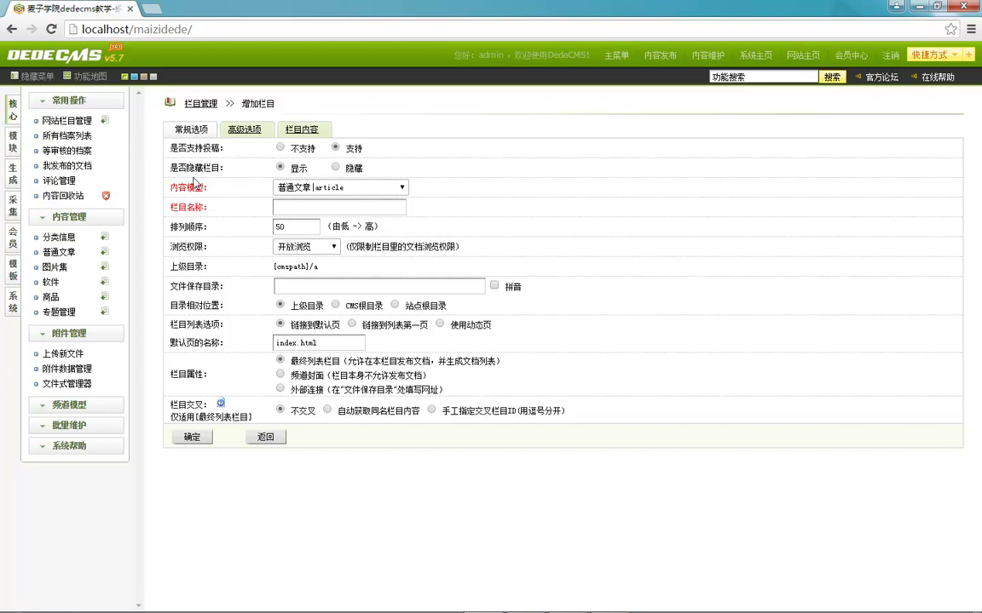
Leave the new-column form and return to the 网站栏目管理 list from the sidebar.
click(68, 119)
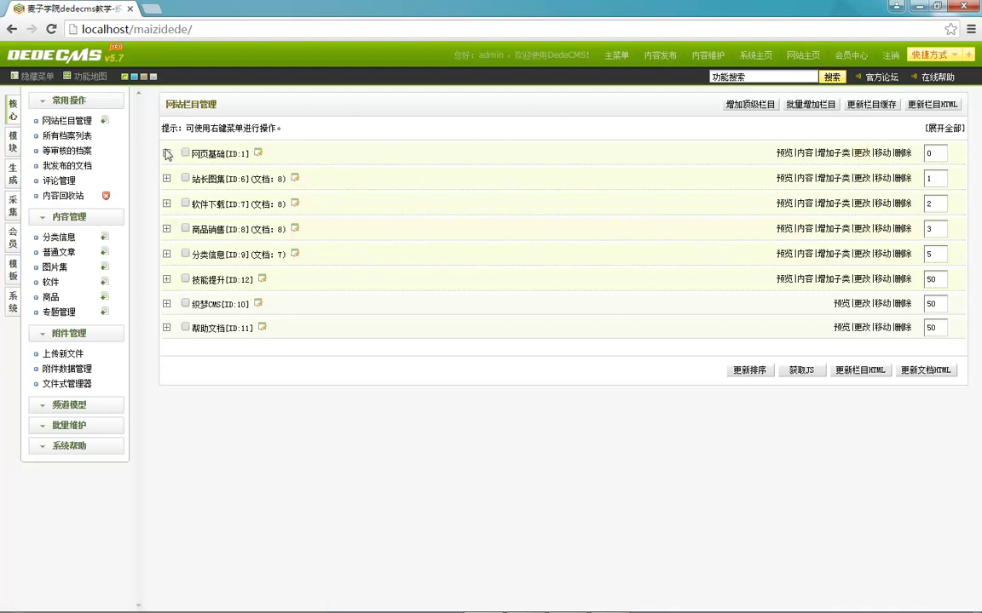
Expand 网页基础 and its HTML and Javascript/Ajax subcolumns, then open 网页基础's 修改栏目 form.
click(166, 154)
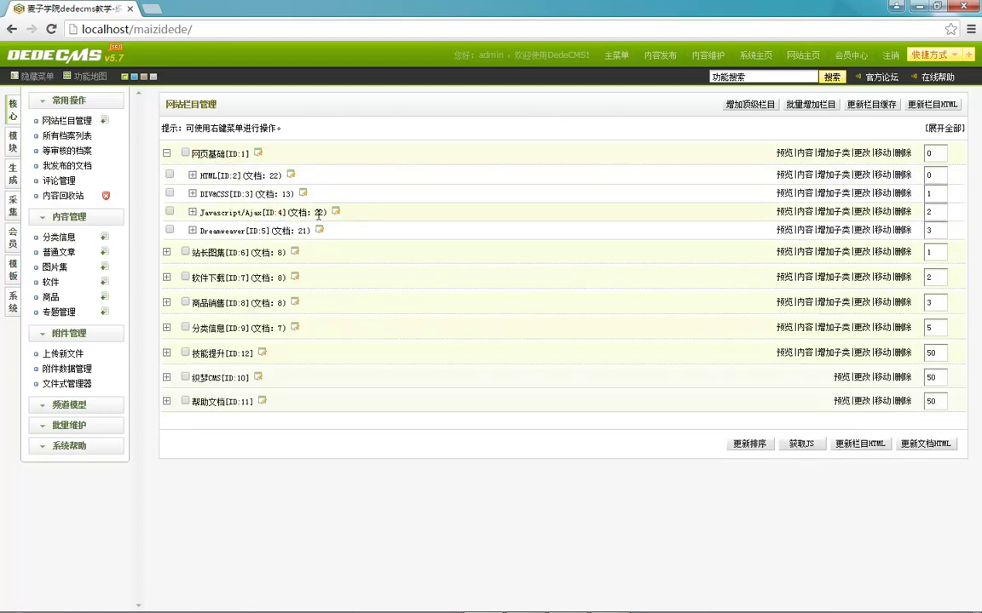
click(193, 211)
click(193, 175)
click(859, 154)
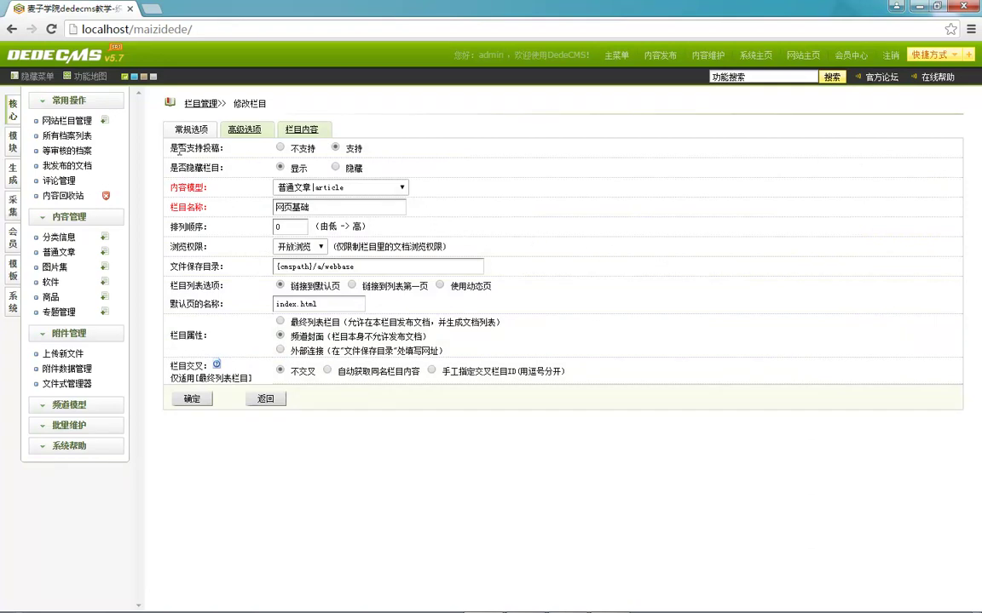
Open the site's 网站主页 front page in a second tab, then return to the 网页基础 edit form.
click(803, 56)
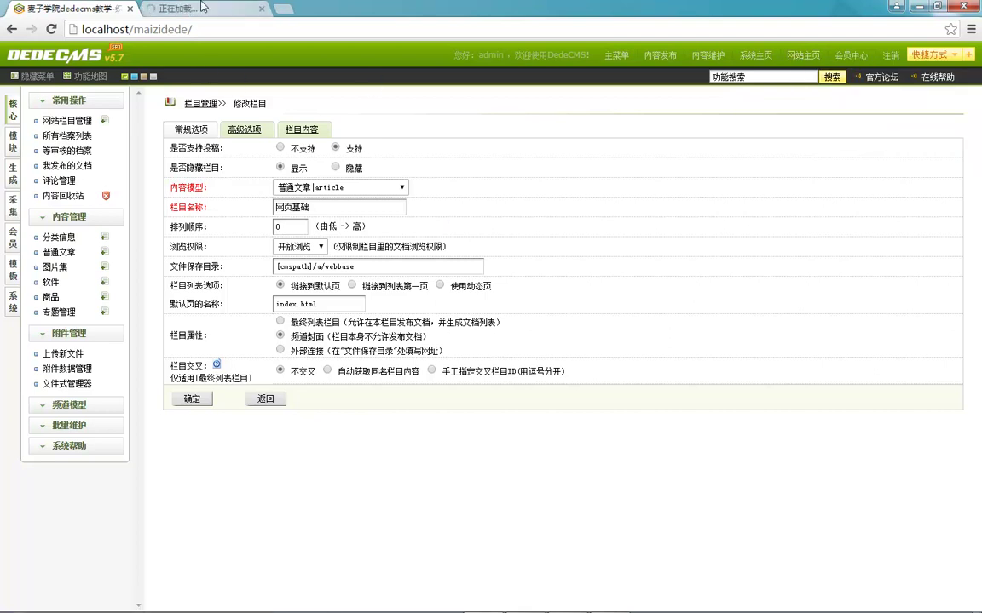
click(202, 7)
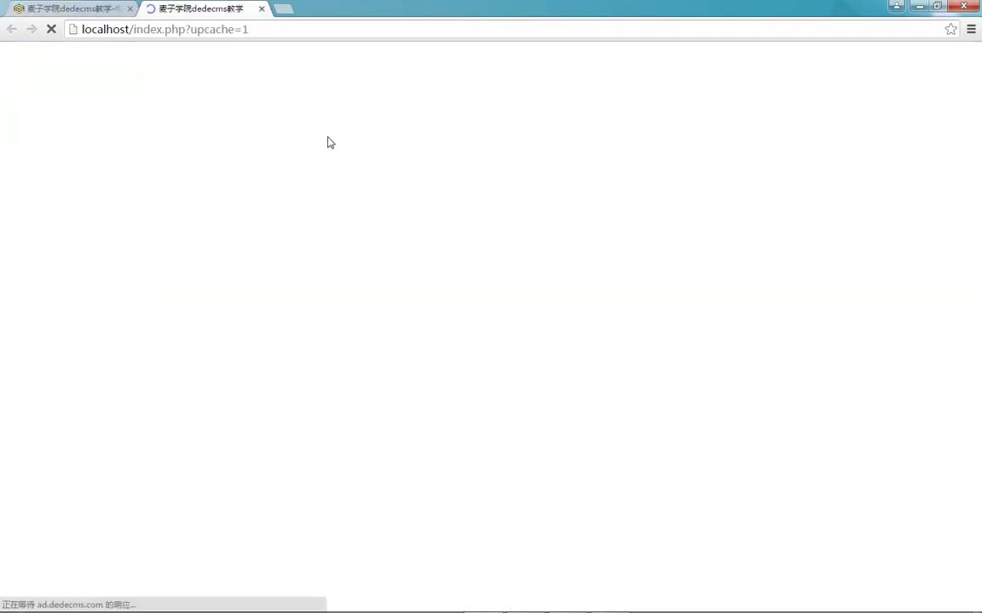
click(72, 9)
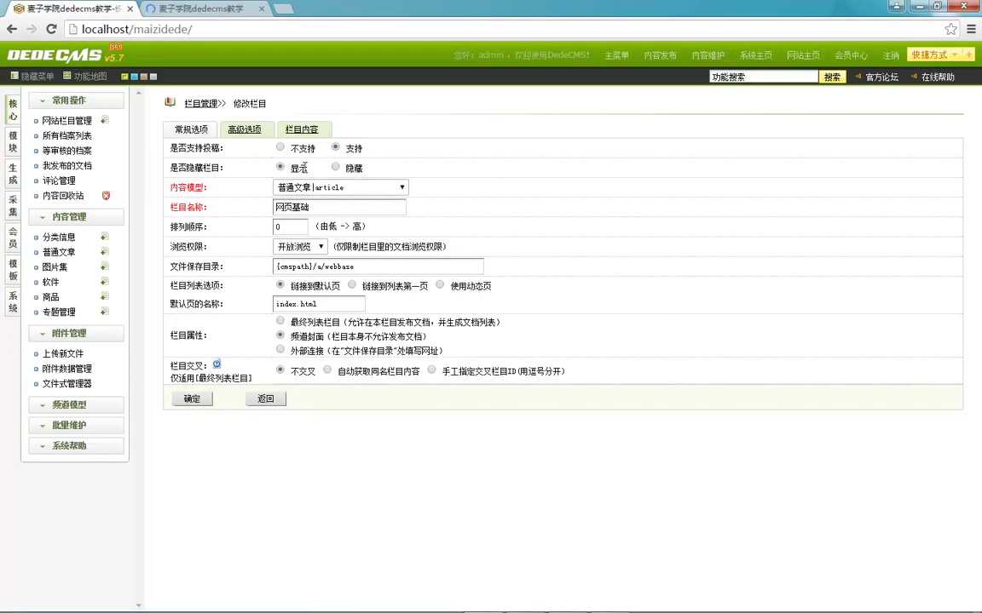
drag(138, 189, 225, 207)
click(279, 201)
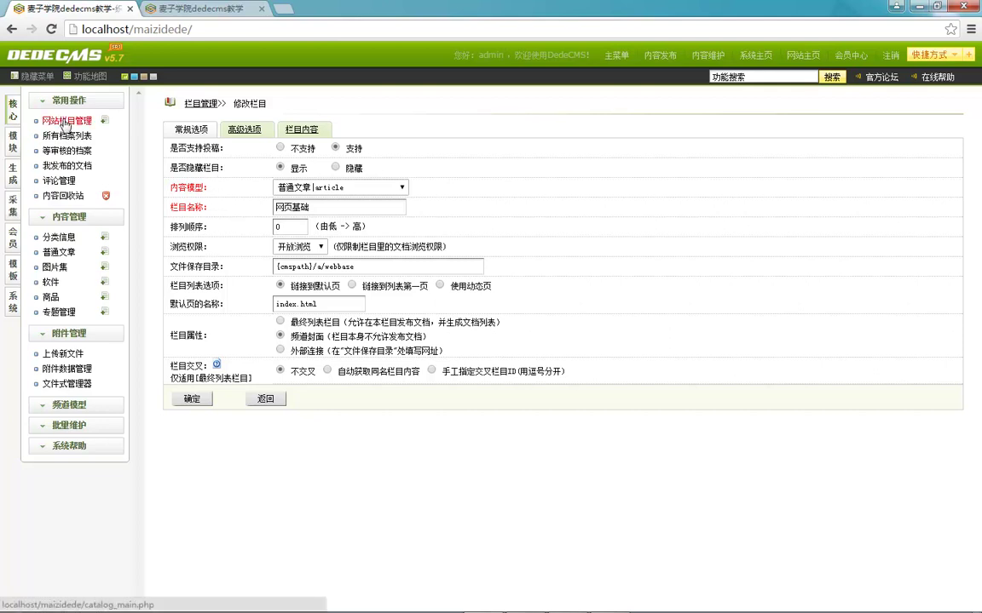
View the 网页基础 channel page on the front end, then reopen the admin 网站栏目管理 list.
key(ctrl+Tab)
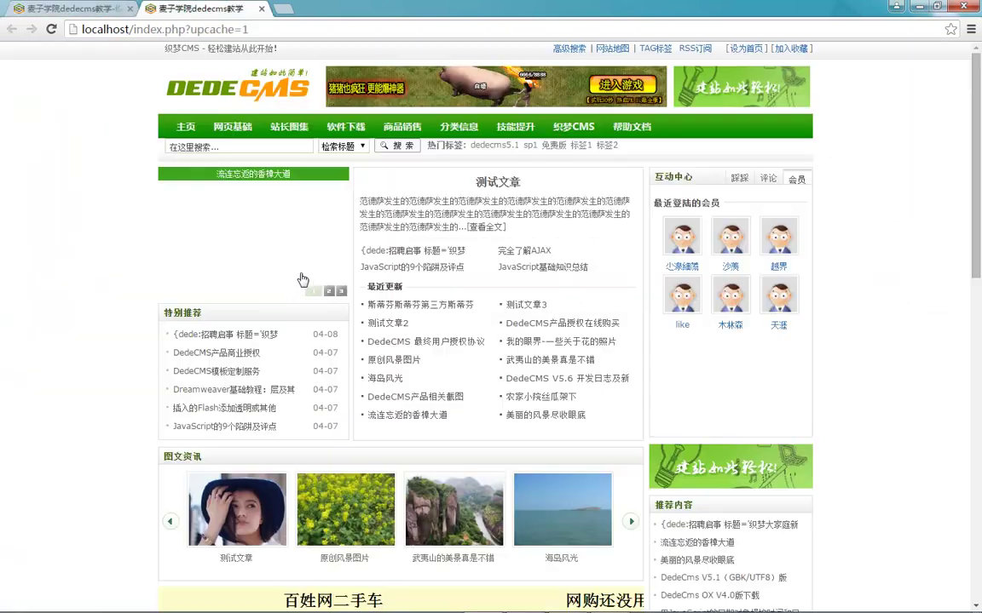
click(238, 129)
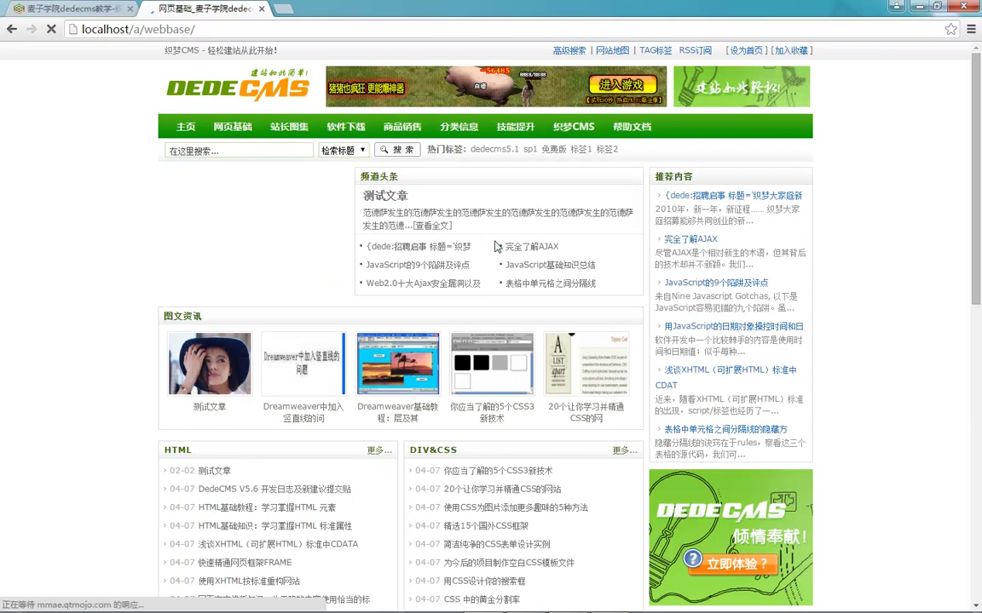
scroll(334, 270, down, 4)
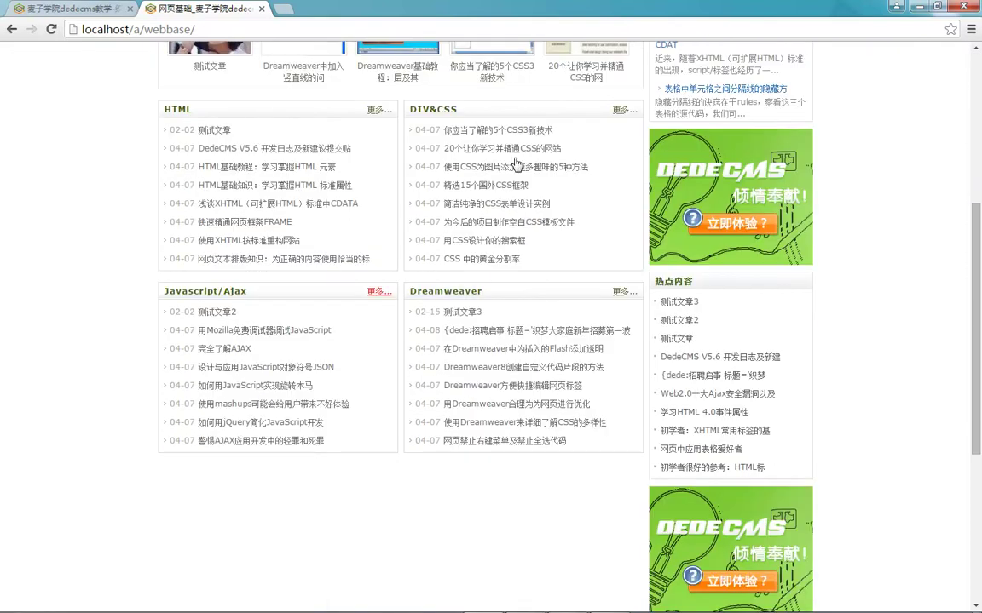
click(43, 8)
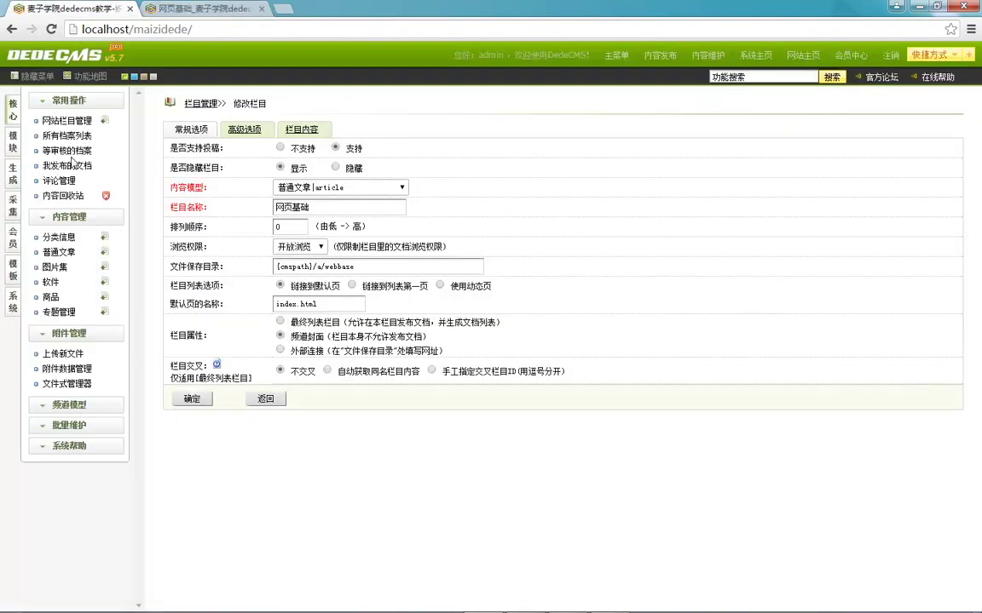
click(71, 122)
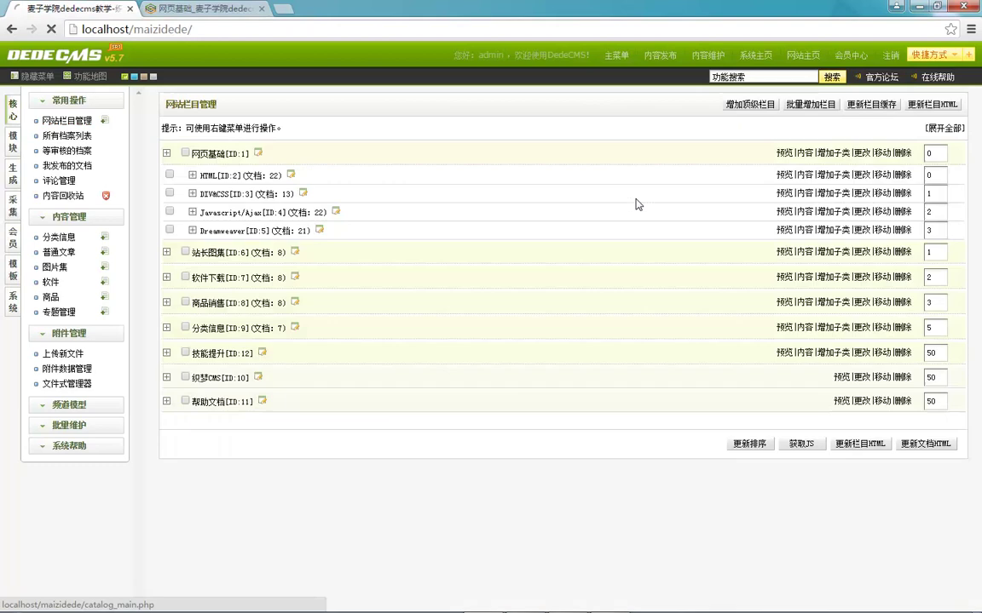
Set the HTML column's 隐藏栏目 option to 隐藏 and save it.
click(862, 176)
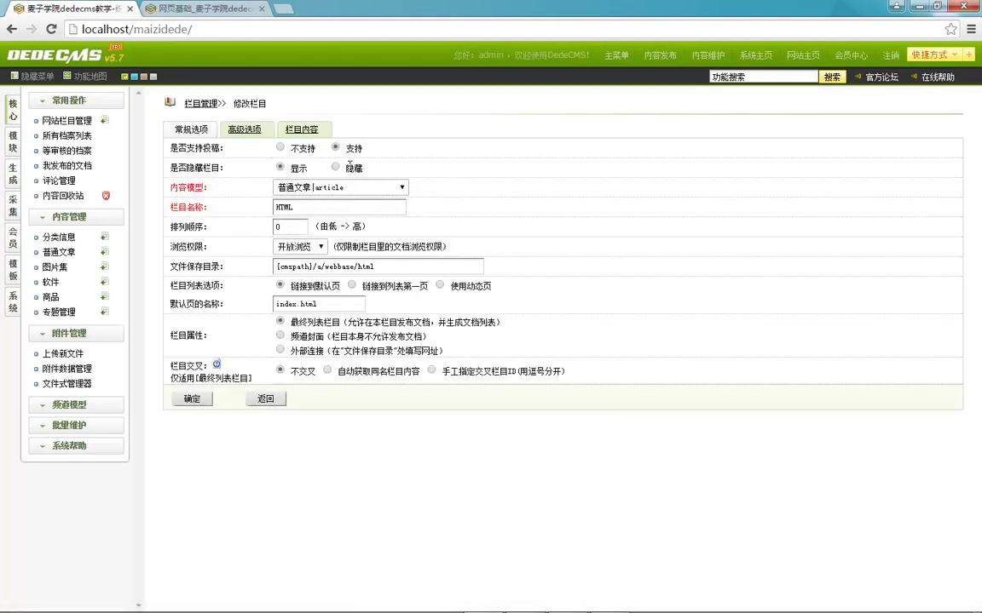
click(193, 399)
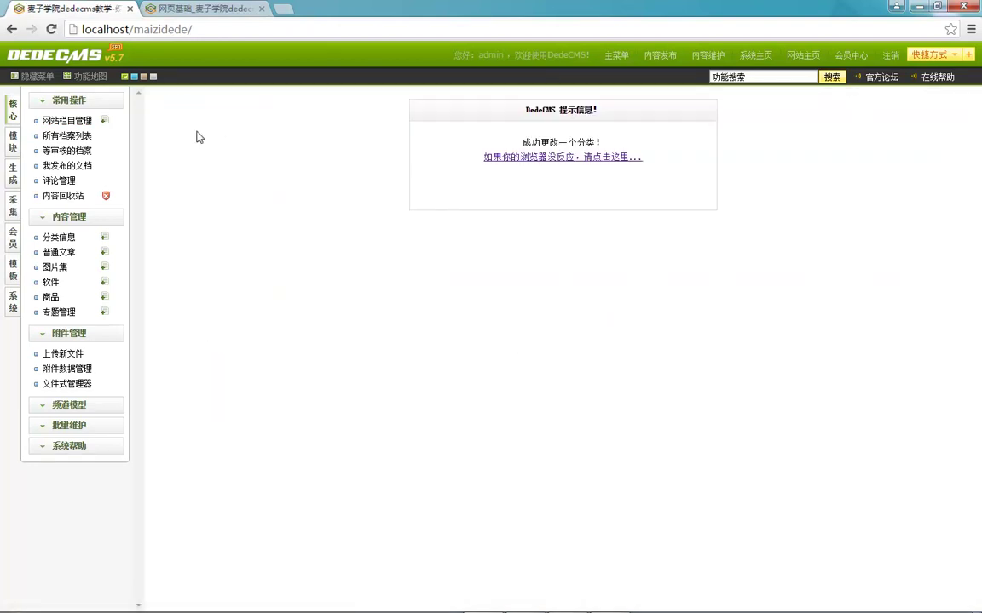
click(191, 10)
scroll(401, 298, up, 3)
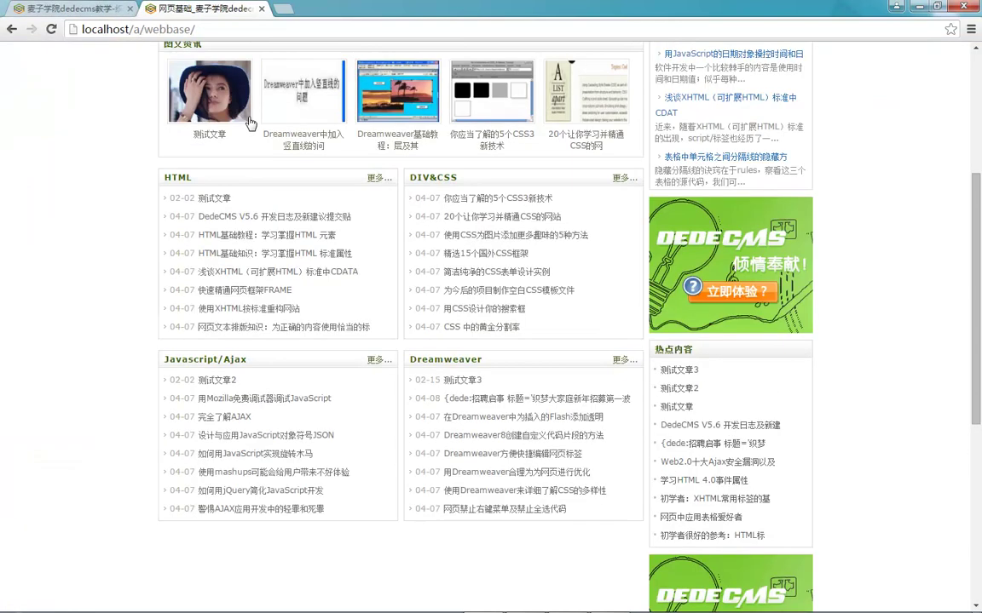
click(73, 8)
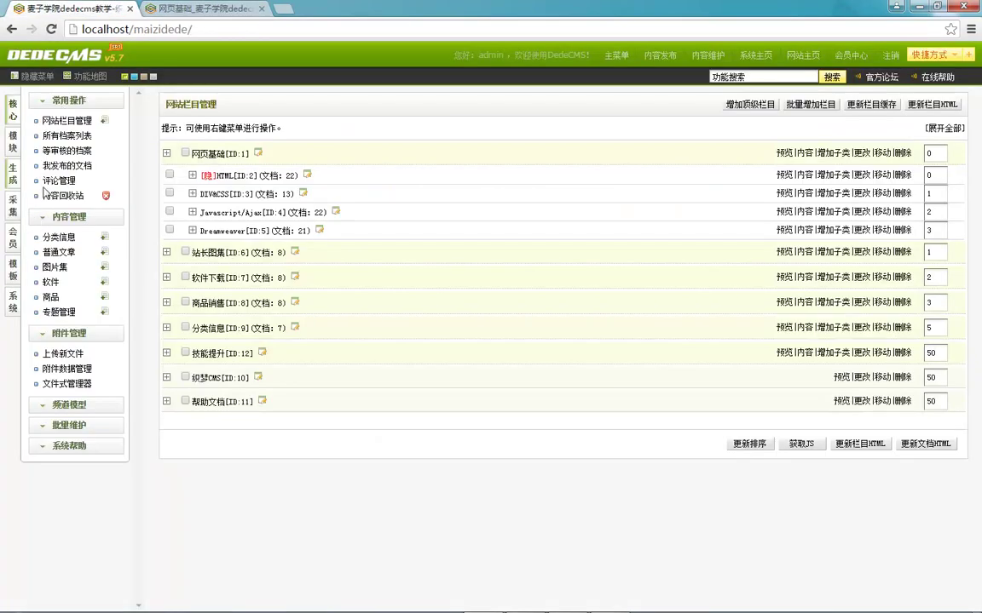
Regenerate column HTML via 更新栏目HTML with 更新所有栏目 selected.
click(12, 174)
click(68, 192)
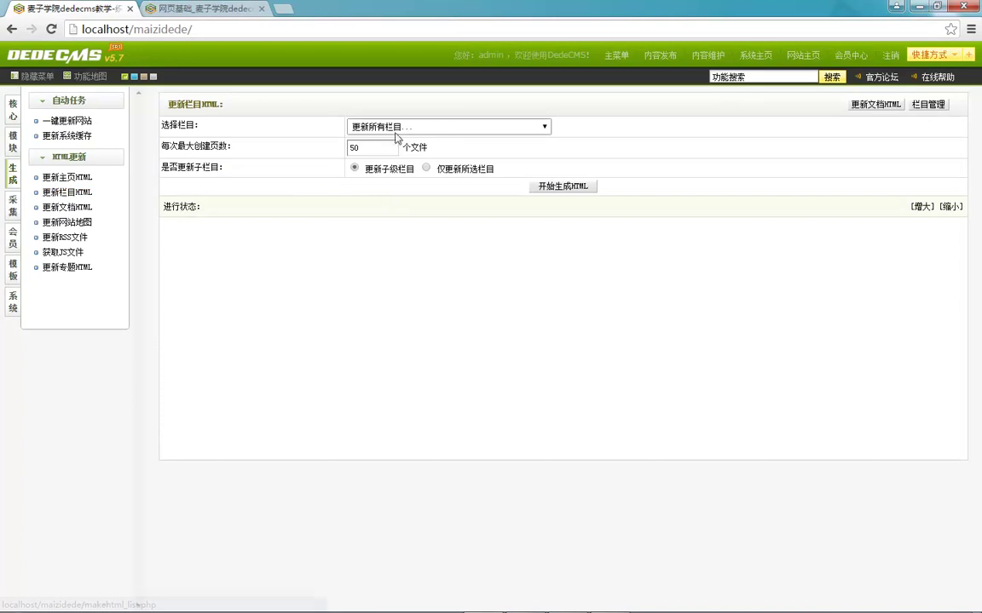
click(442, 128)
click(442, 127)
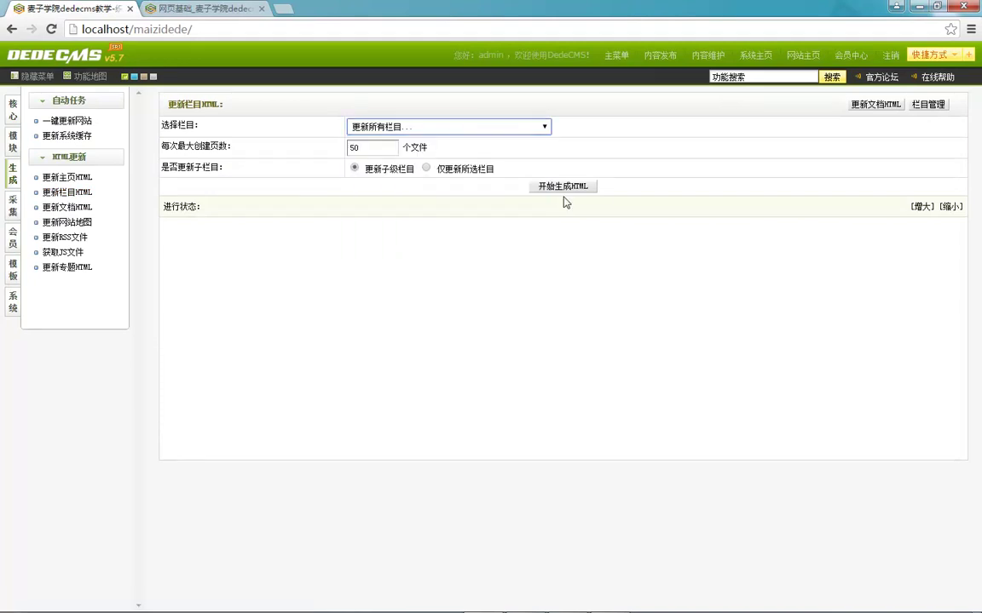
click(533, 187)
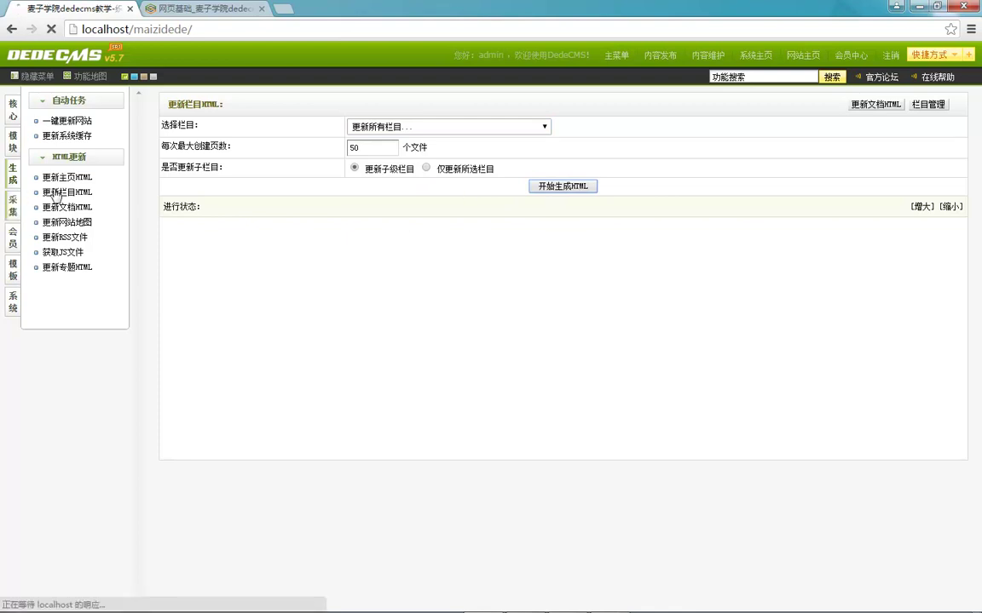
Reload the front-end 网页基础 page to check, then return to the admin column list.
click(149, 9)
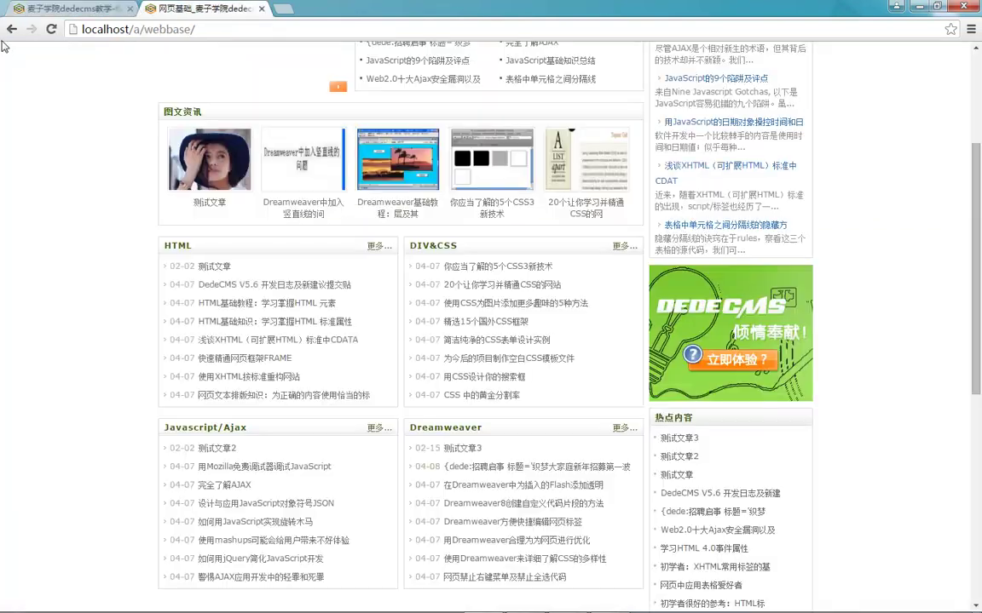
click(51, 29)
scroll(65, 246, down, 5)
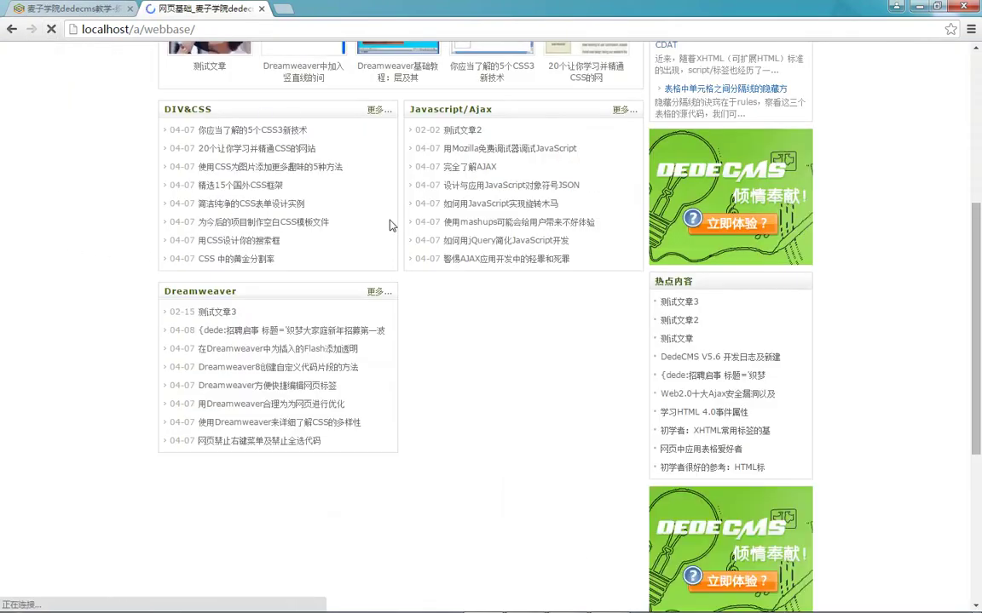
click(42, 6)
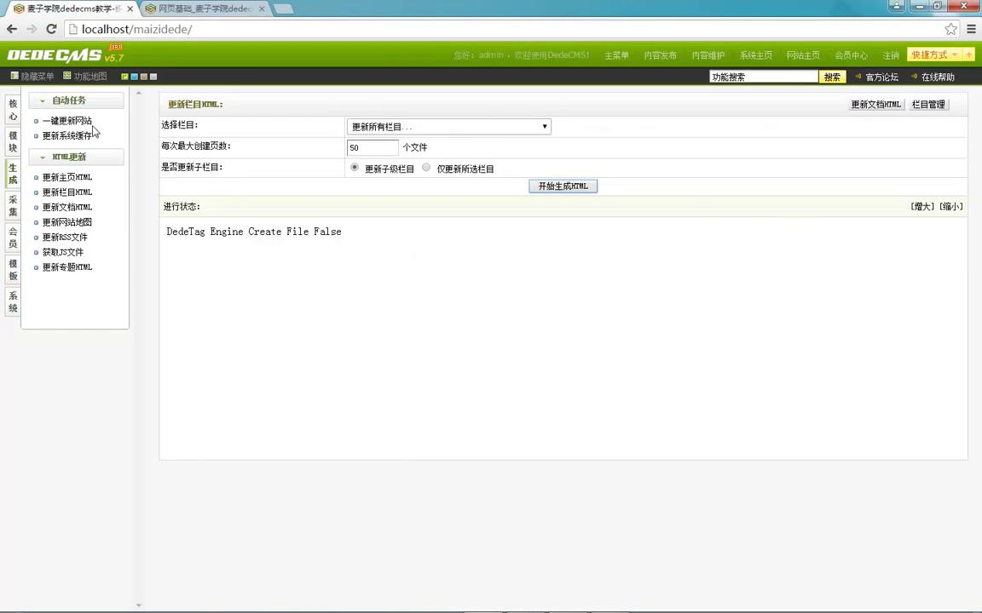
click(11, 105)
click(72, 123)
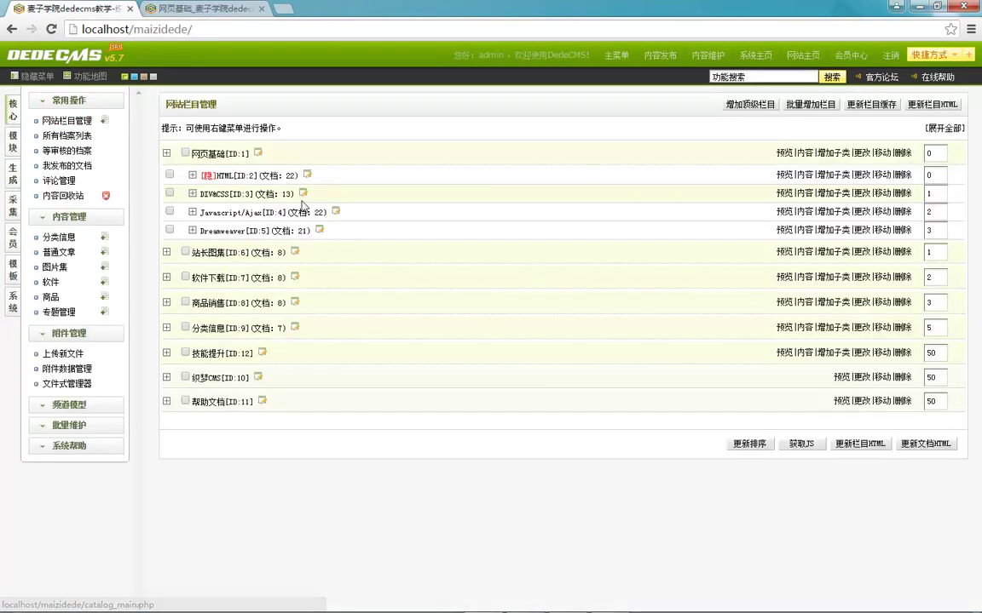
Open the DIV+CSS column's 修改栏目 form and set 栏目属性 to 外部连接.
click(860, 176)
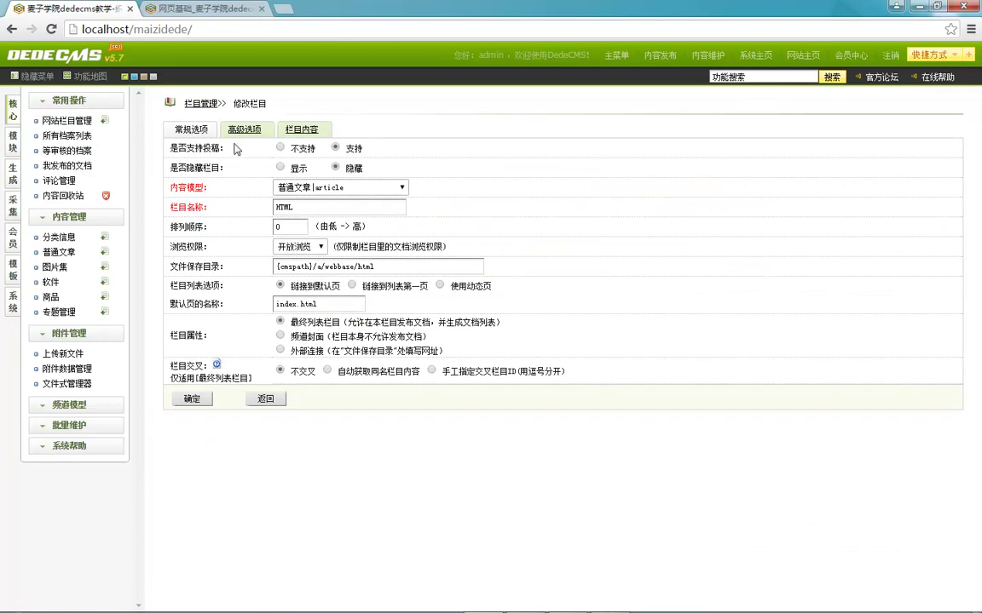
click(68, 120)
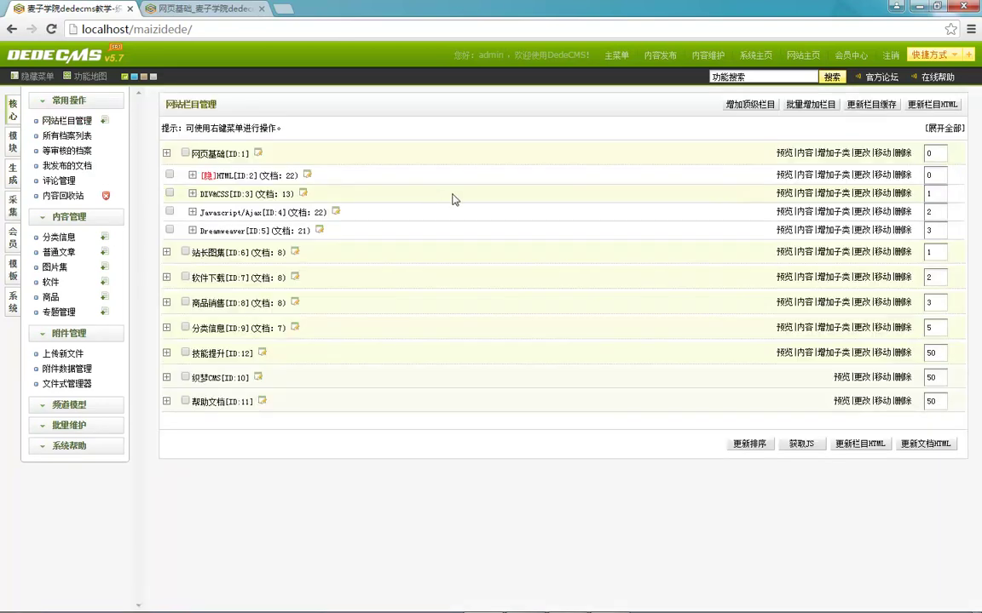
click(860, 193)
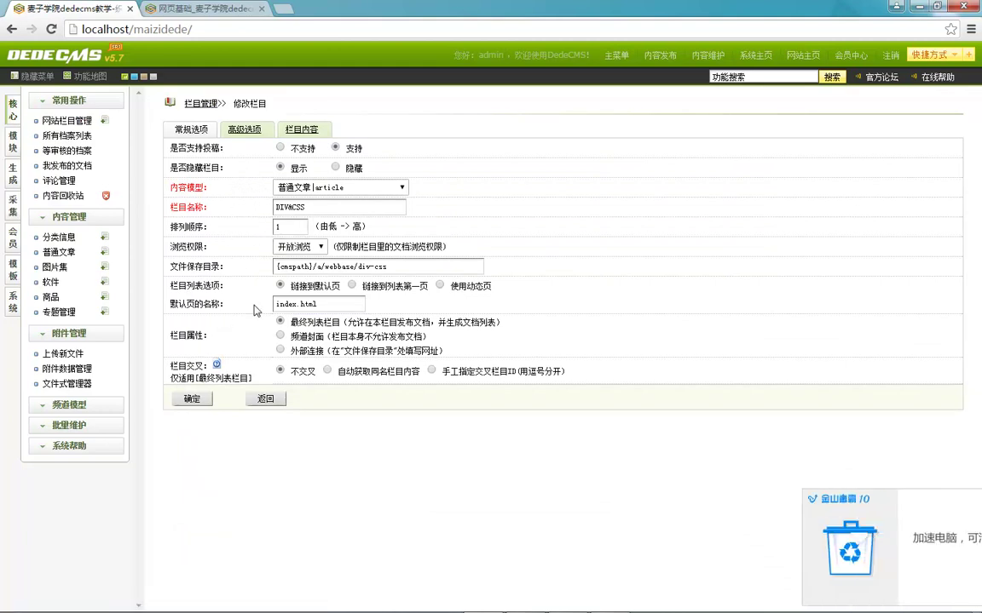
drag(294, 318, 368, 333)
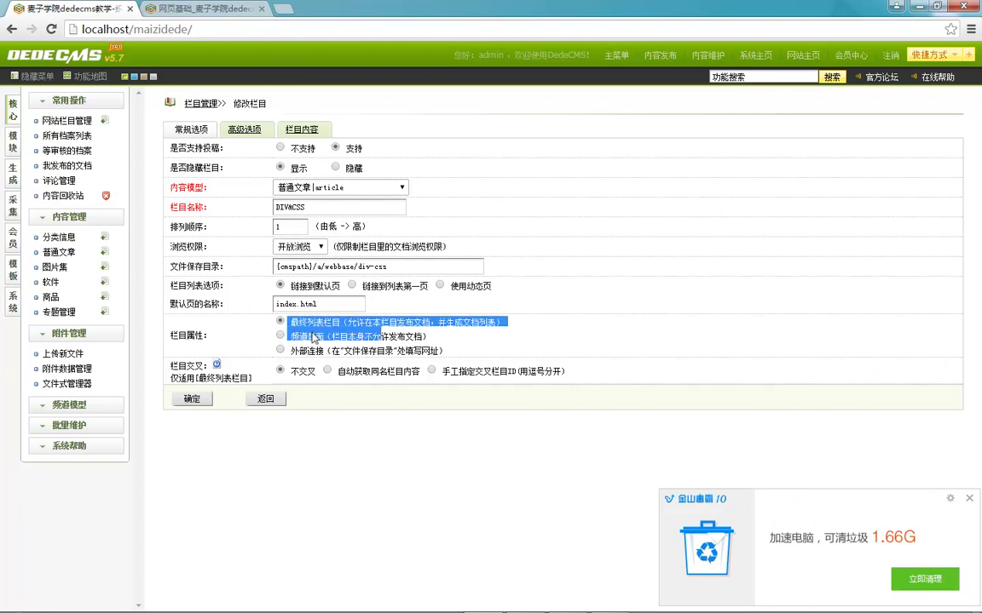
click(314, 338)
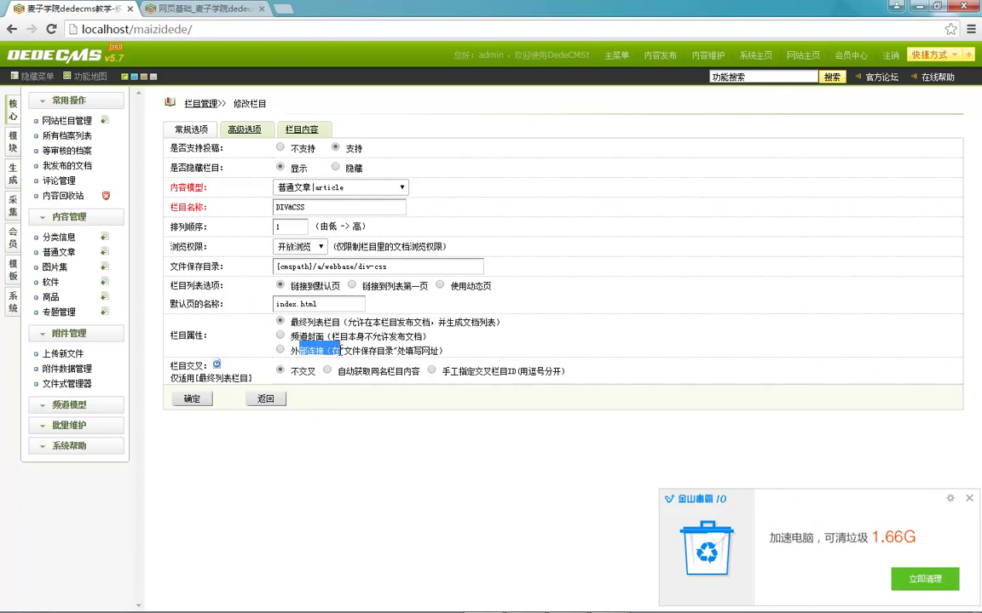
double_click(315, 325)
click(317, 324)
Browse the front-end Dreamweaver 更多... list and 网页基础 page, then return to the DIV&CSS settings.
click(205, 8)
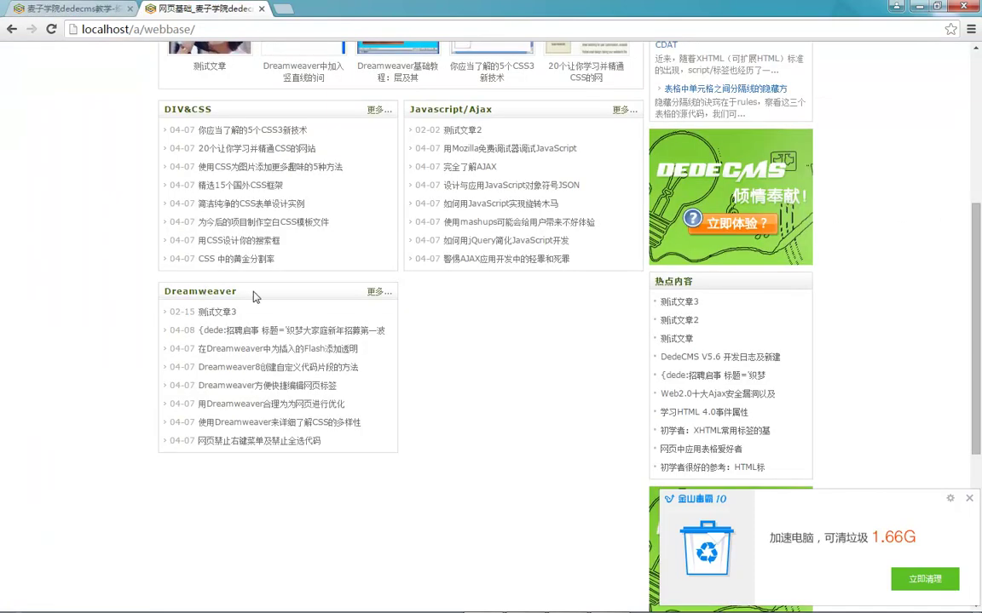
click(378, 291)
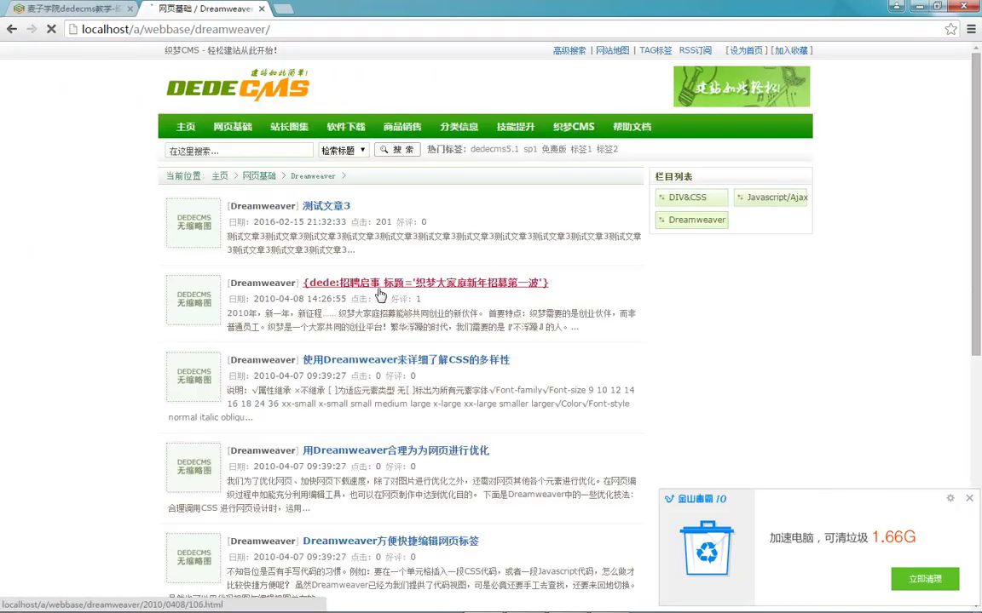
scroll(389, 311, down, 7)
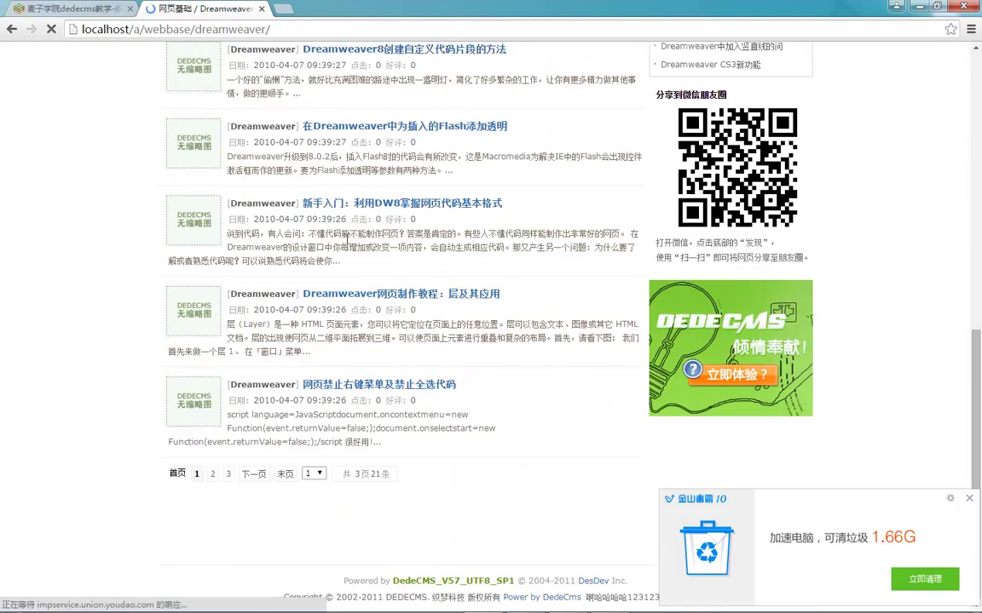
scroll(488, 231, up, 10)
key(ctrl+1)
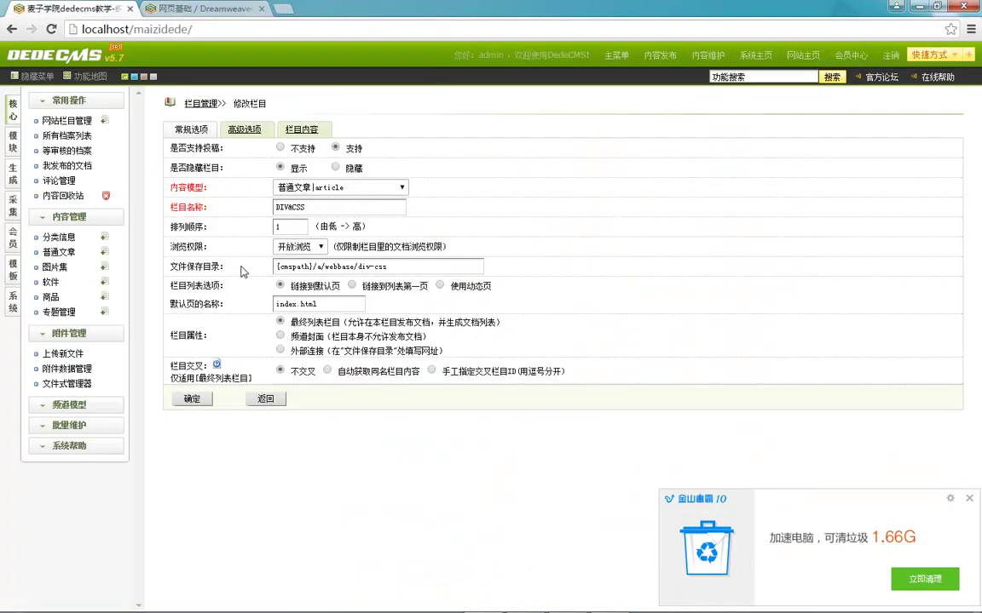
click(156, 7)
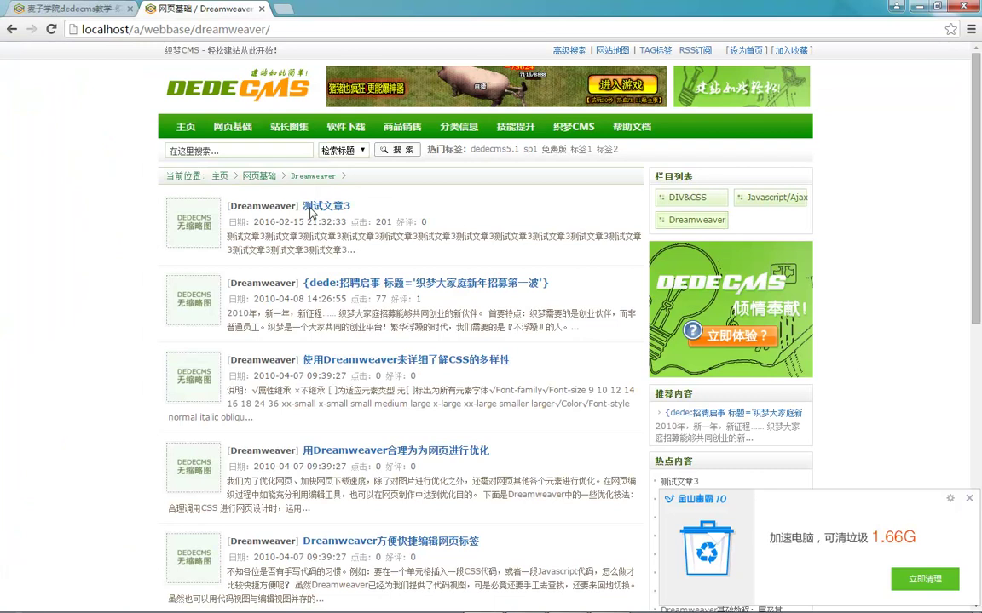
click(259, 177)
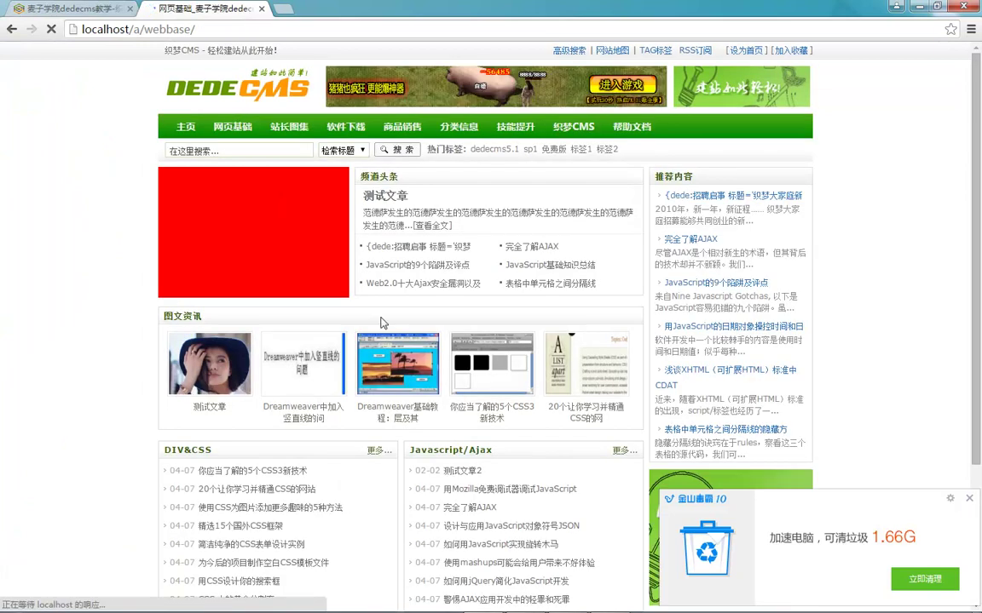
scroll(399, 254, down, 5)
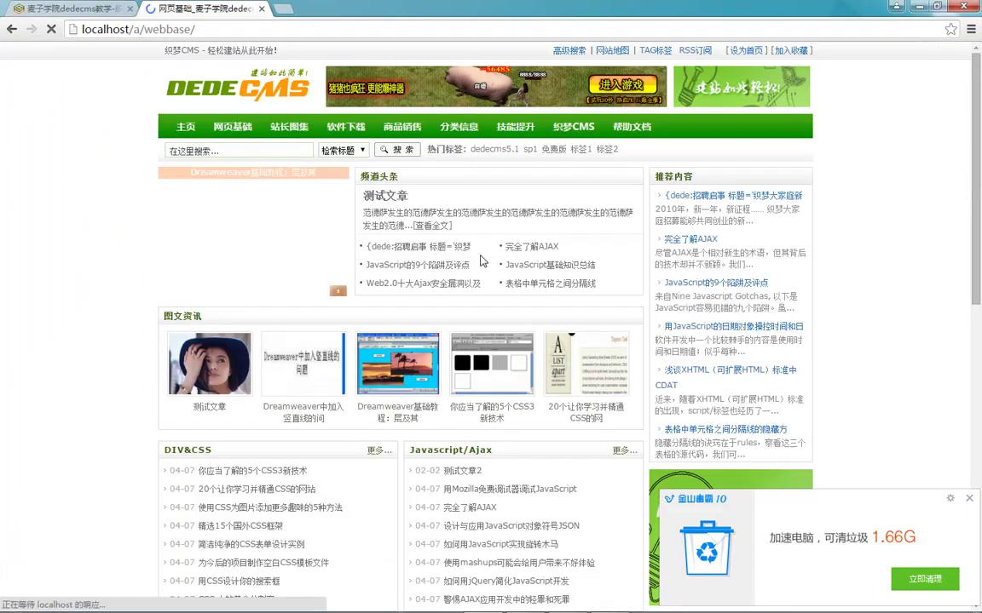
scroll(399, 253, down, 5)
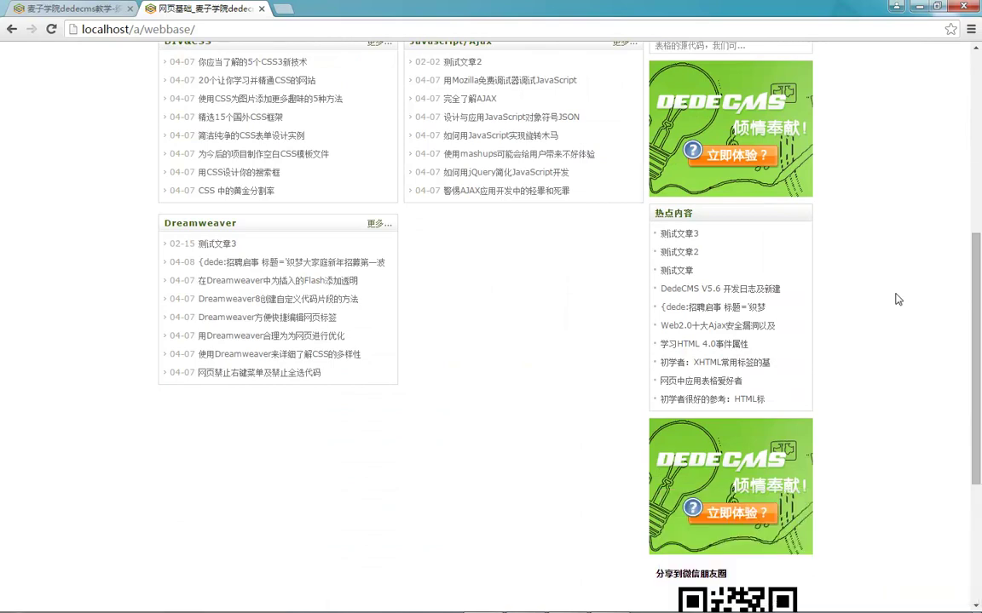
scroll(233, 211, up, 3)
click(75, 8)
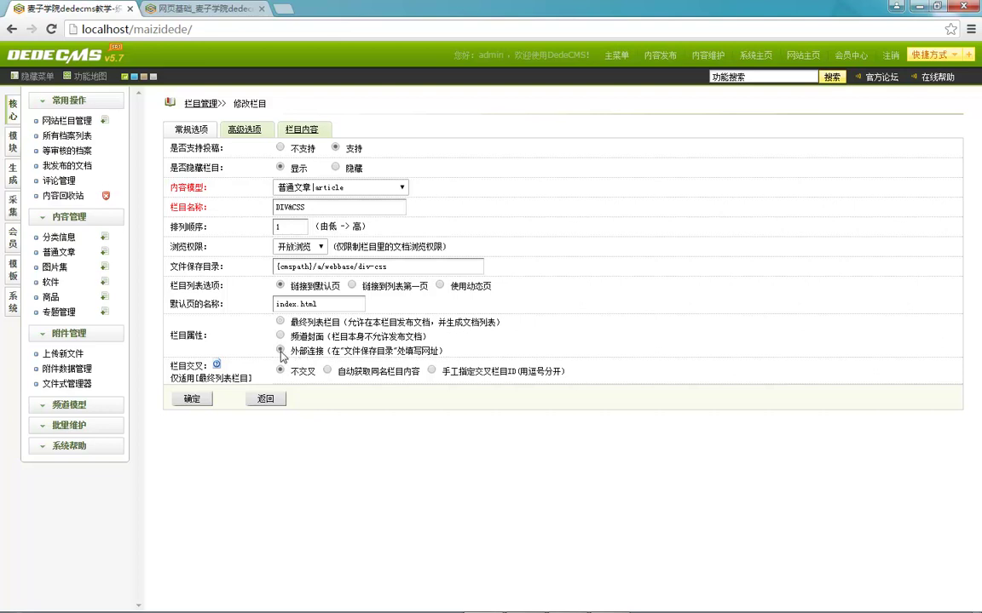
click(327, 269)
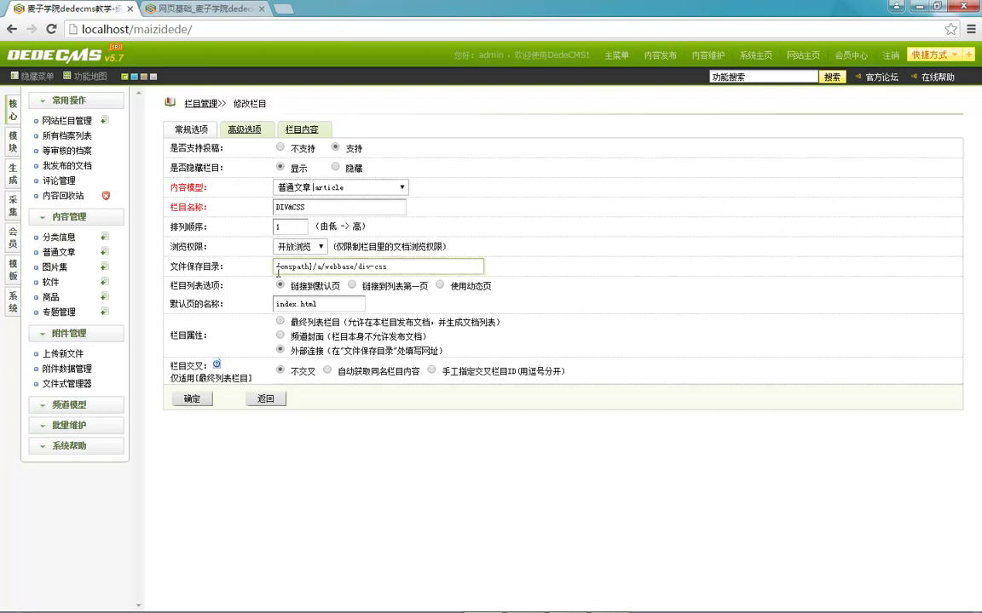
key(ctrl+a)
key(ctrl+c)
key(BackSpace)
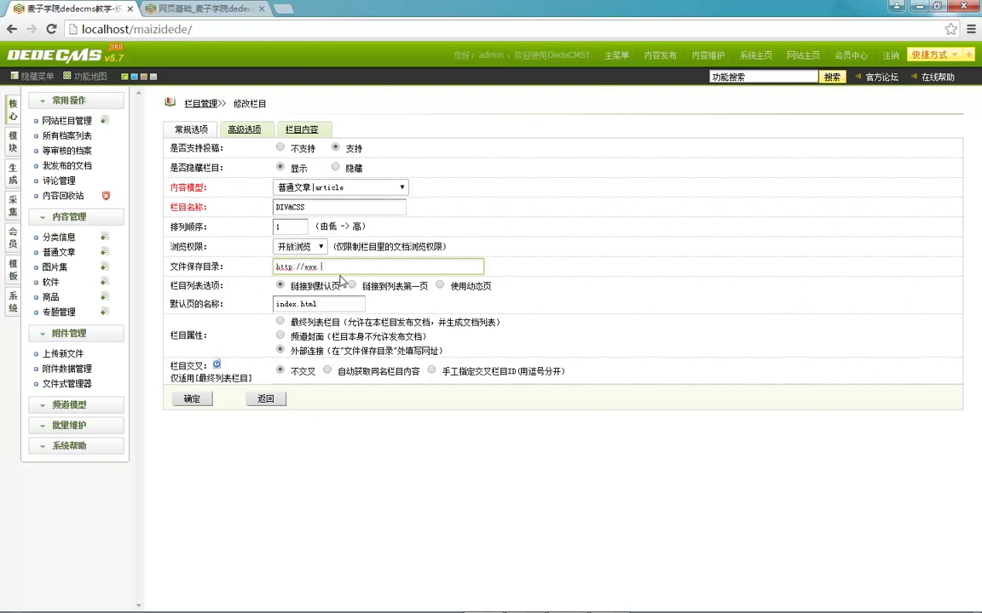
click(192, 399)
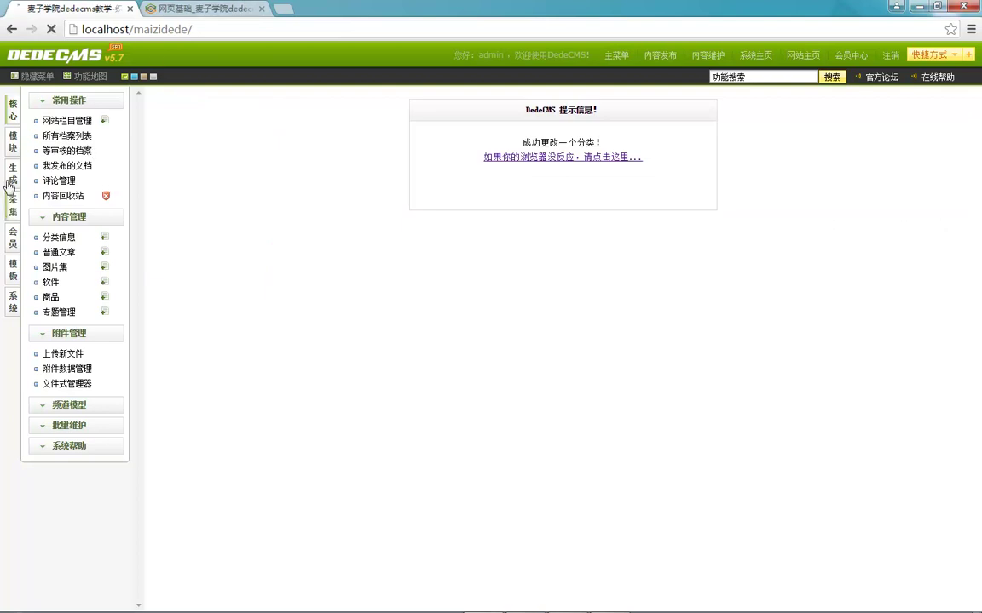
Regenerate all column pages via 更新栏目HTML > 开始生成HTML.
click(12, 174)
click(67, 192)
click(578, 189)
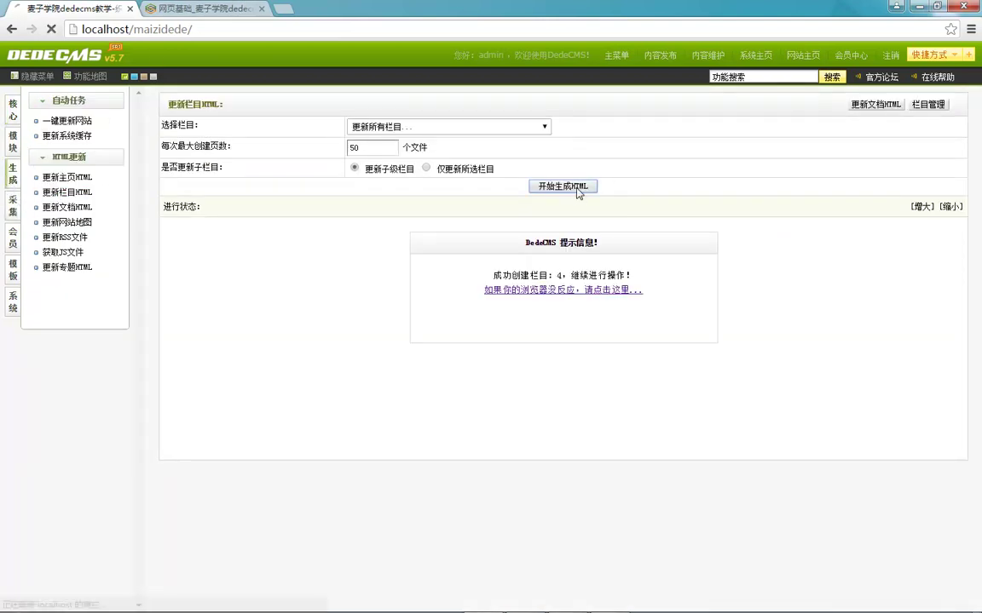
mouse_move(756, 612)
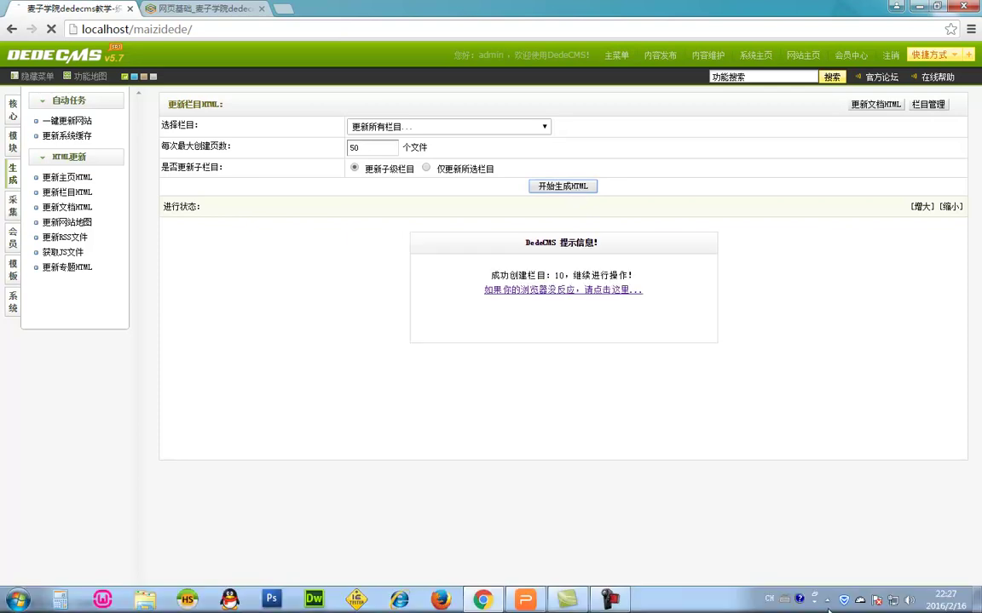
Refresh the front-end 网页基础 page to confirm the DIV&CSS block is gone.
click(200, 9)
key(F5)
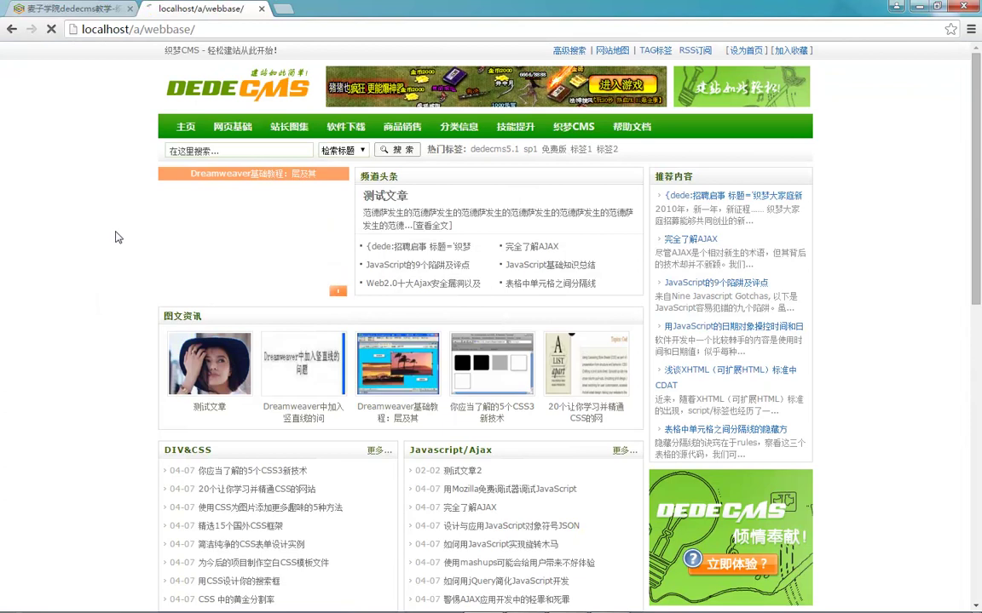
scroll(274, 296, down, 4)
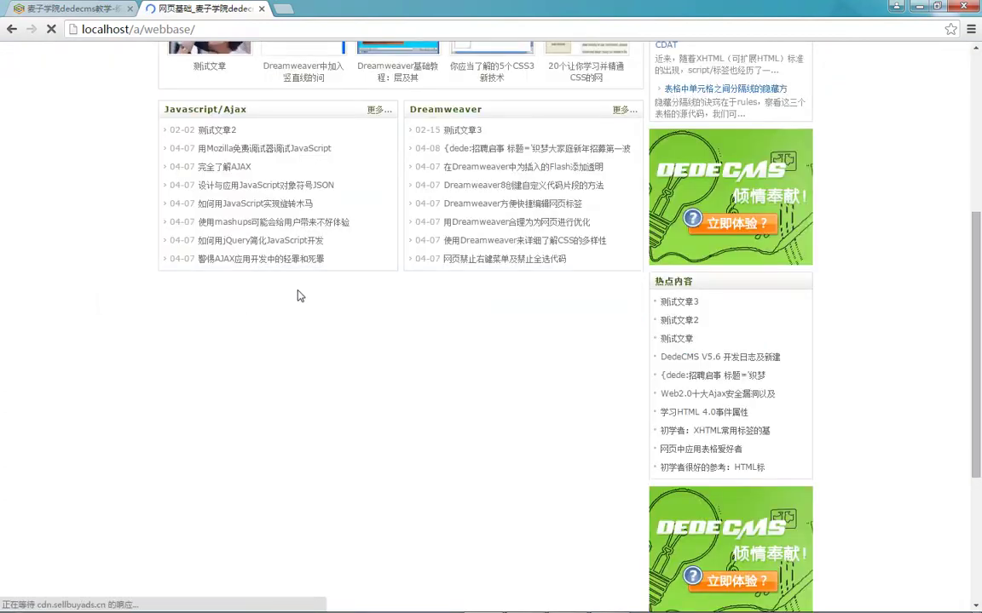
scroll(361, 379, up, 2)
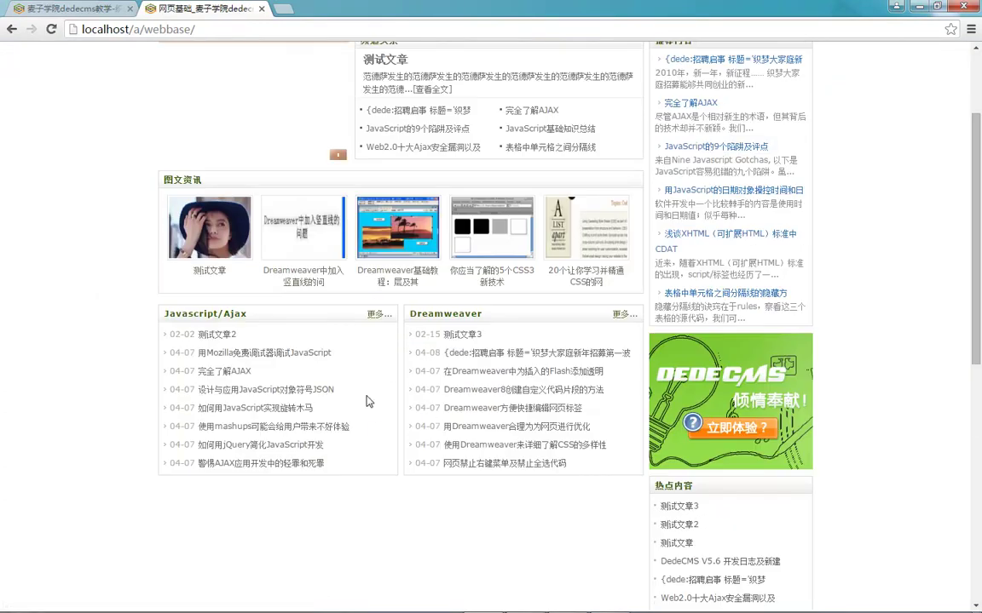
scroll(354, 343, up, 1)
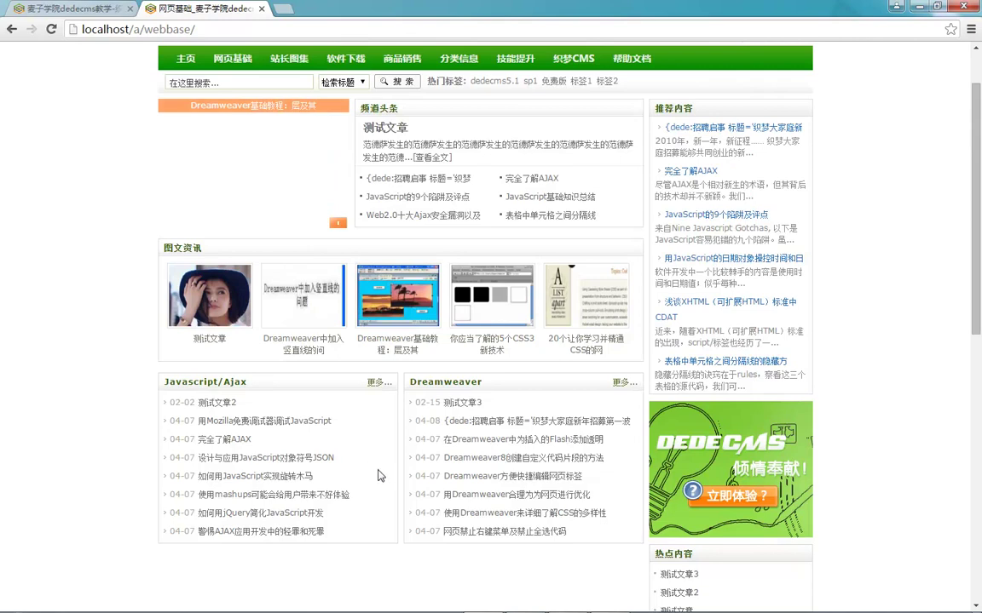
scroll(394, 478, up, 1)
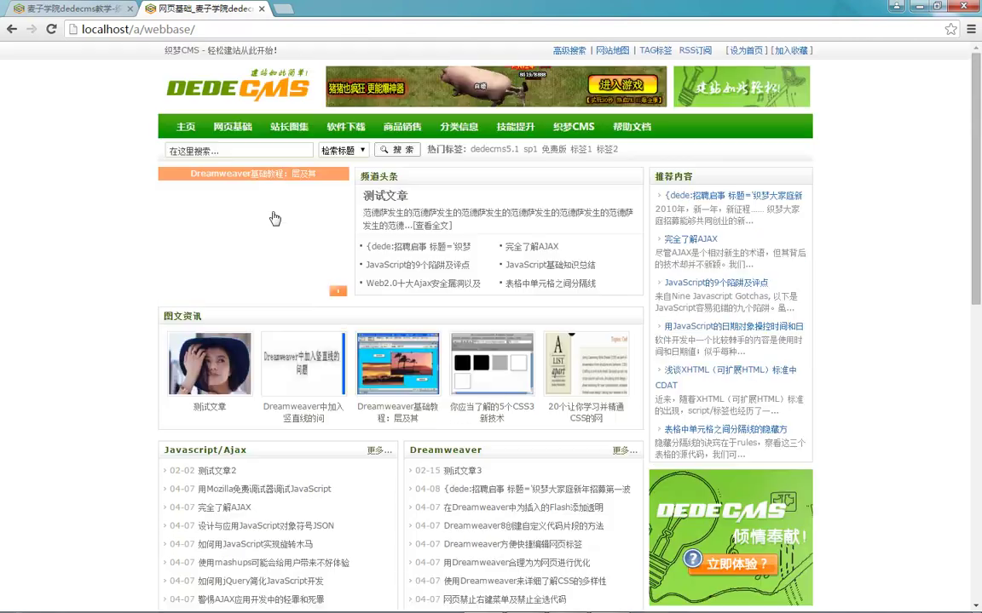
click(233, 130)
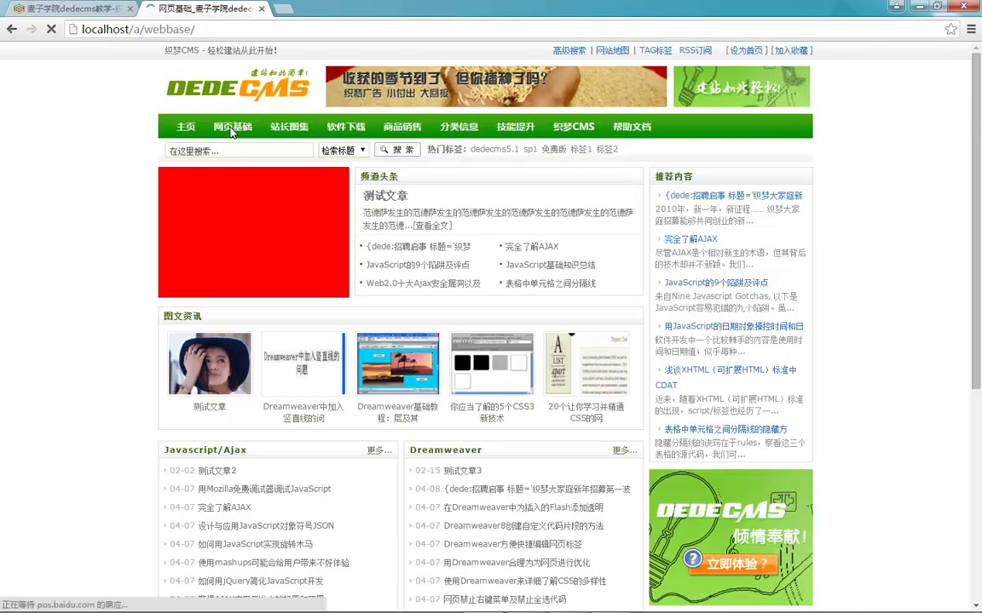
scroll(449, 437, down, 1)
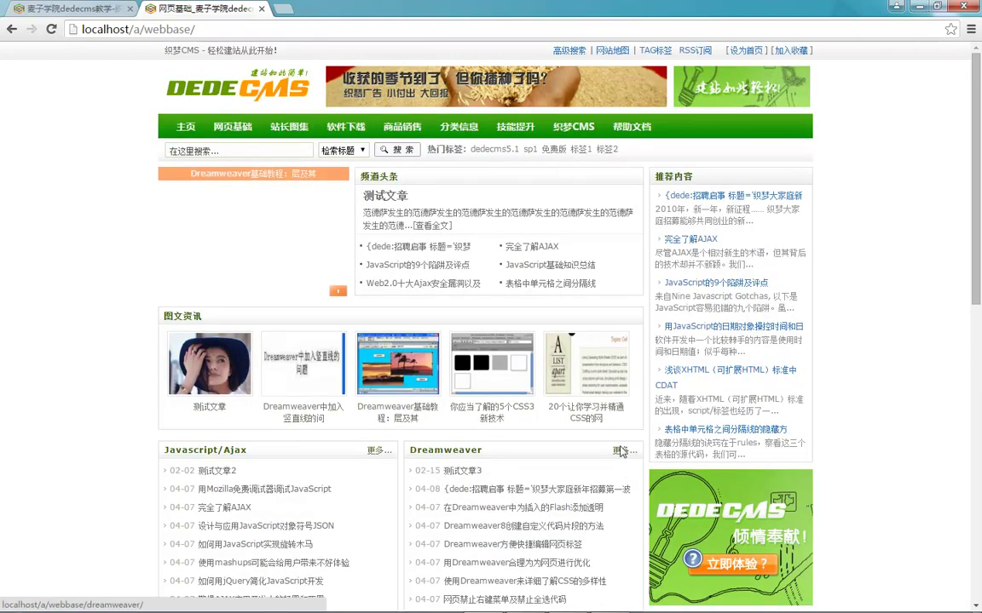
click(621, 453)
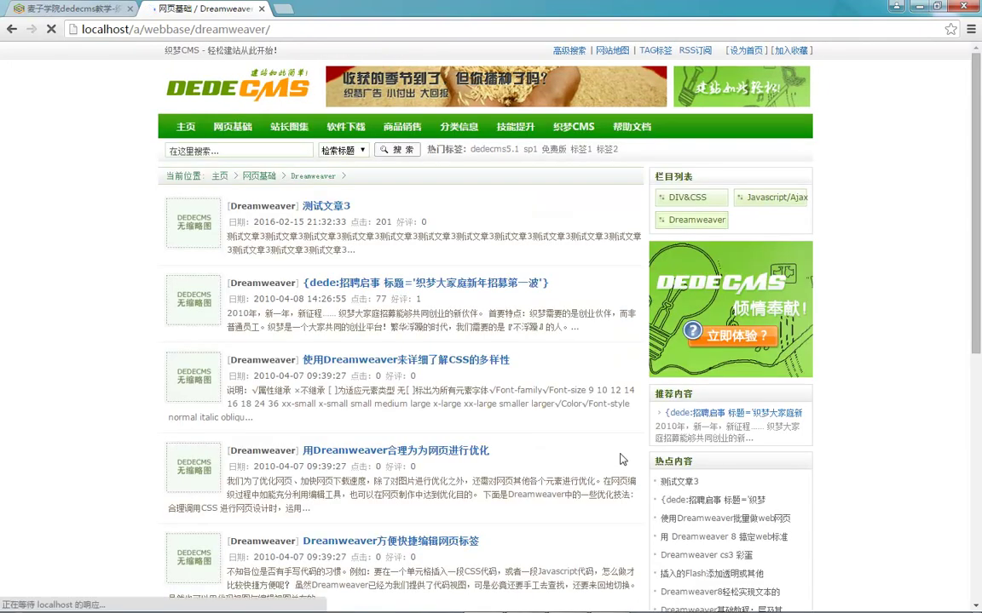
double_click(664, 177)
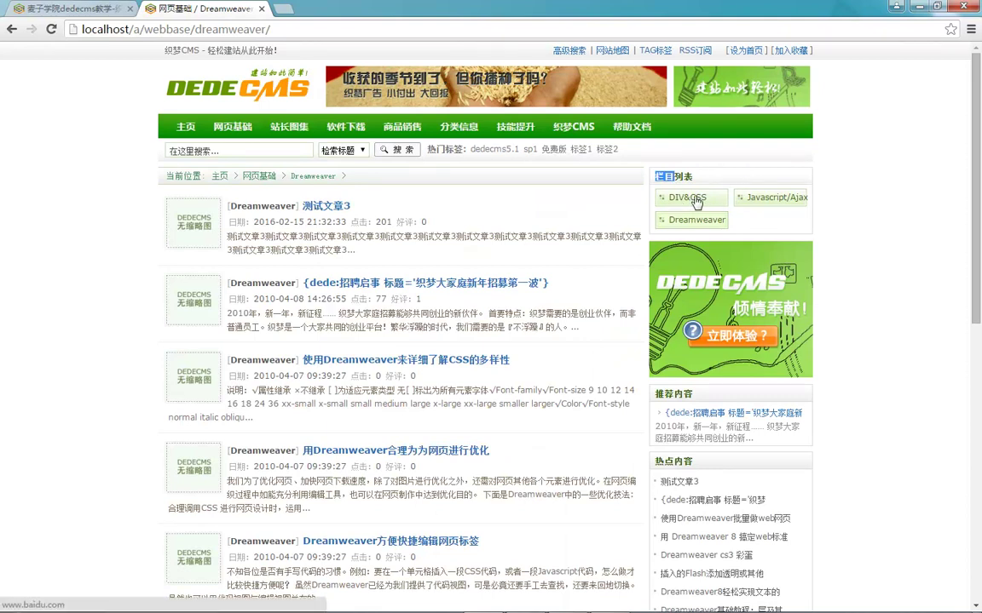
click(696, 202)
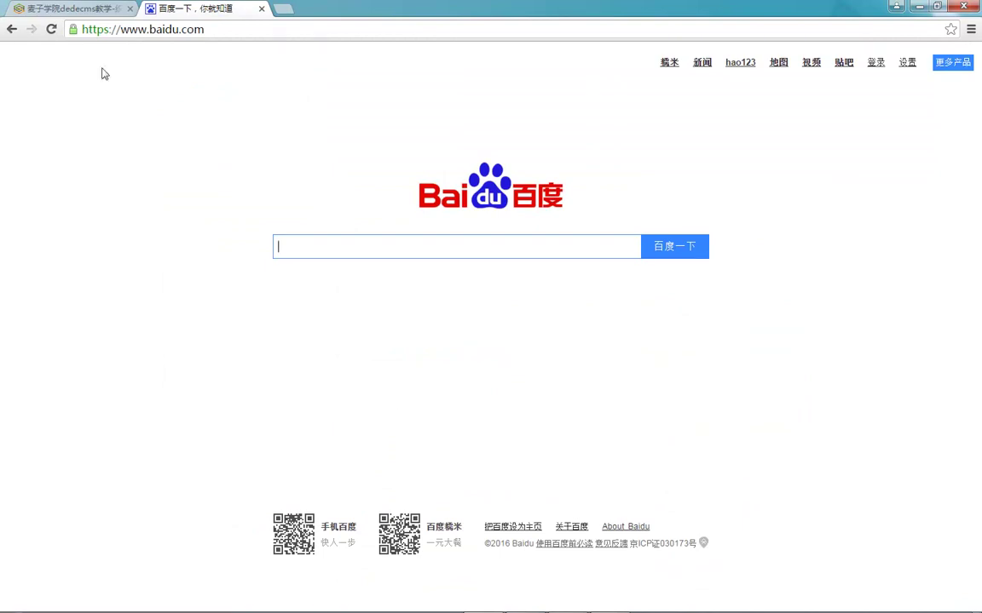
click(49, 7)
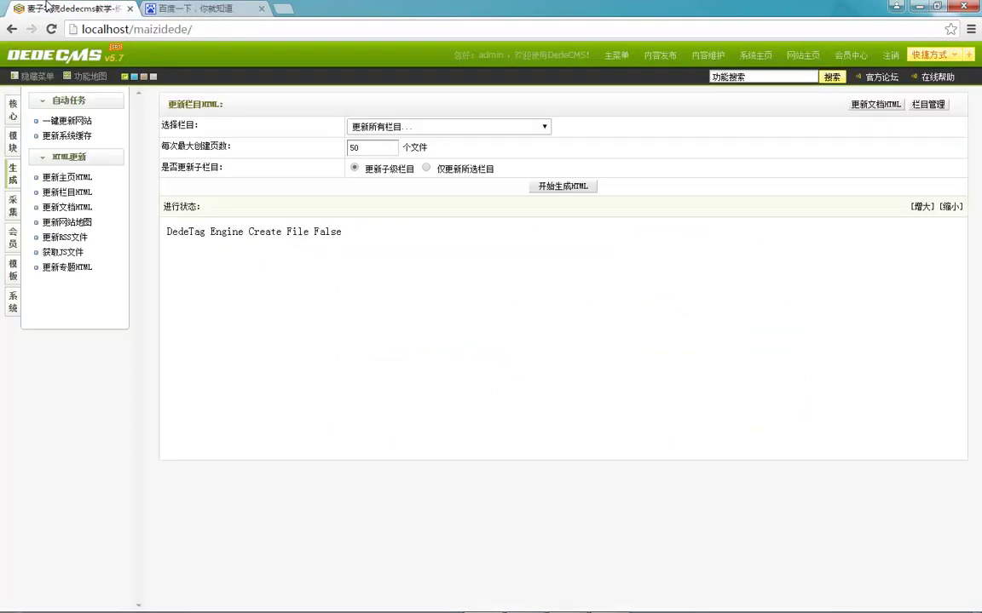
Set DIV&CSS's save directory to {cmspath}/a/webbase/div-css as a 最终列表栏目 and save.
click(11, 107)
click(66, 120)
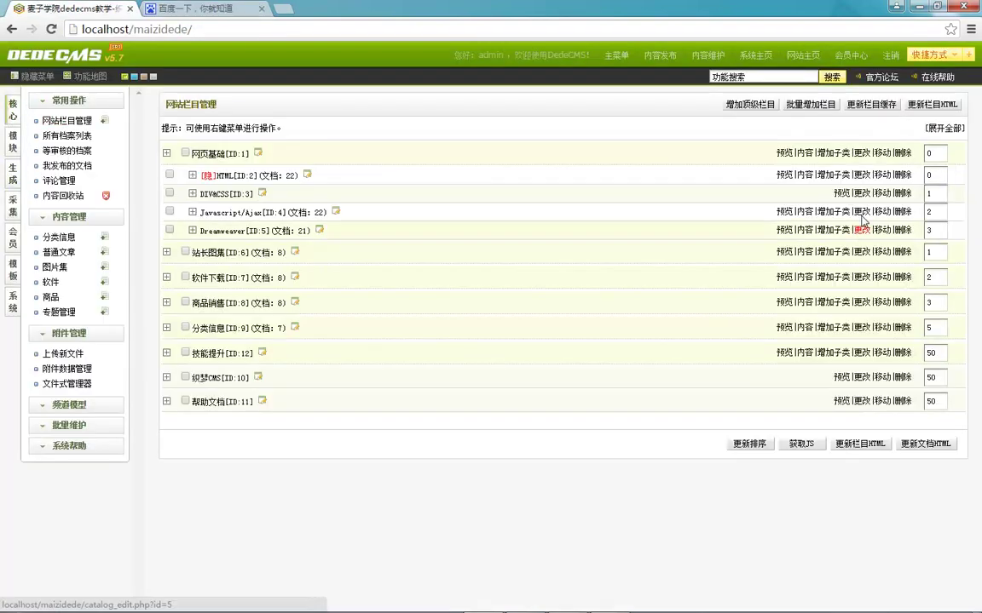
click(778, 187)
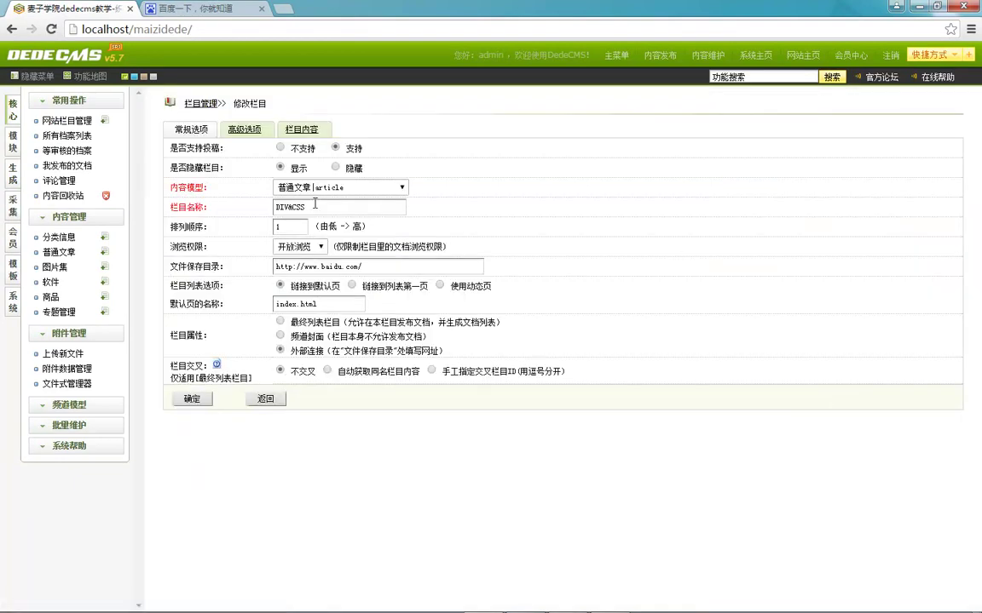
click(321, 266)
key(ctrl+a)
key(ctrl+v)
click(282, 323)
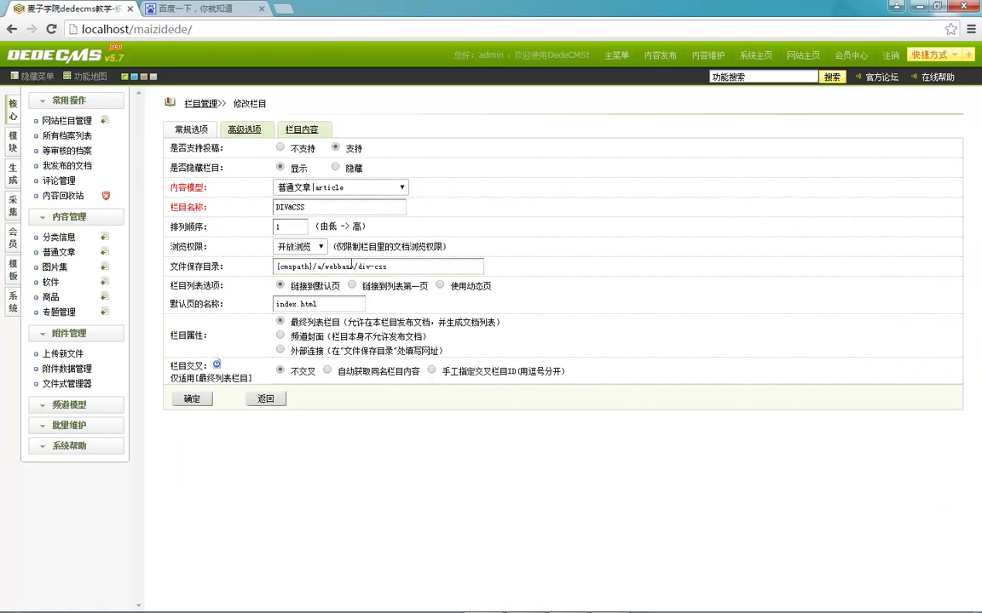
click(192, 398)
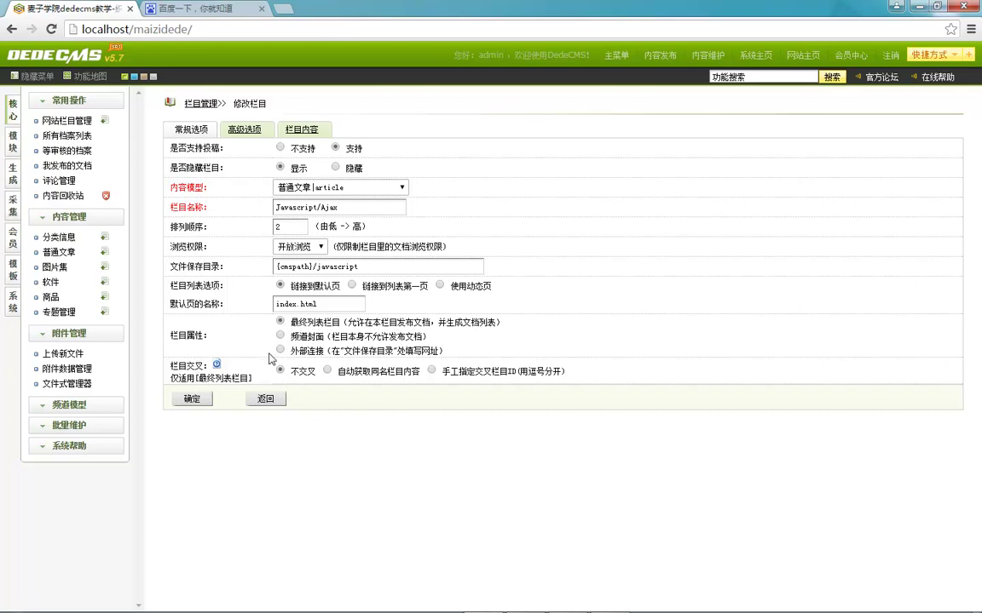
Read the 栏目交叉 help text, then select 手工指定交叉栏目ID for Javascript/Ajax.
click(218, 365)
drag(281, 367, 403, 367)
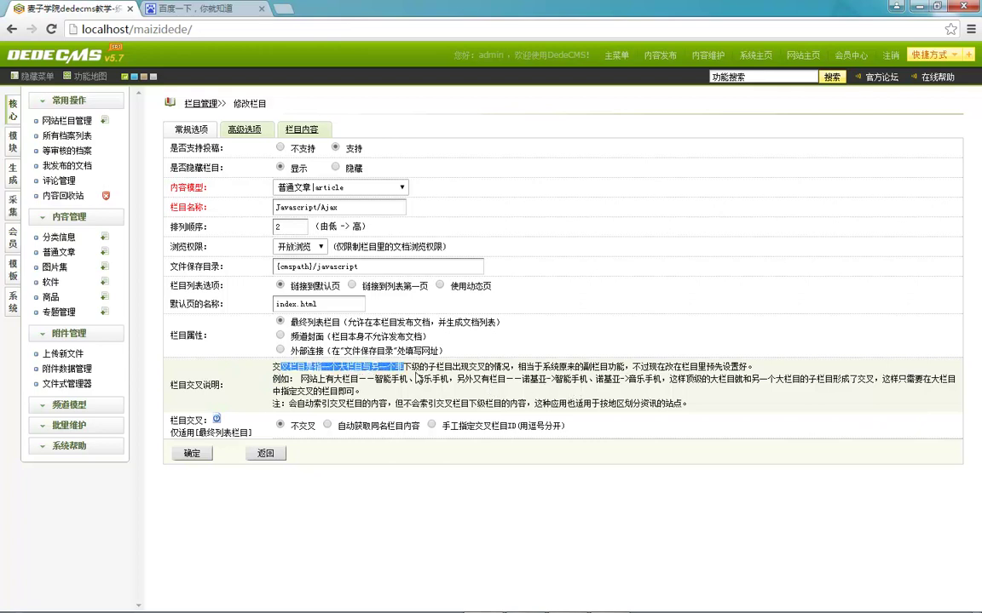
click(390, 331)
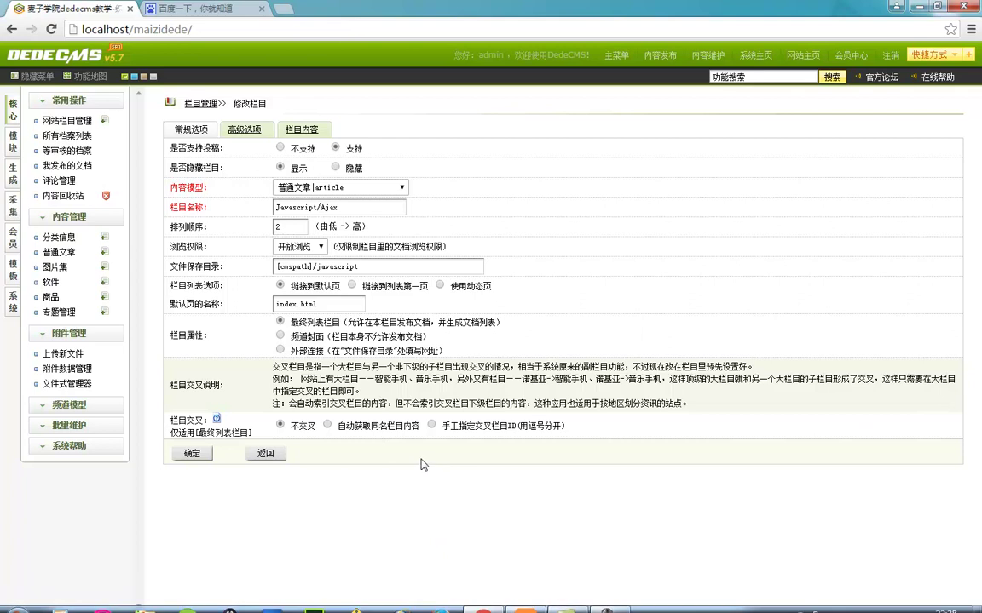
mouse_move(501, 610)
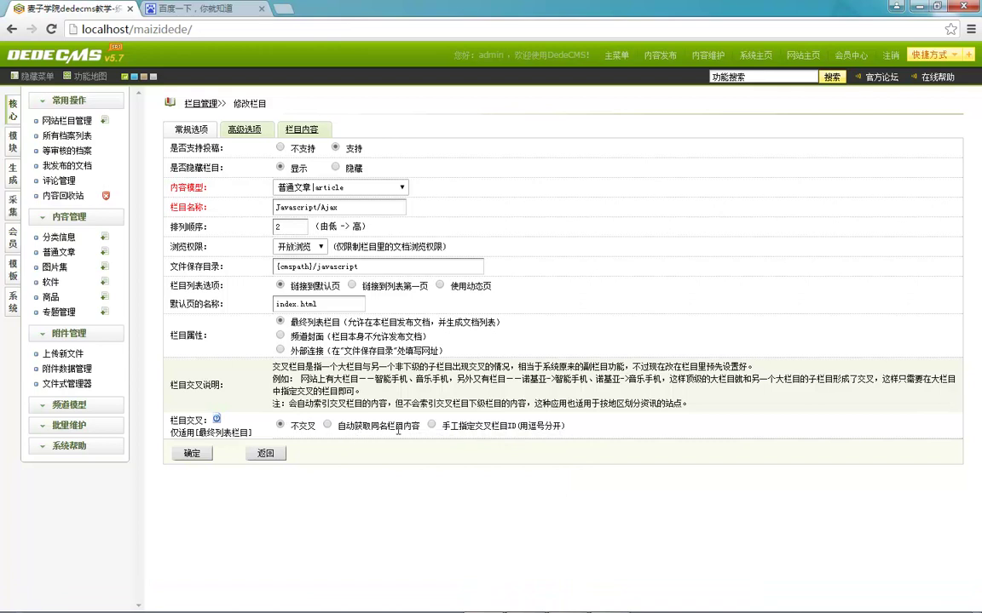
click(445, 425)
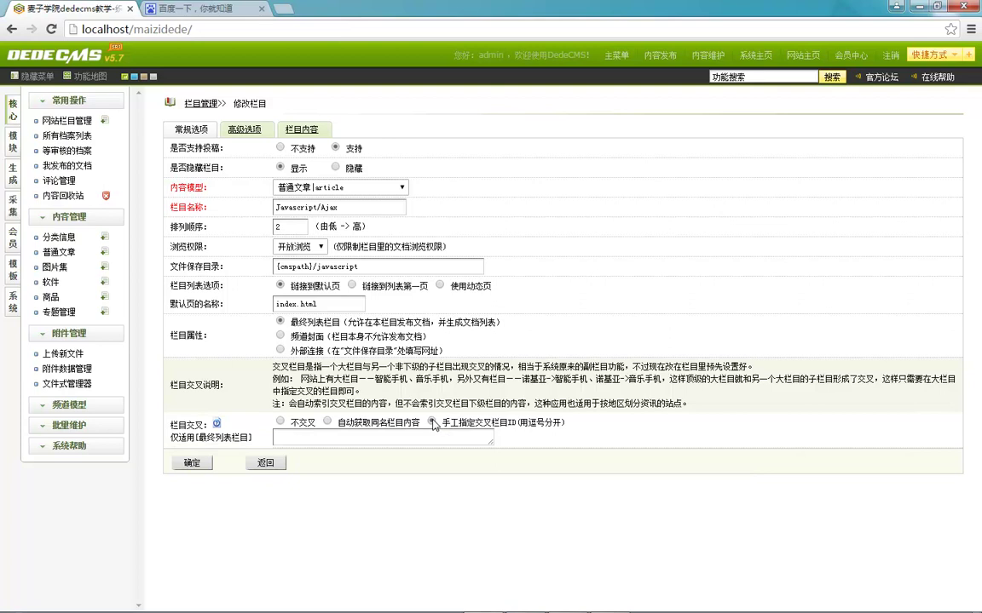
Switch the Javascript/Ajax column's 栏目交叉 option back to 不交叉.
click(328, 421)
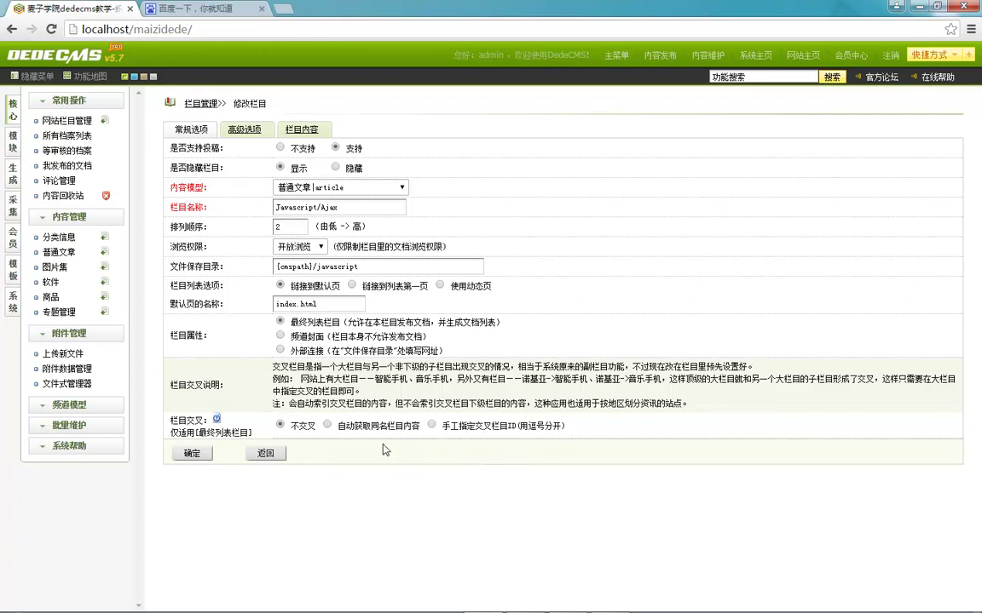
double_click(294, 423)
double_click(213, 303)
click(225, 286)
Set the column's 浏览权限 dropdown to 低级会员.
click(294, 246)
click(285, 266)
click(302, 245)
click(293, 302)
click(308, 247)
click(199, 244)
Review the Javascript/Ajax column's 多站点支持 and 绑定域名 advanced options, then go back to the column list.
click(239, 131)
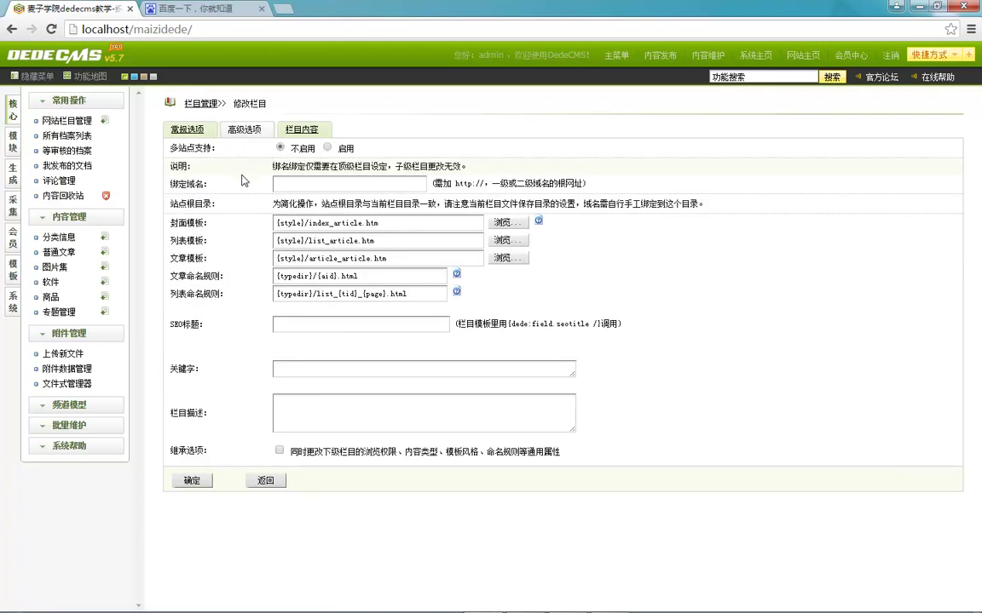
drag(164, 124, 293, 186)
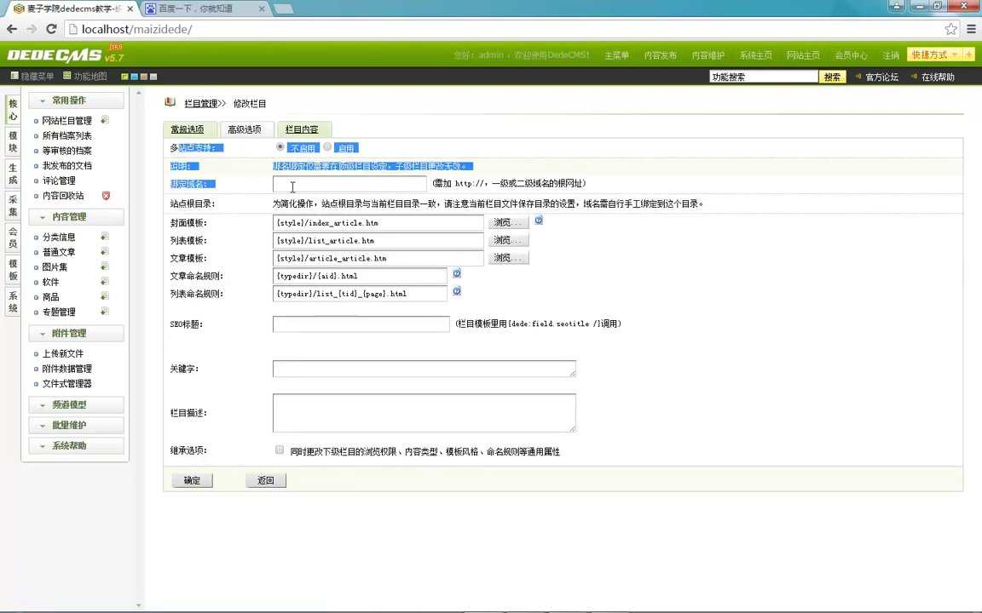
drag(530, 183, 123, 144)
click(215, 170)
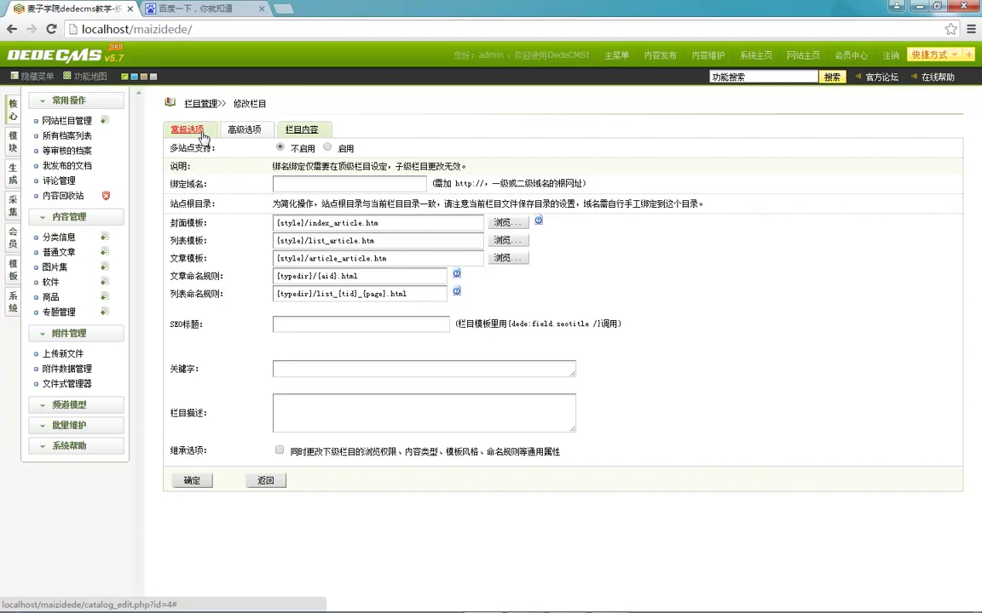
click(68, 121)
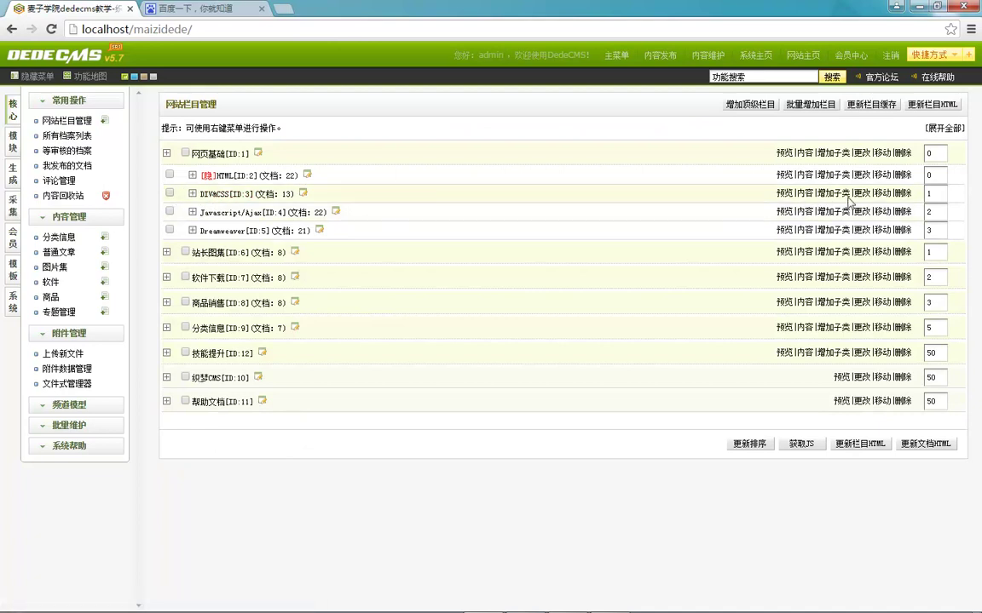
Open HeidiSQL's localhost session and start an SQL export of the dedecmsv57utf8sp1 database.
mouse_move(168, 603)
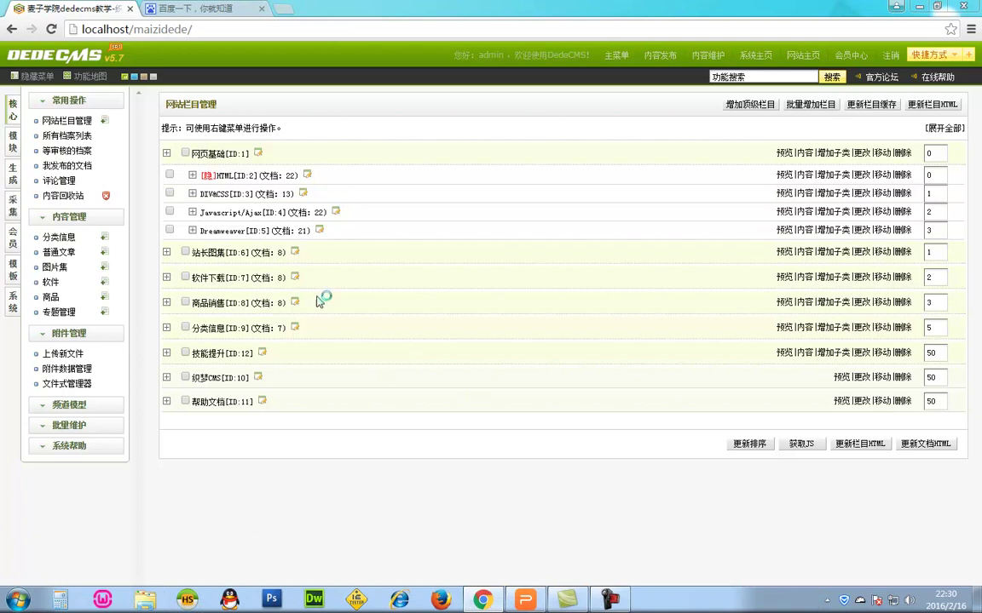
click(241, 600)
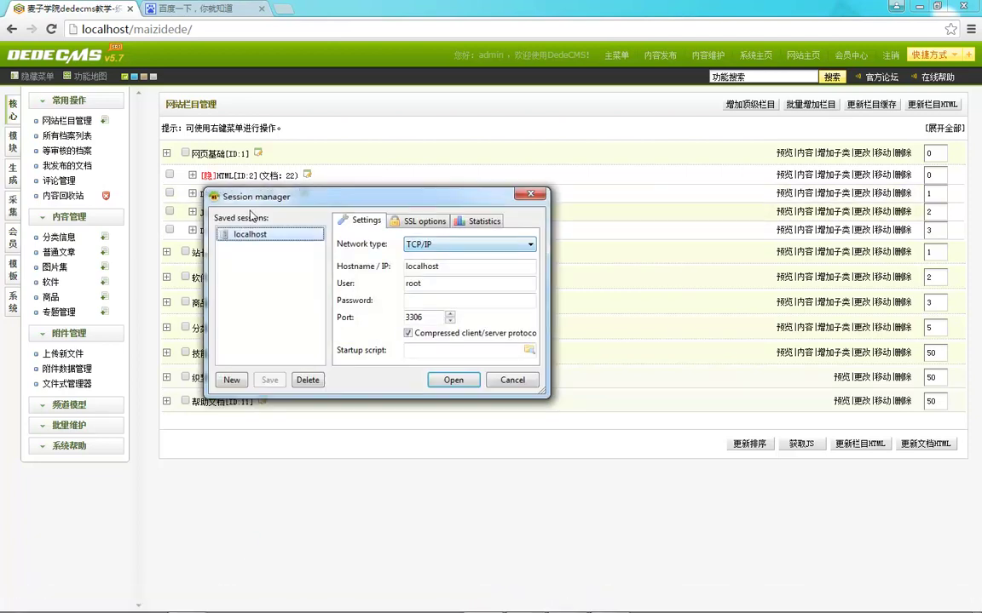
double_click(252, 234)
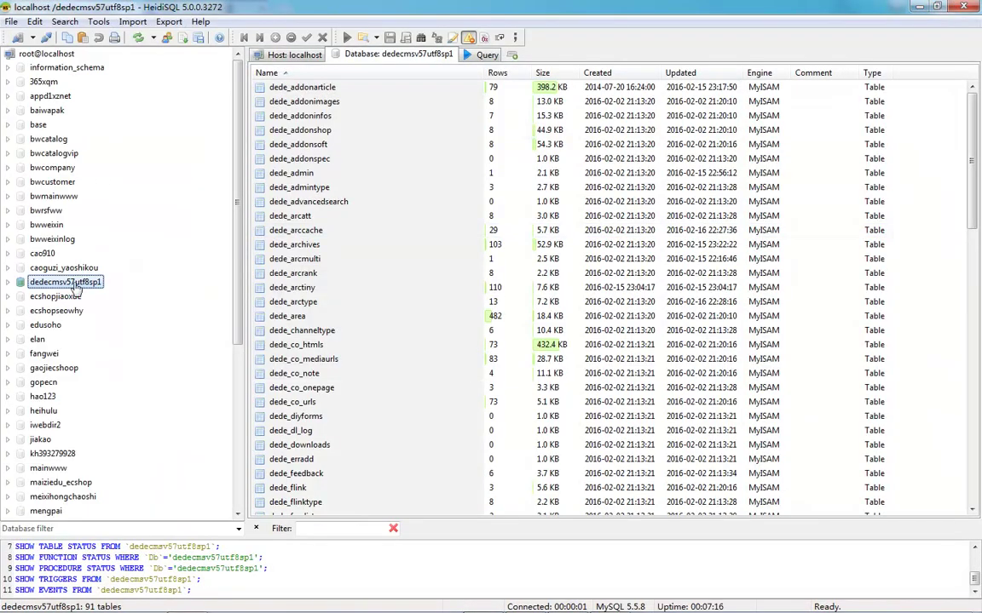
double_click(66, 284)
right_click(65, 286)
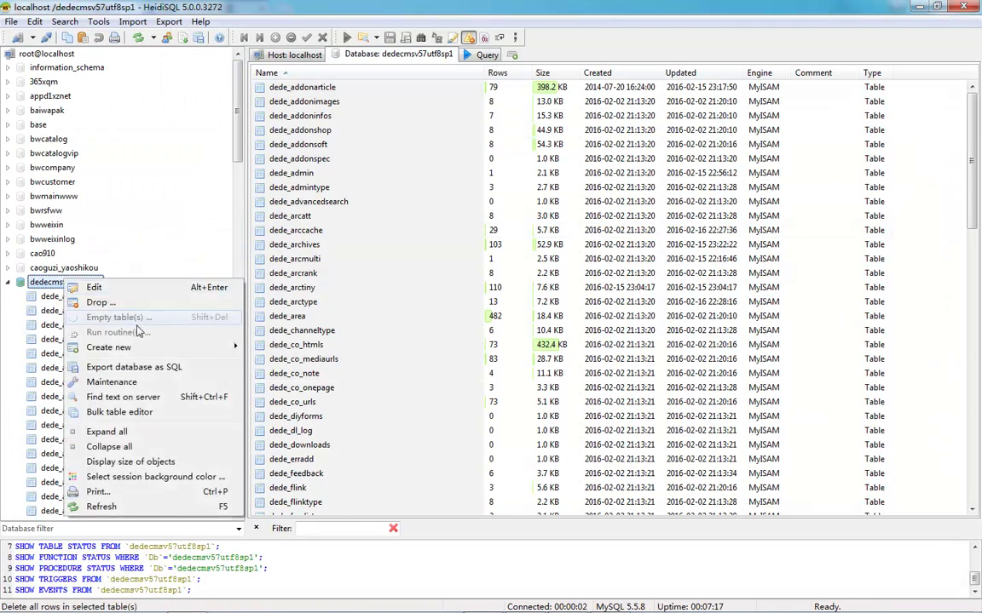
click(154, 366)
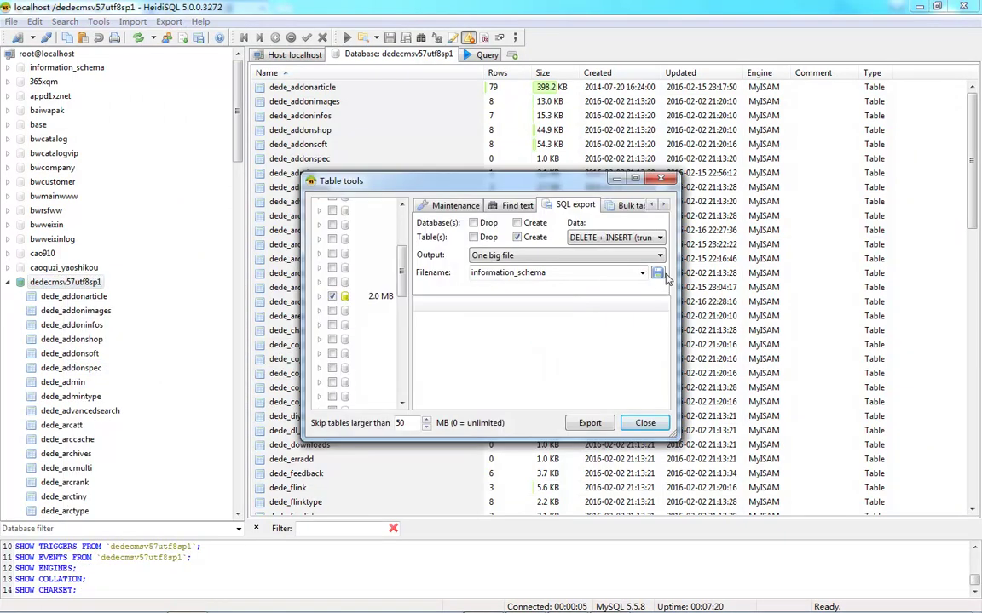
Export it to C:\wamp\www\dedecms57.sql and close the export tool when finished.
click(656, 273)
click(255, 284)
double_click(388, 200)
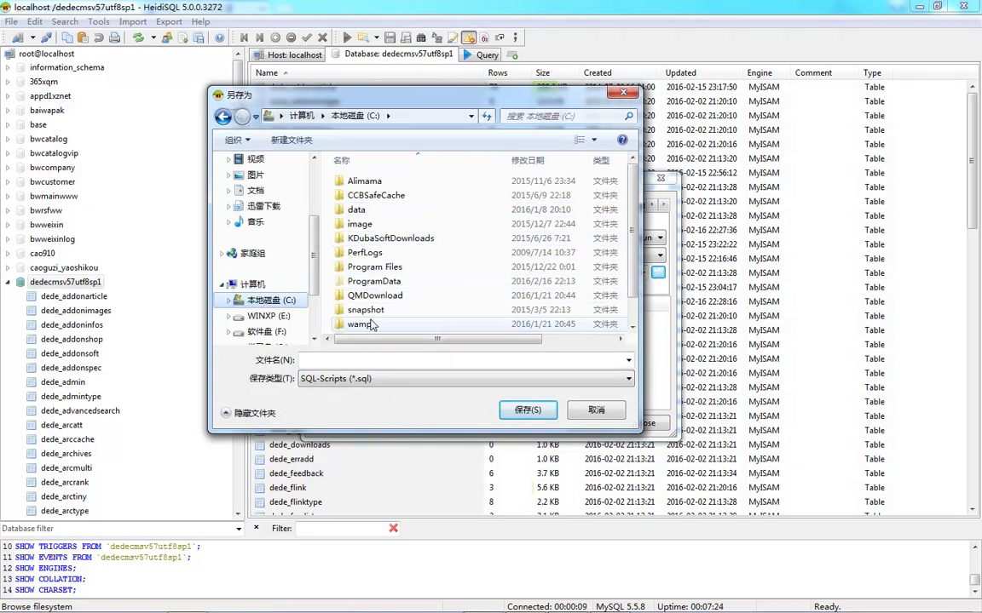
double_click(361, 324)
double_click(371, 302)
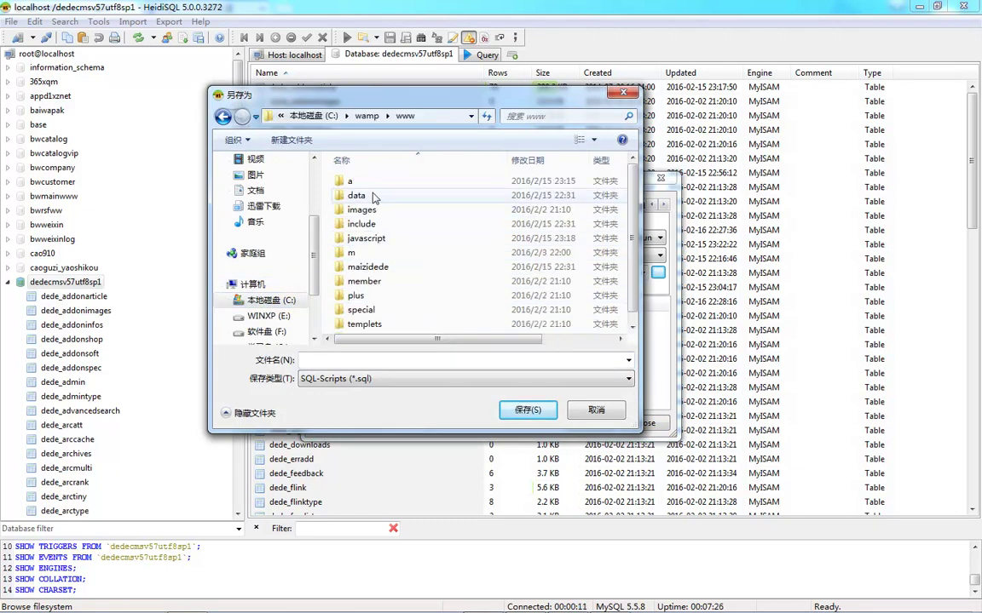
click(391, 362)
text(dedecms57)
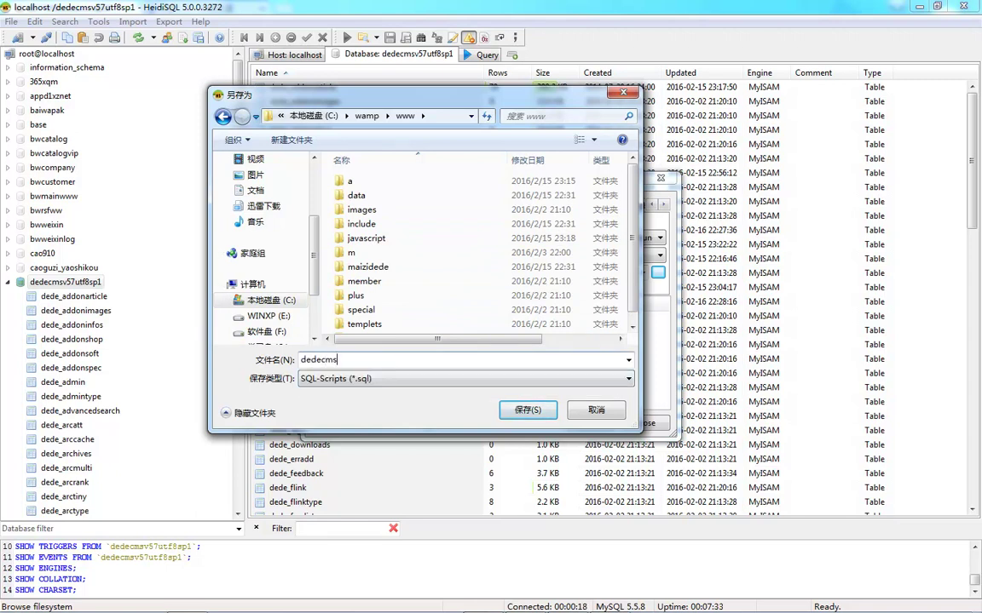
click(527, 410)
click(588, 423)
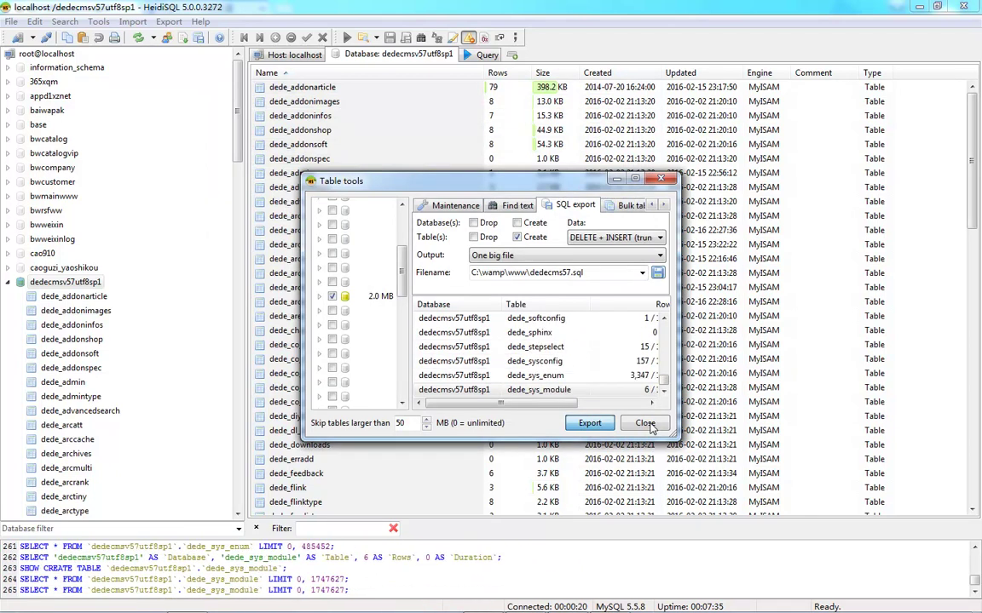
click(647, 426)
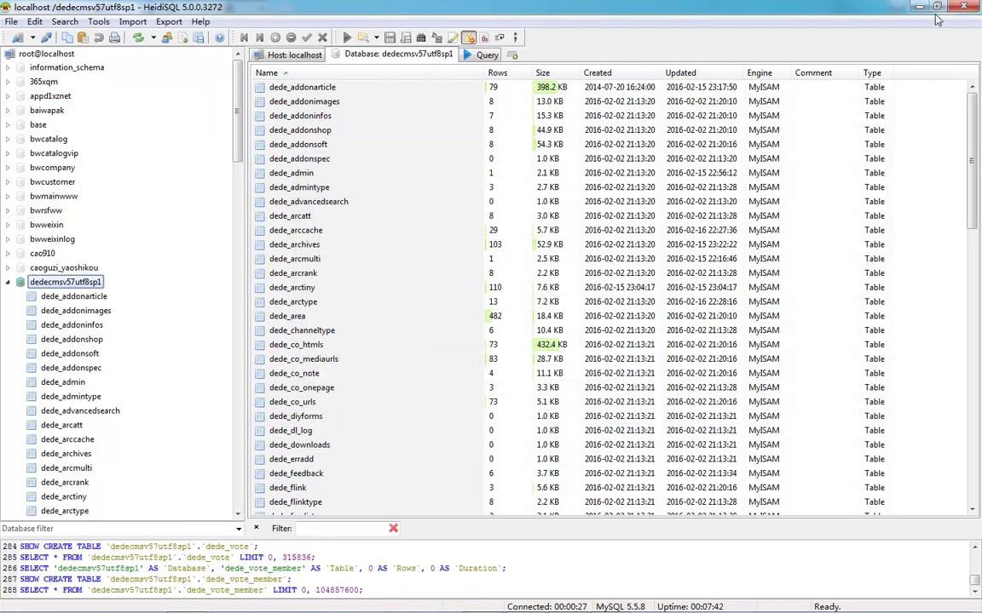
Edit the DIVACSS column and rename it 外链【百度】.
click(916, 8)
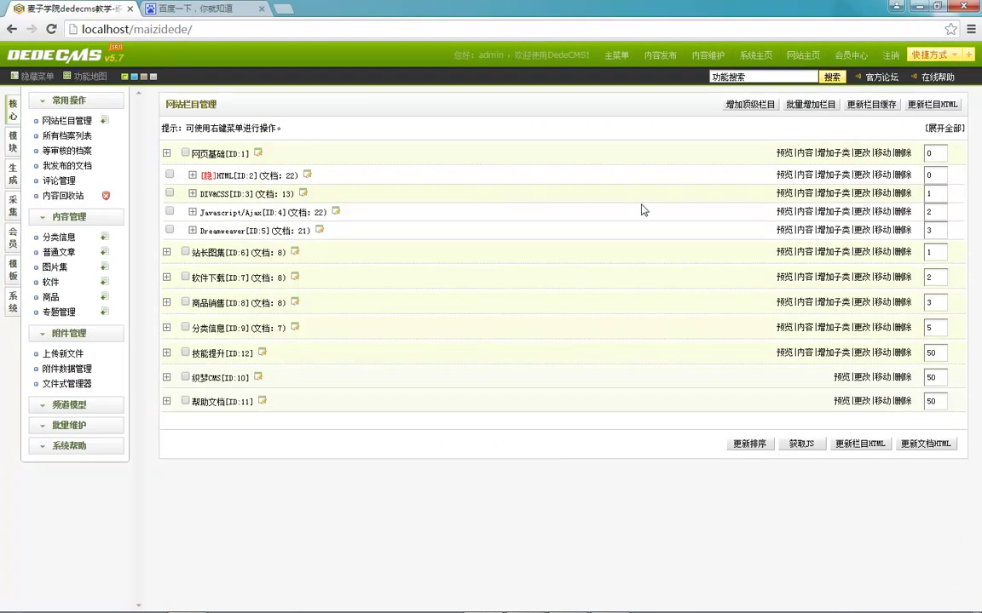
click(863, 193)
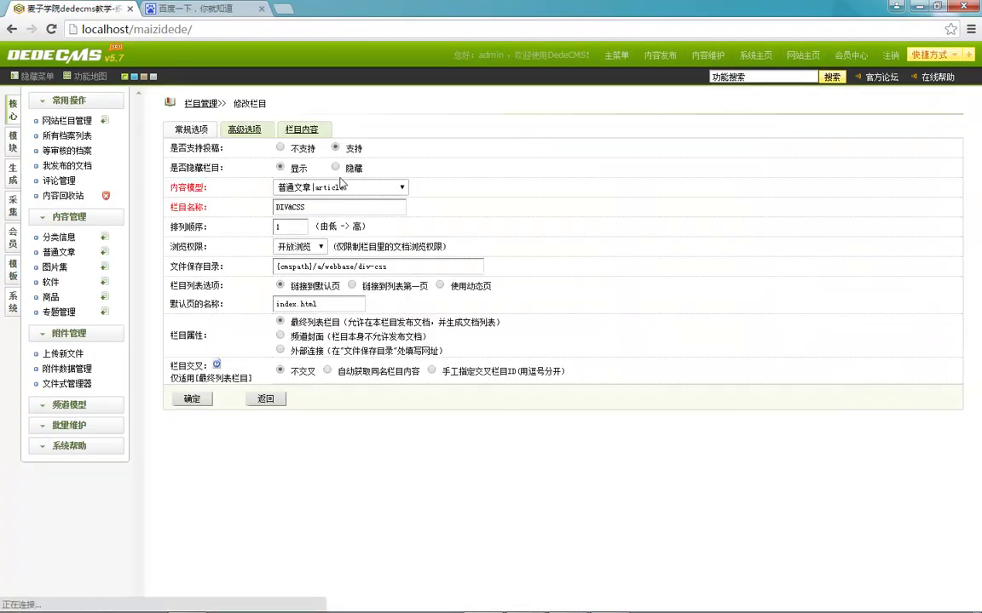
double_click(330, 205)
text(外链，bai)
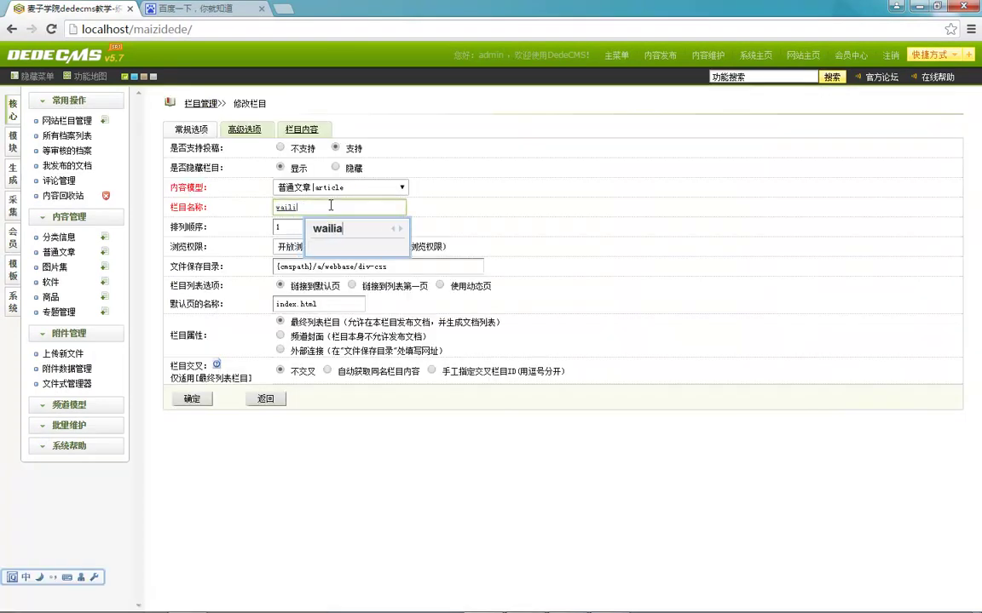
key(BackSpace)
key(BackSpace)
key(BackSpace)
key(BackSpace)
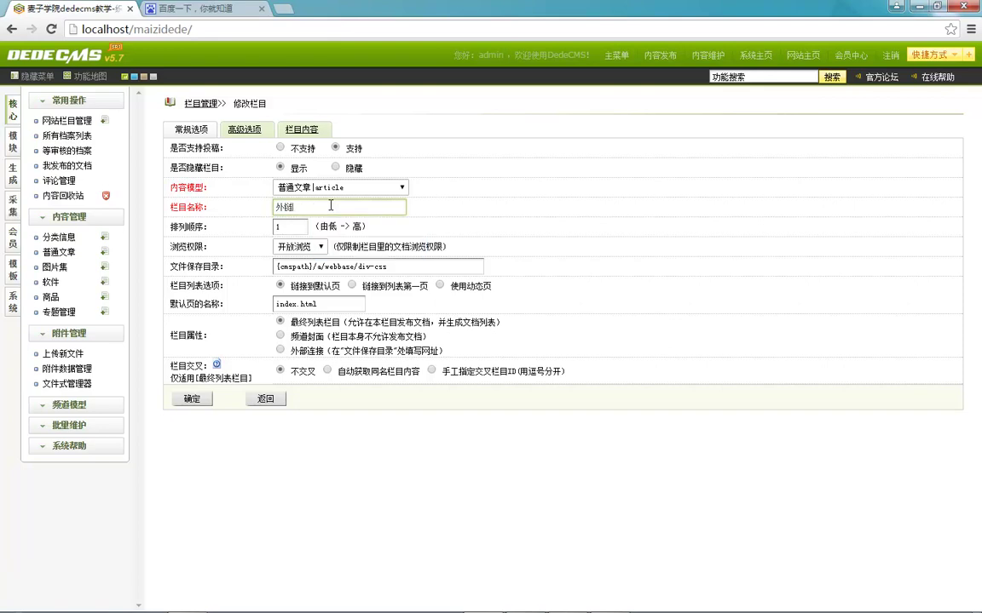
text(【百度】)
triple_click(336, 264)
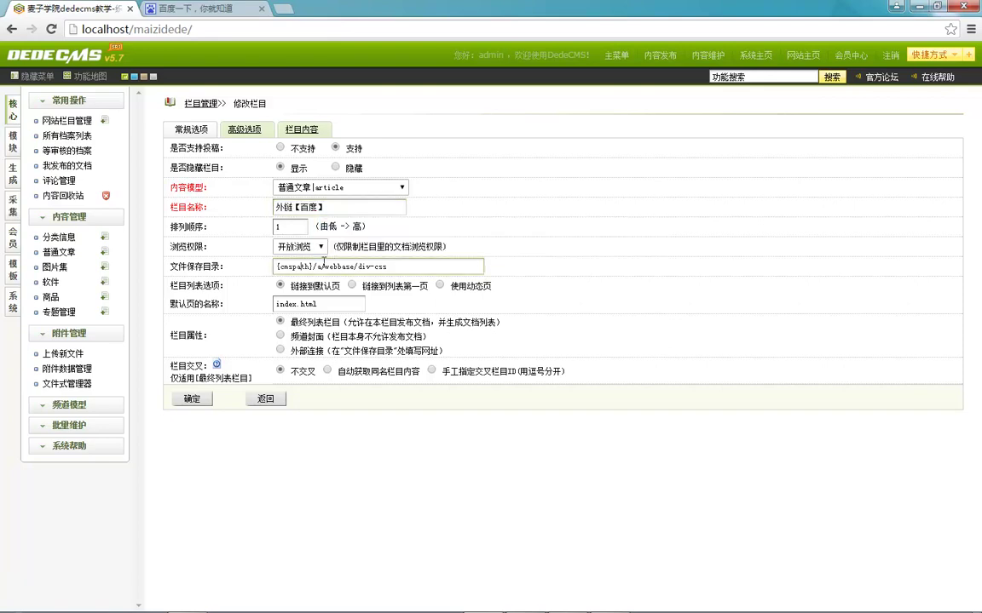
text(http:/)
key(Down)
key(Return)
click(280, 349)
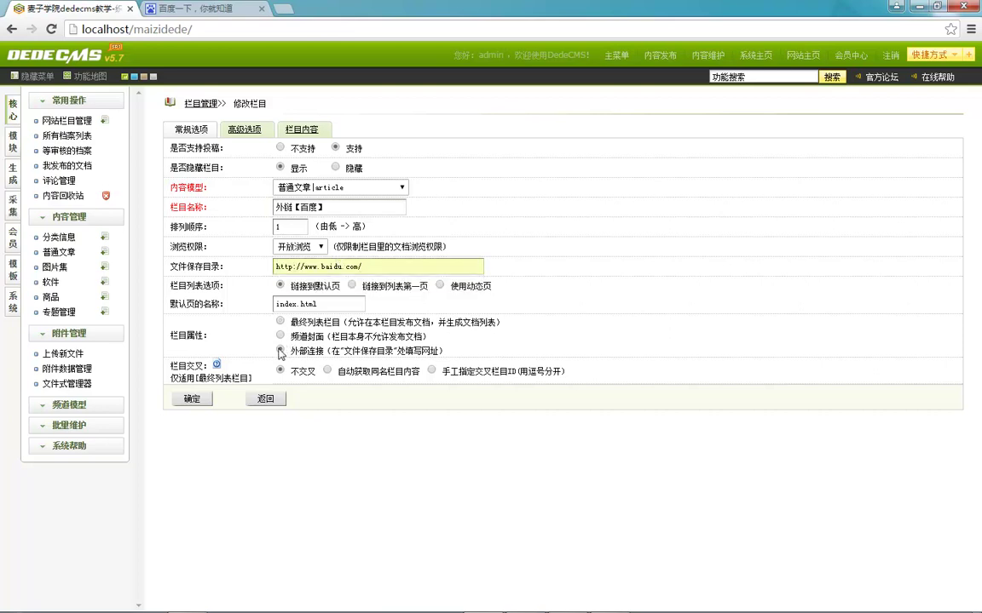
click(192, 398)
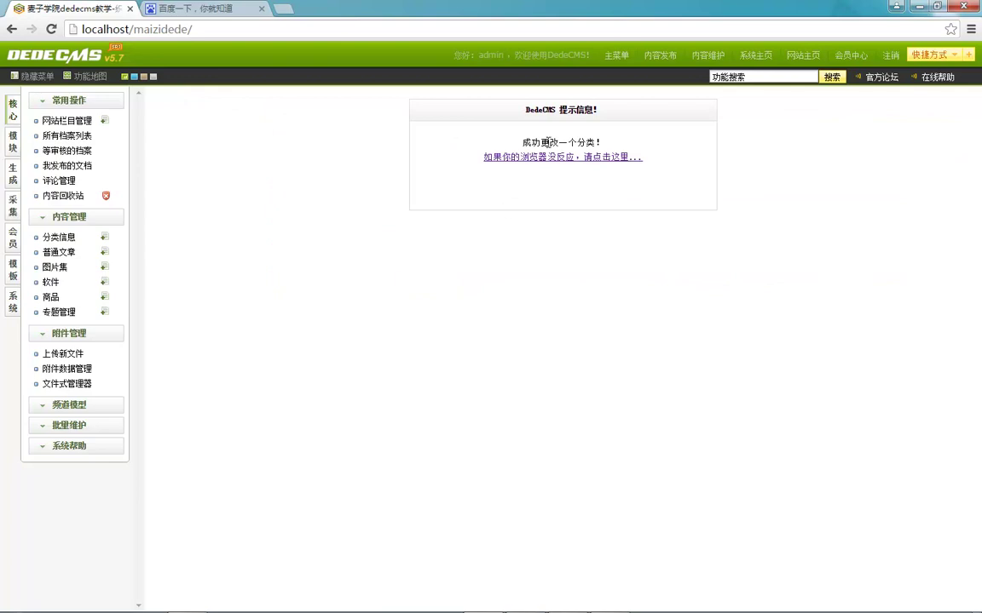
drag(701, 221, 859, 218)
click(858, 218)
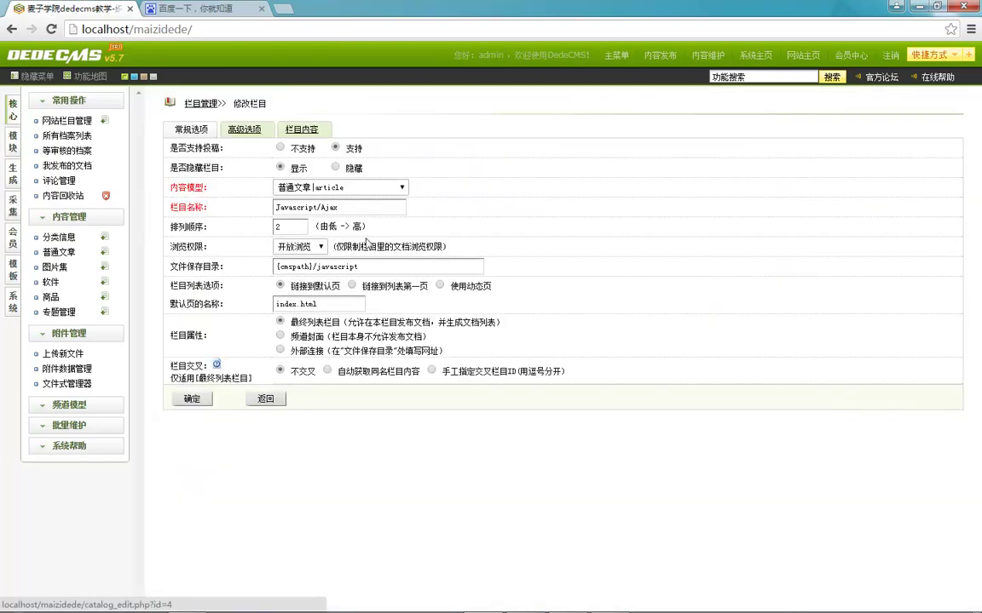
click(247, 129)
click(290, 171)
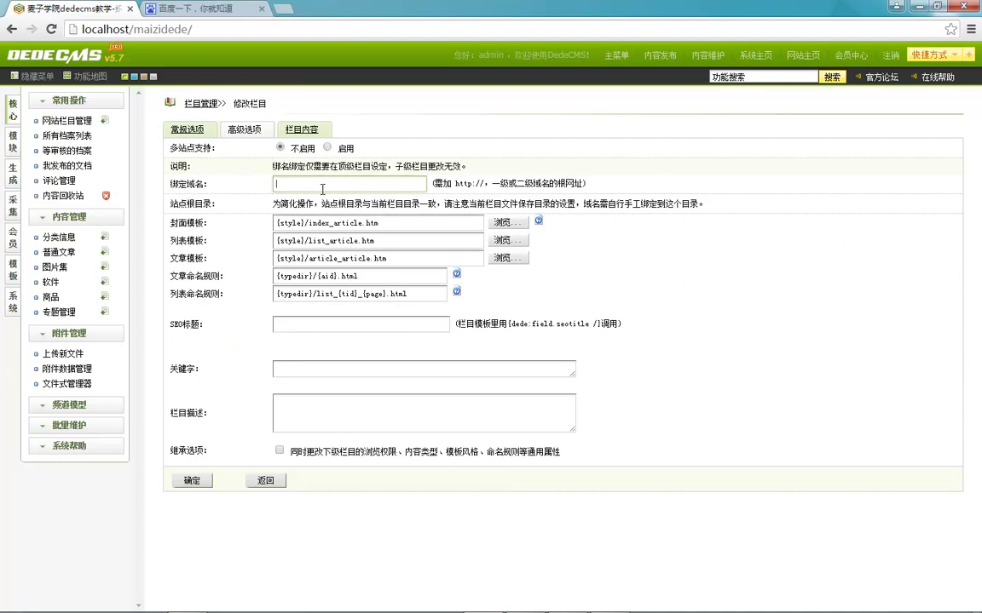
drag(452, 183, 488, 185)
key(ctrl+c)
click(357, 185)
key(ctrl+v)
key(ctrl+f)
click(957, 53)
click(190, 128)
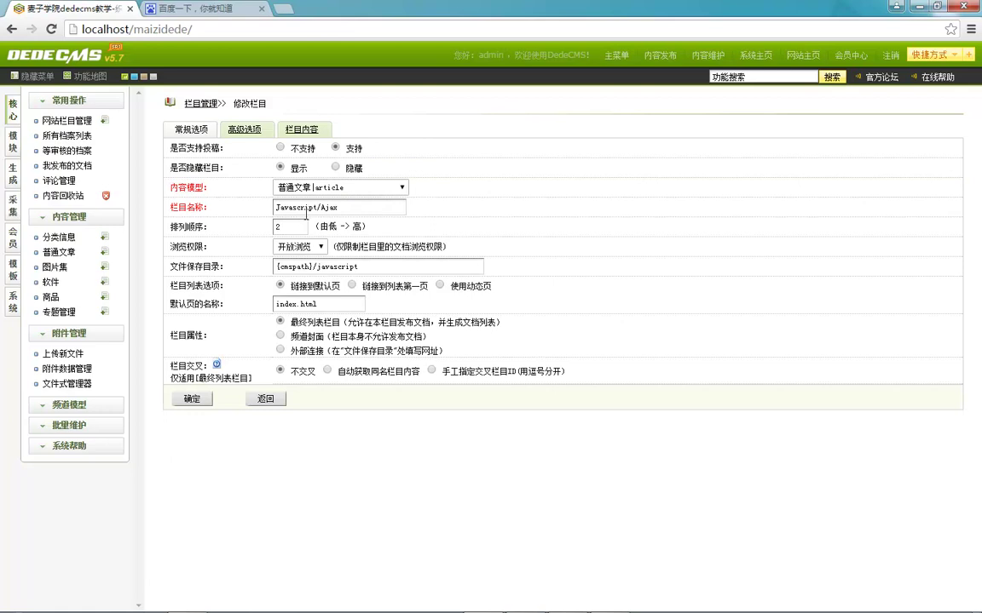
double_click(315, 210)
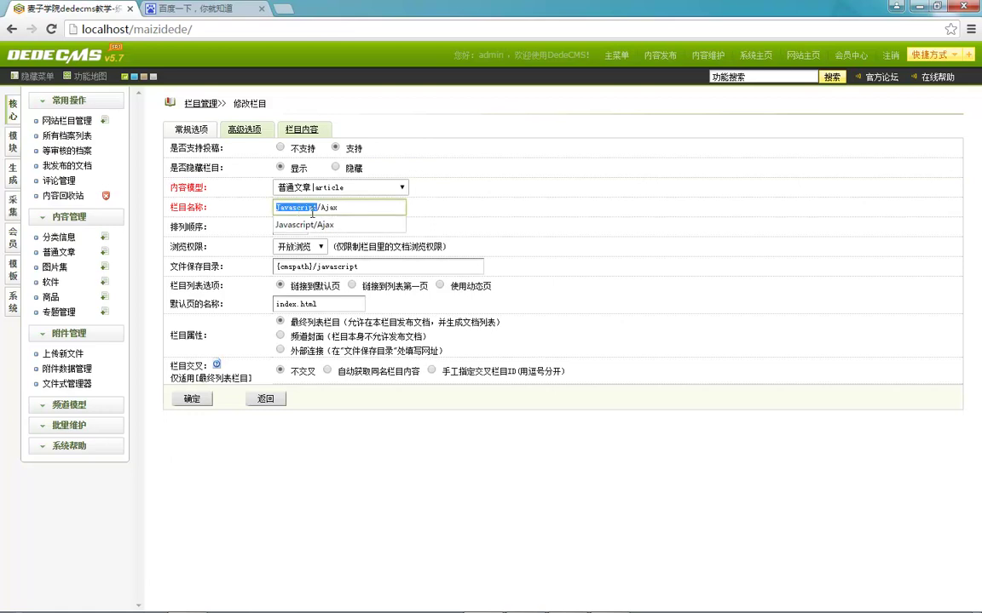
click(247, 129)
click(328, 182)
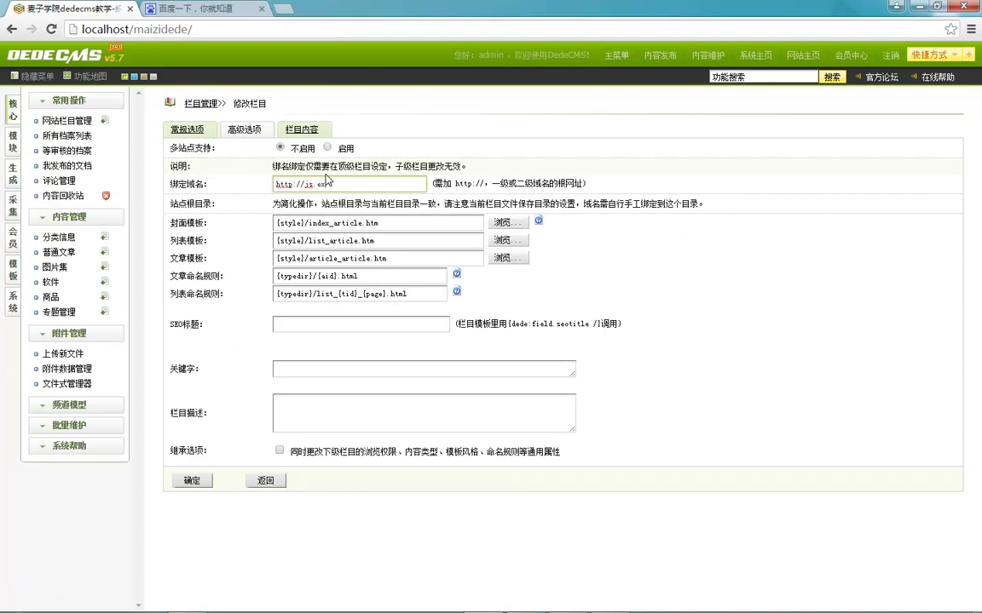
text(js.example.com)
double_click(329, 183)
click(300, 185)
drag(380, 184, 249, 166)
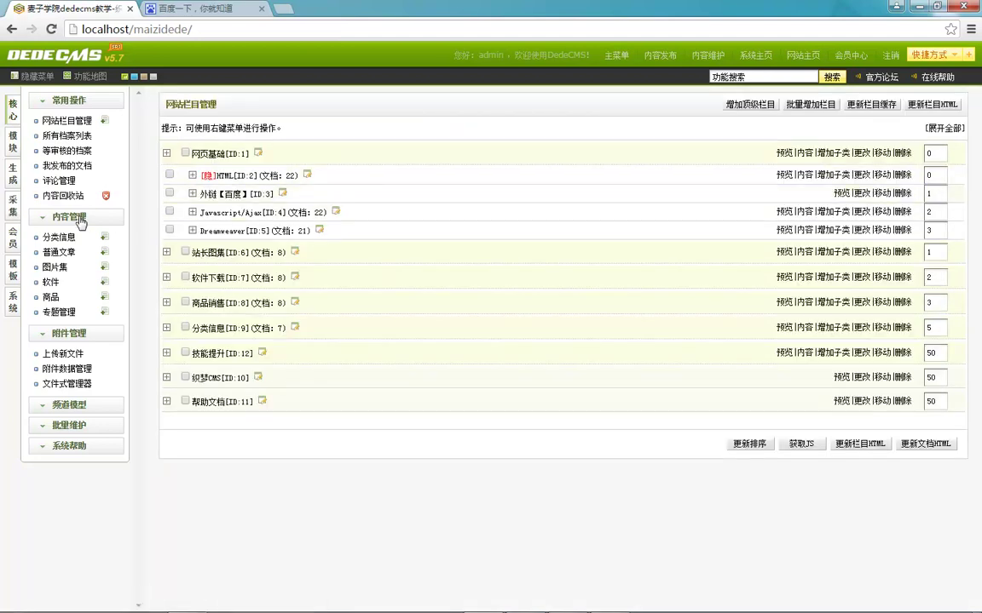
click(14, 174)
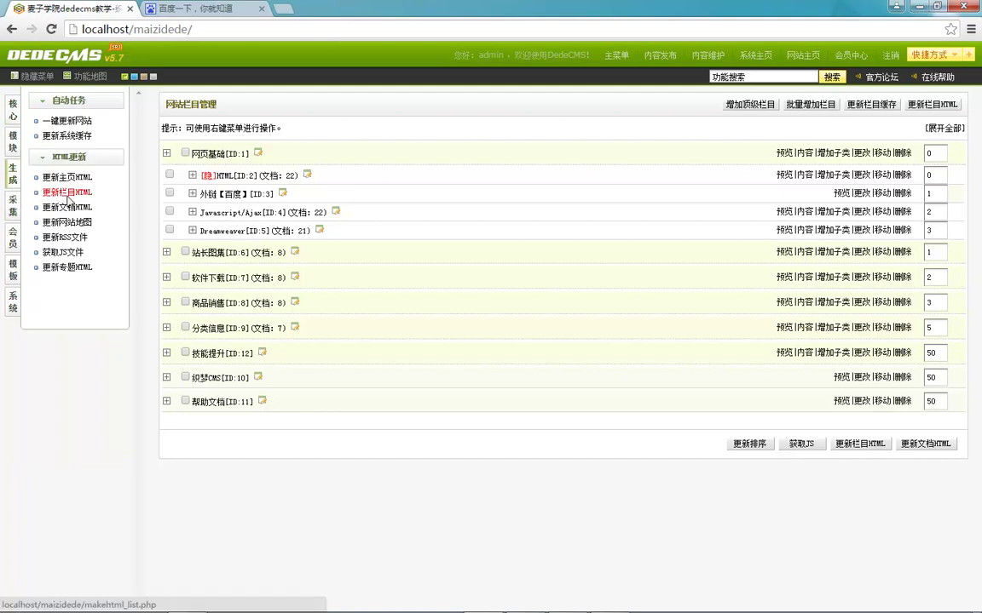
click(67, 193)
Start regenerating HTML for all columns and open the site homepage in a new tab.
click(584, 190)
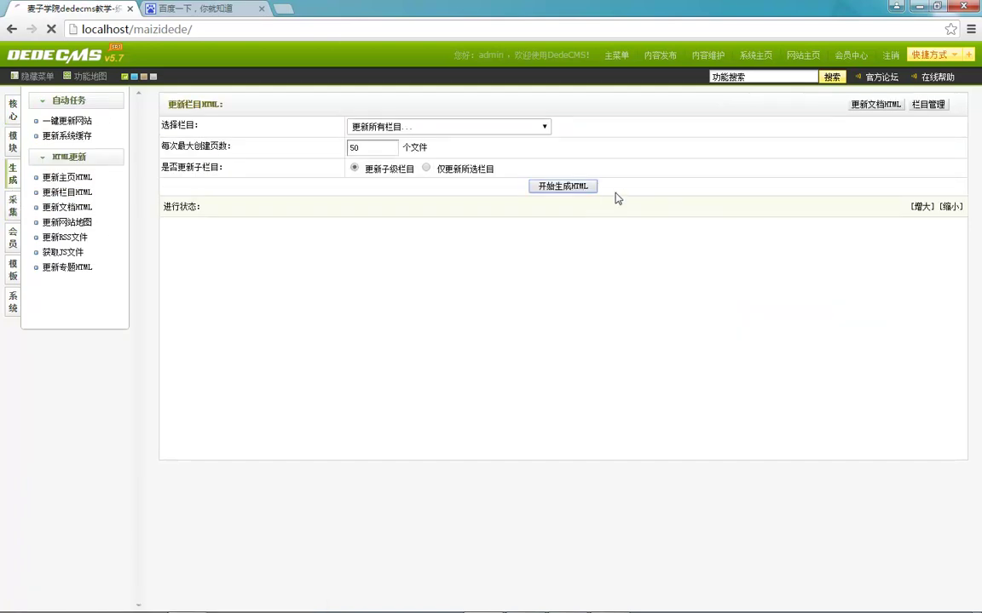
right_click(795, 57)
click(827, 66)
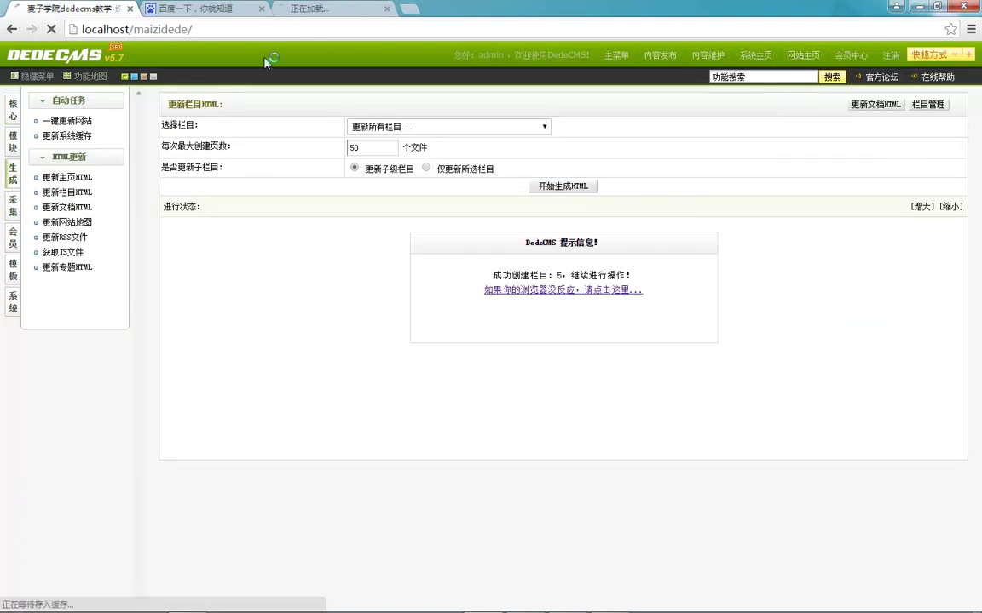
click(332, 11)
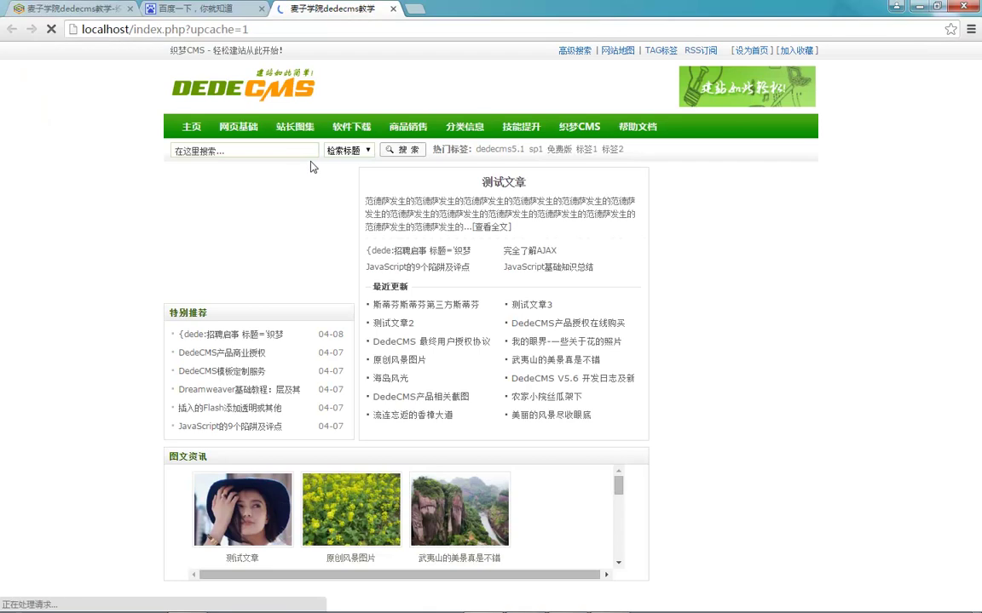
Browse 网页基础 to the Javascript/Ajax list page, reload it, then return to the admin.
click(241, 132)
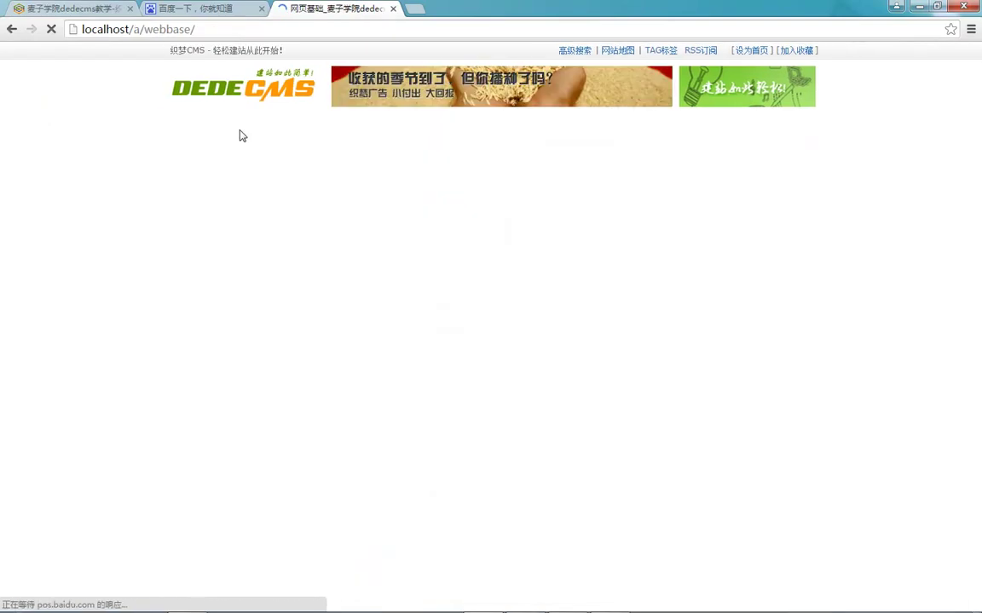
scroll(241, 135, down, 4)
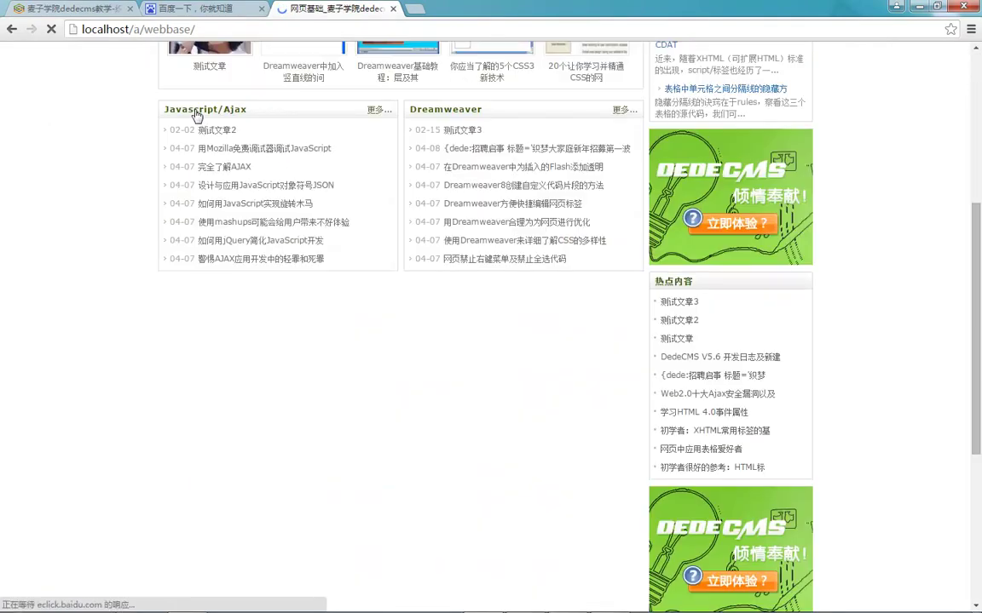
click(379, 110)
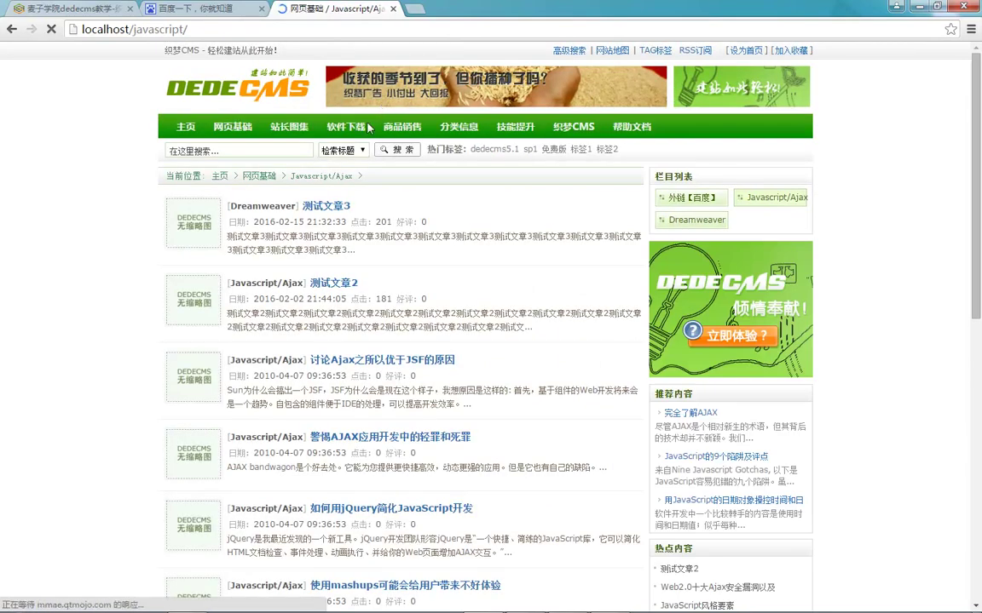
click(327, 183)
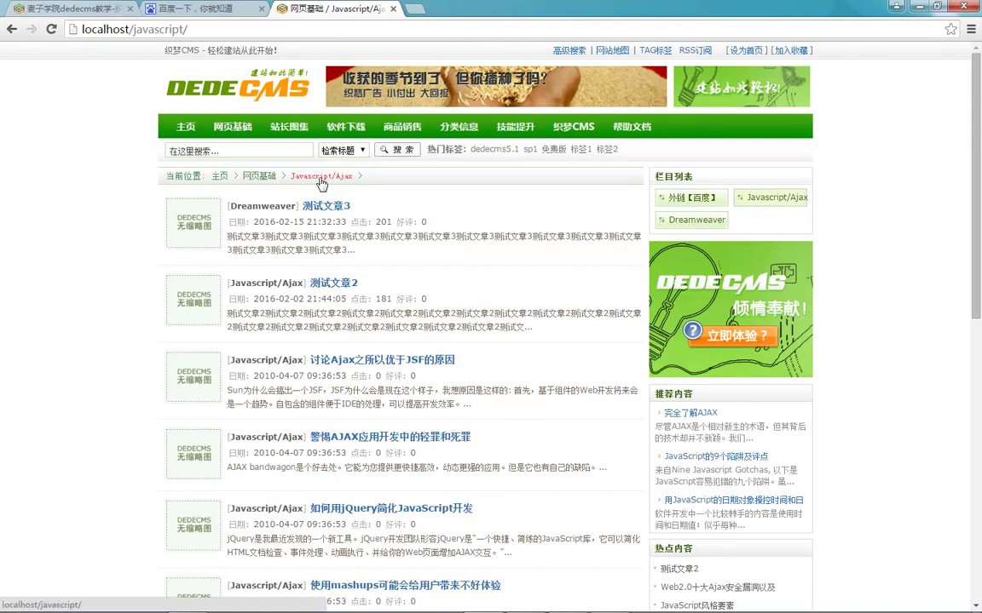
key(ctrl+shift+Tab)
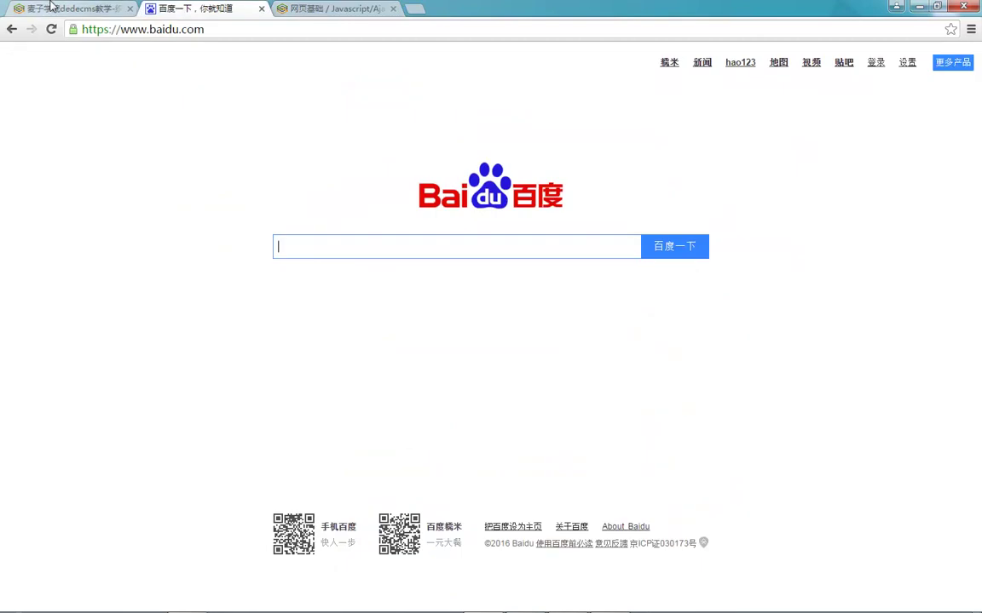
key(ctrl+shift+Tab)
click(13, 109)
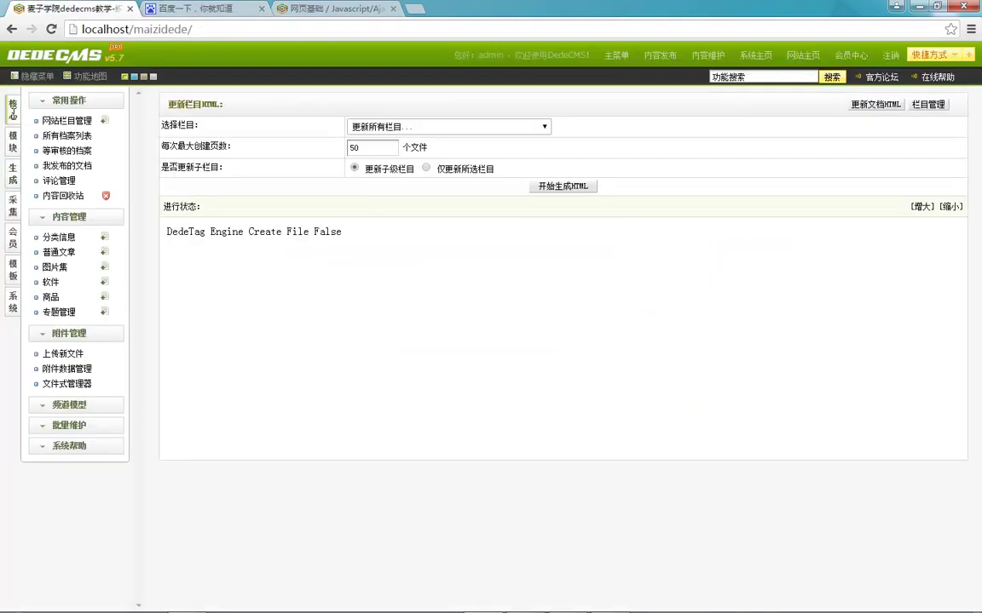
click(68, 121)
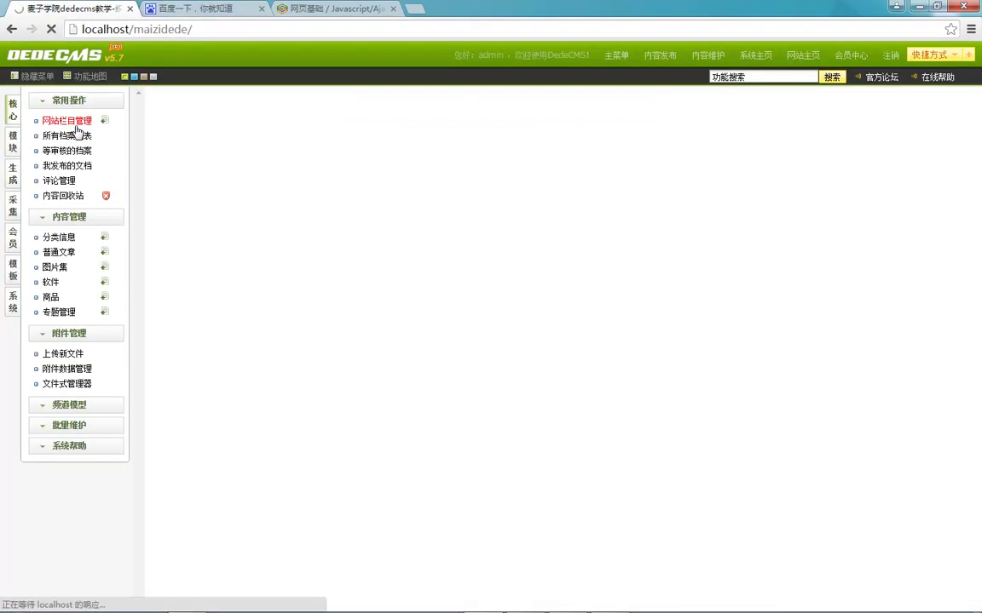
click(857, 211)
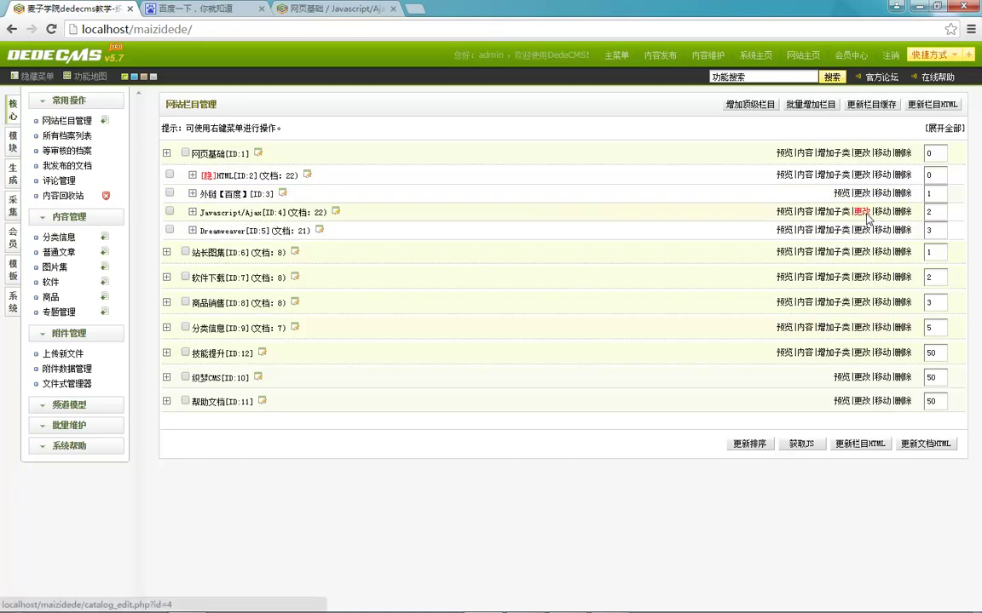
click(245, 129)
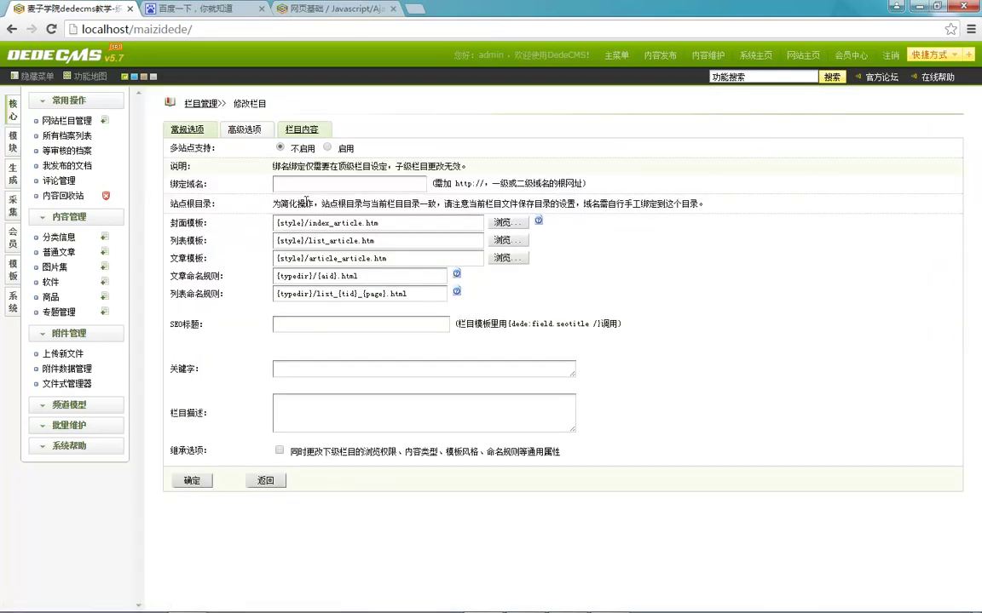
click(307, 186)
text(http://js.example.com)
click(329, 149)
click(196, 482)
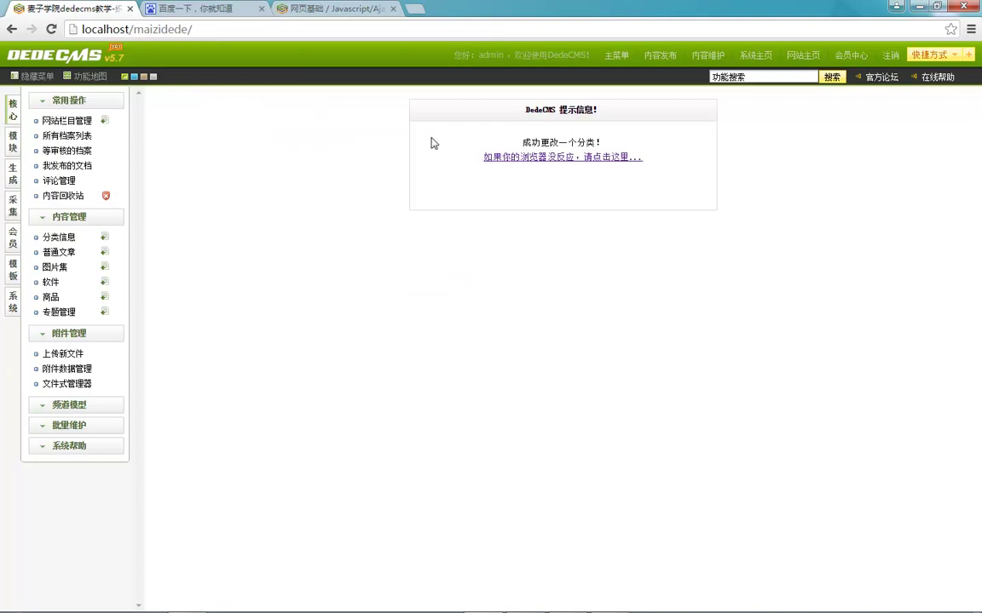
Reopen the column's advanced options to check the domain, then return to the column list.
click(864, 211)
click(262, 129)
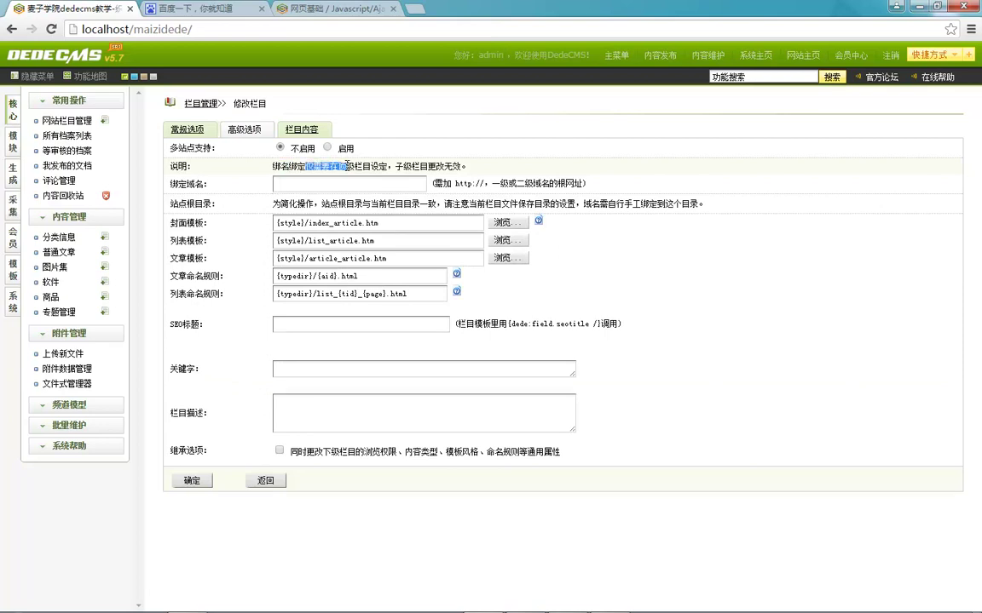
click(473, 170)
click(66, 122)
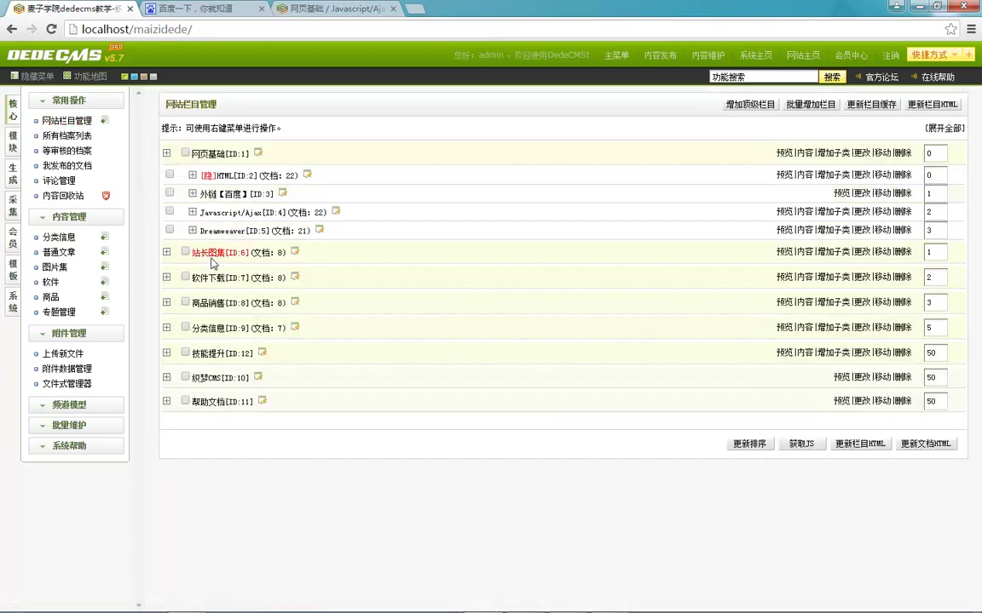
click(861, 252)
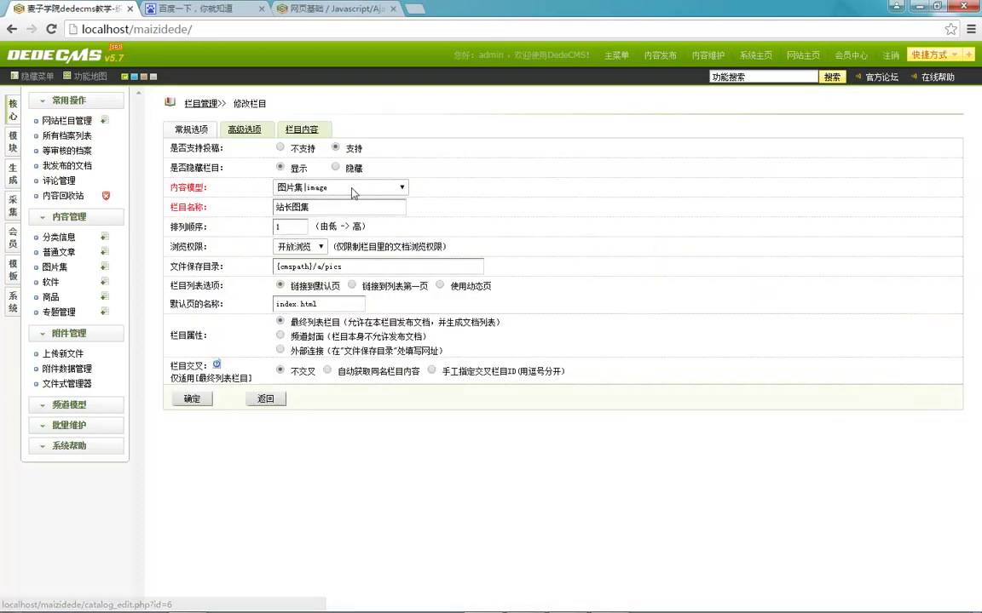
click(252, 133)
click(317, 184)
text(http://js.example.com)
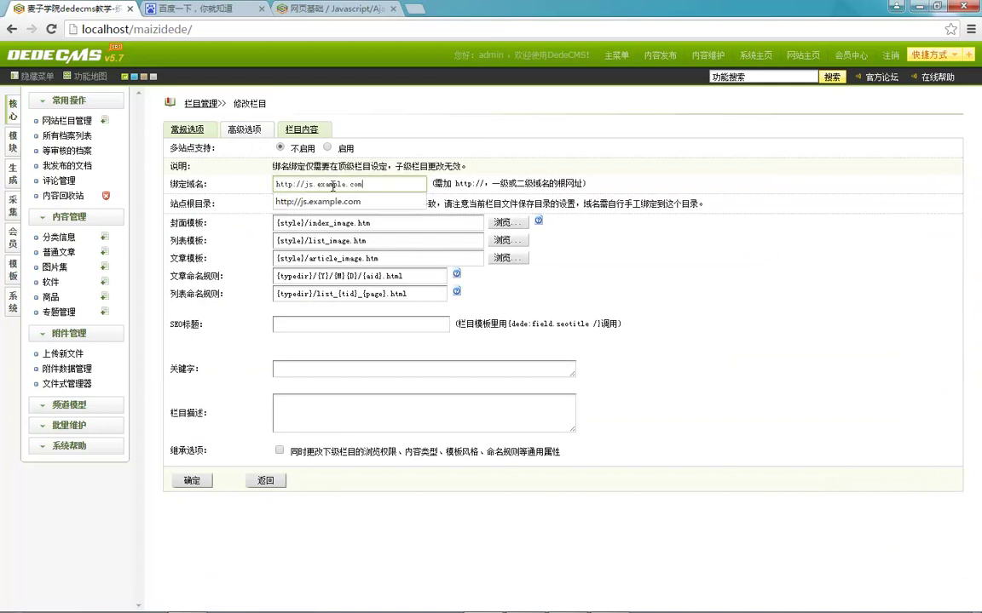
click(329, 149)
double_click(305, 184)
text(tp)
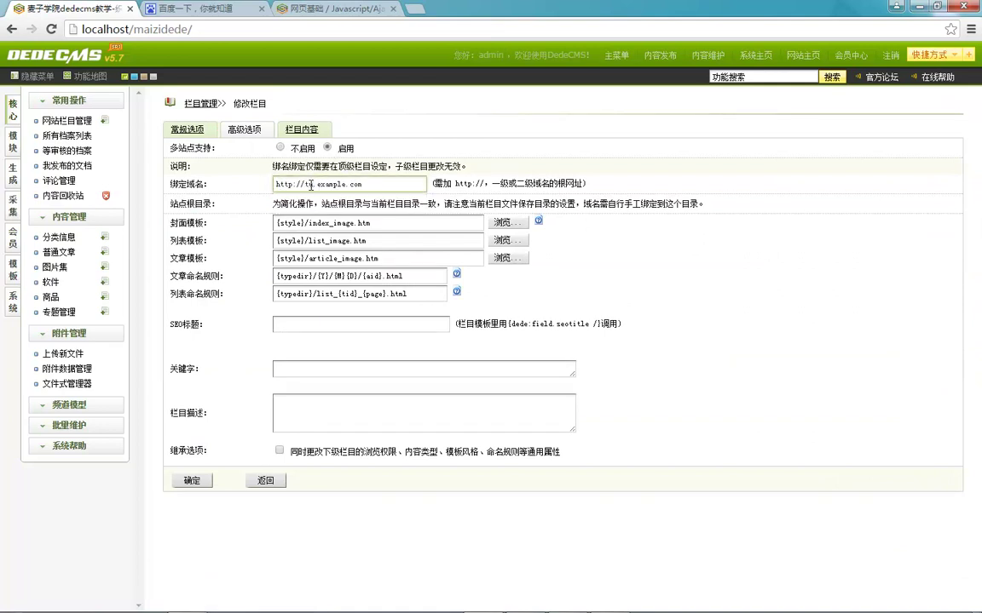
text(uji)
click(190, 478)
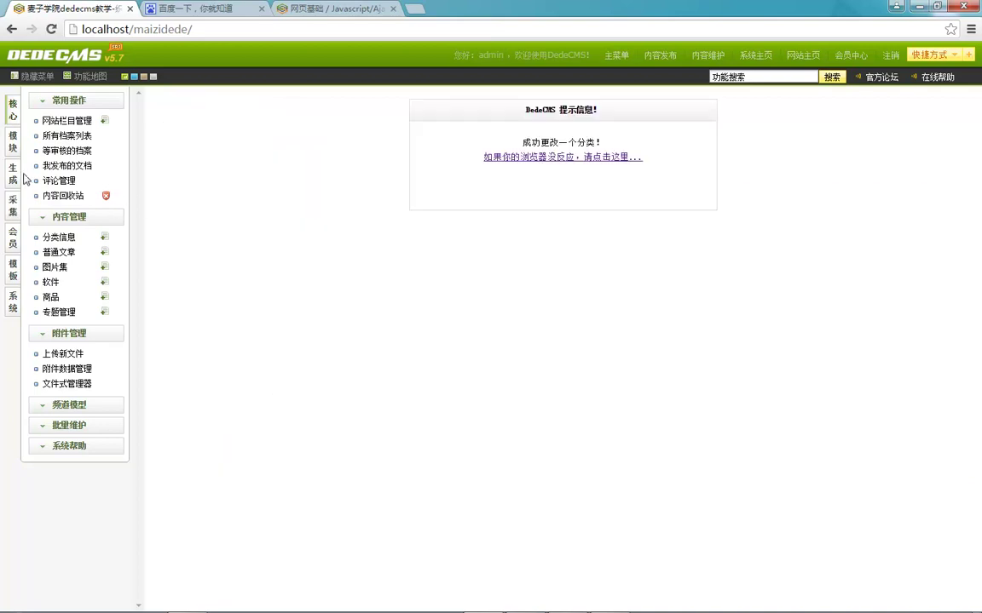
Regenerate HTML for all columns from the 更新栏目HTML page.
click(14, 169)
click(62, 192)
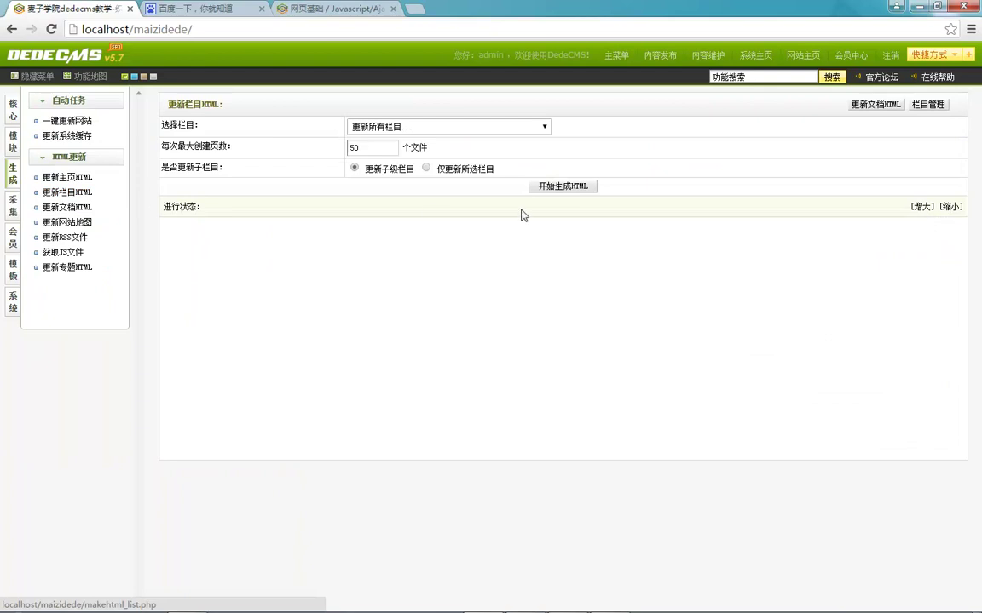
click(545, 186)
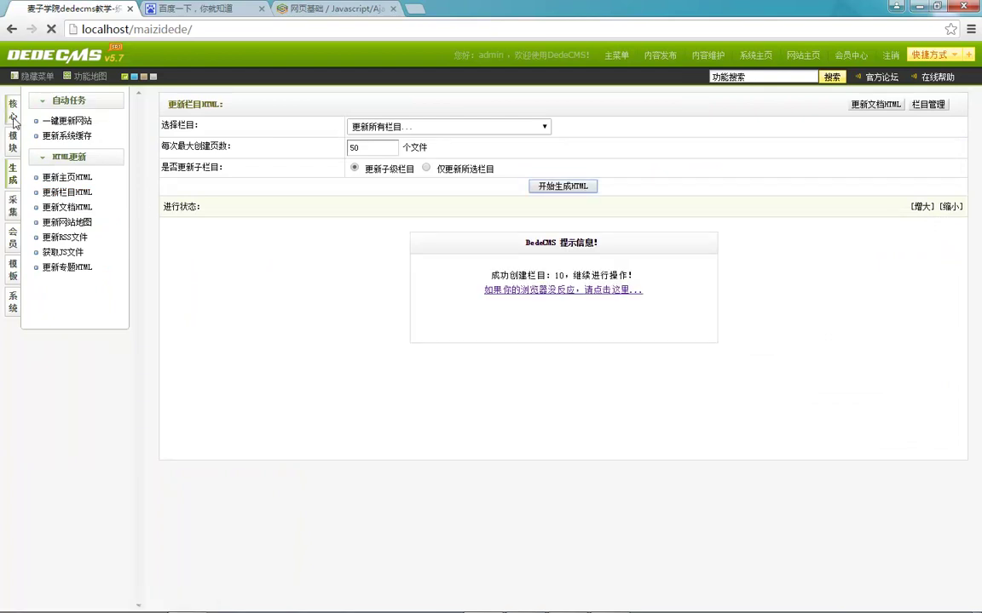
Reopen 站长图集's advanced options to verify the tuji.example.com domain, then show the desktop.
click(14, 119)
click(61, 124)
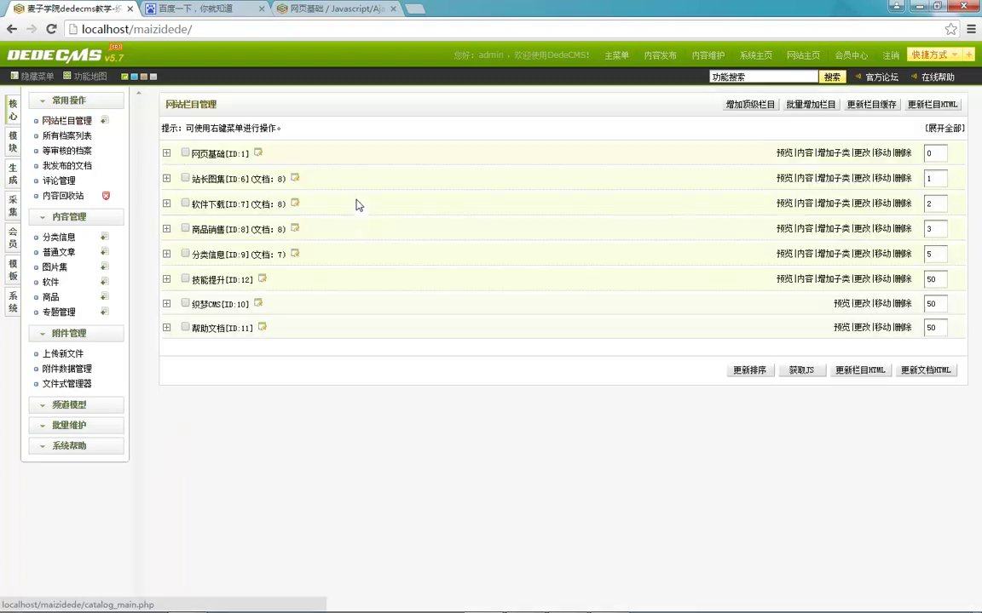
click(863, 179)
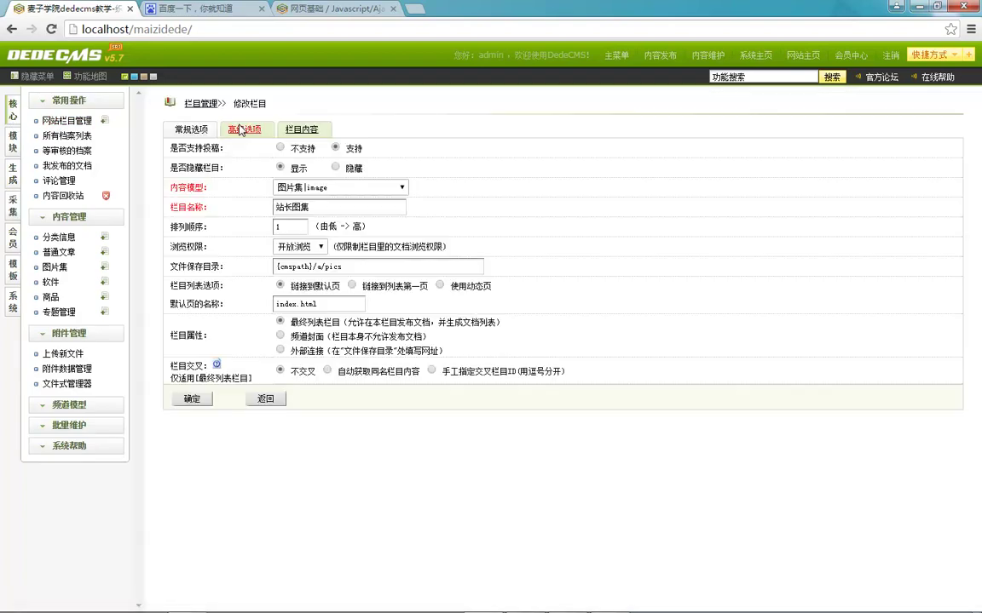
click(244, 129)
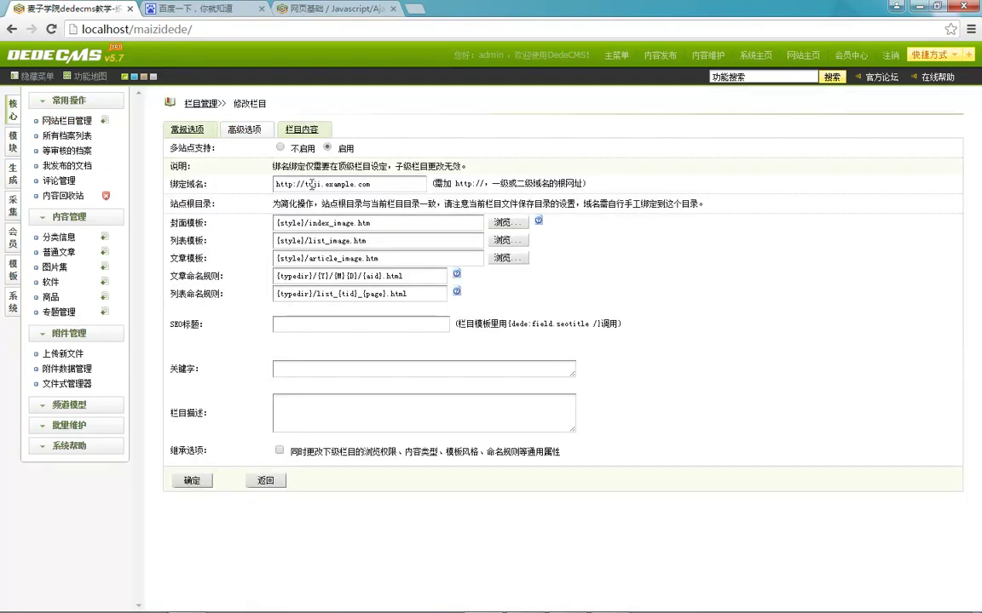
double_click(312, 184)
key(ctrl+c)
key(super+d)
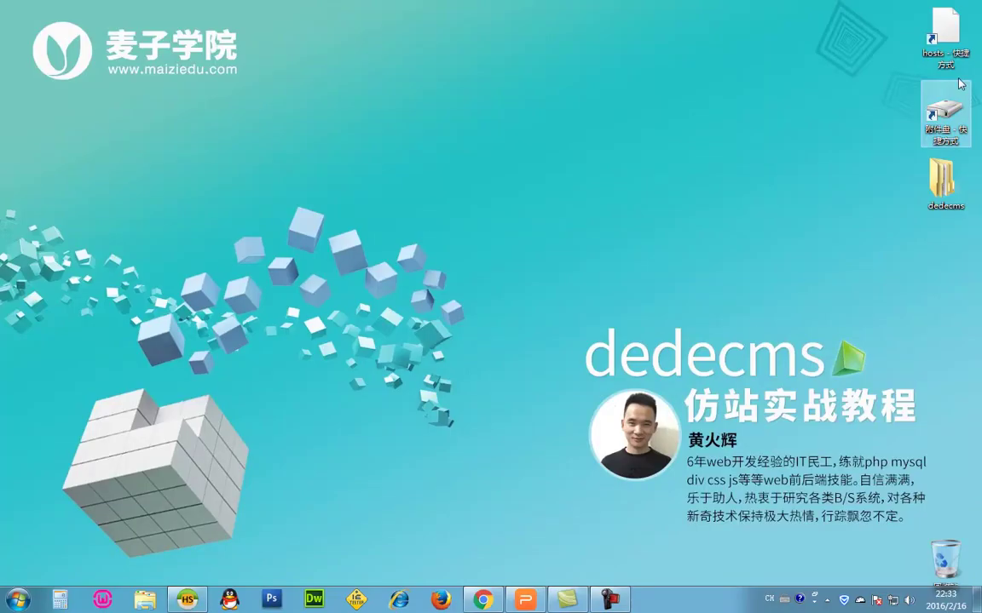
Open the hosts file in Notepad, paste tuji.example.com onto the 127.0.0.1 line, and close it.
double_click(944, 25)
double_click(348, 359)
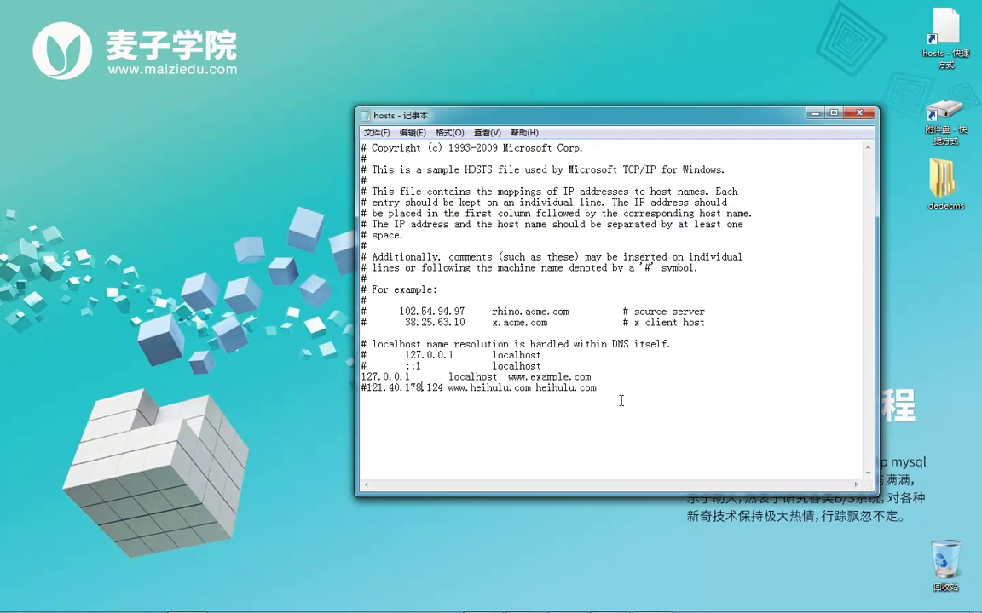
key(ctrl+v)
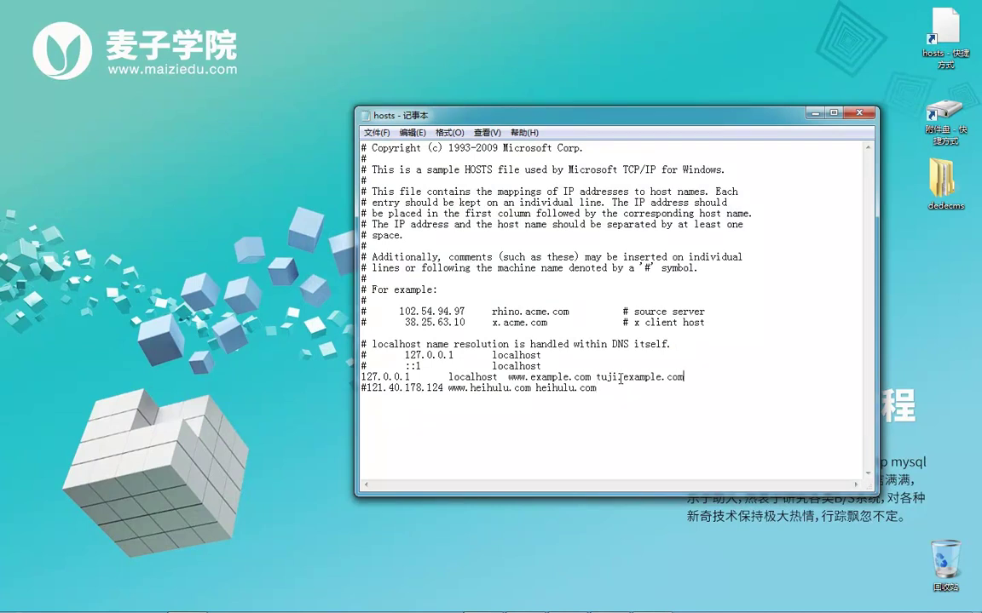
click(860, 111)
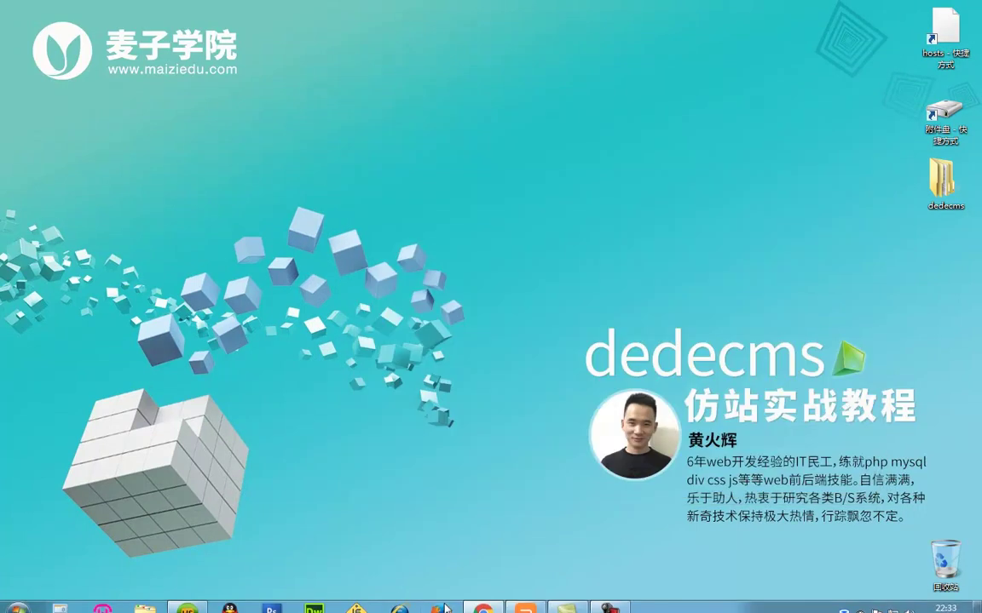
click(483, 600)
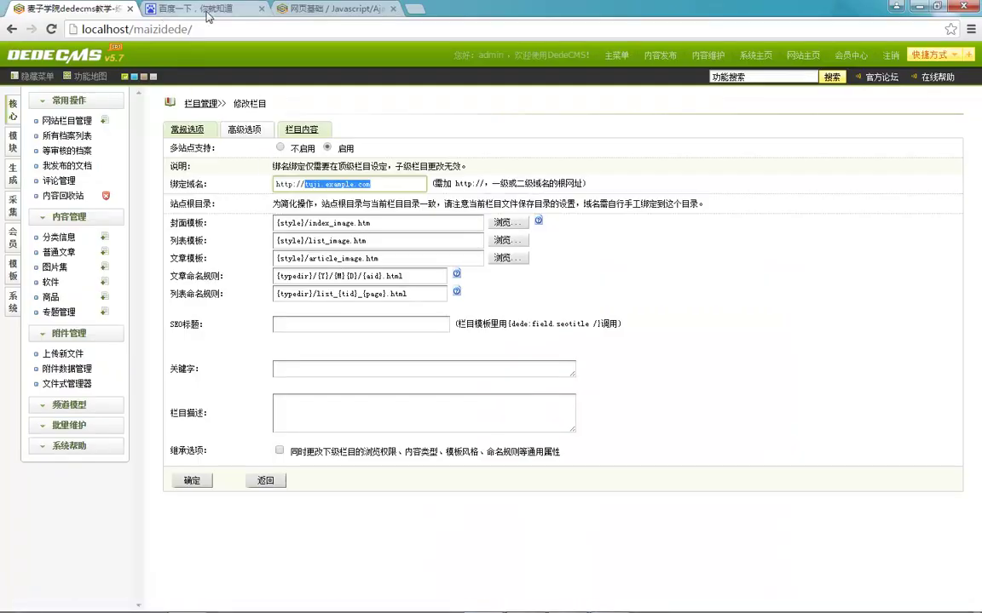
Open and reload the front-end 站长图集 gallery page, then return to the admin tab.
click(328, 9)
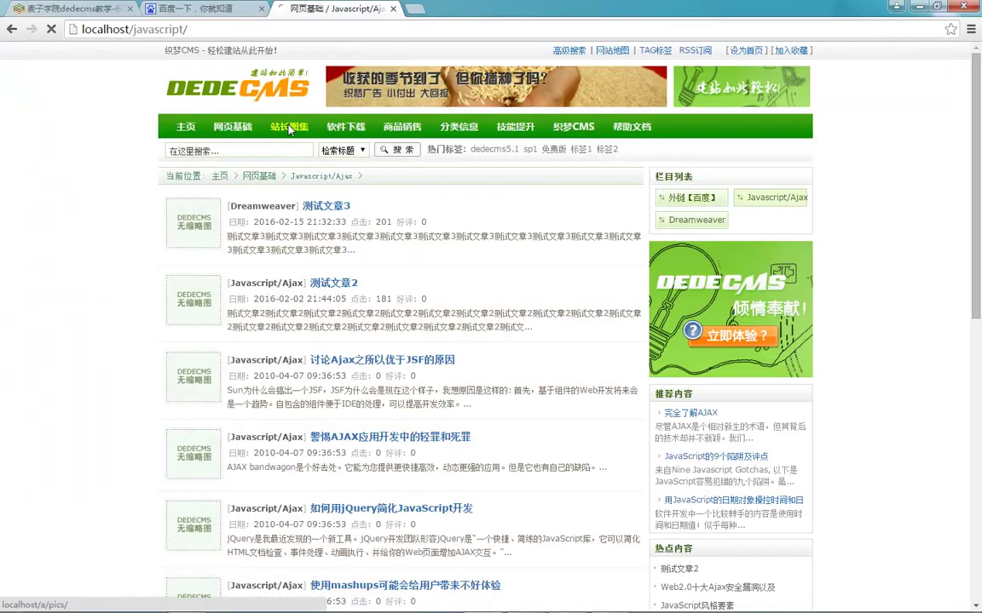
click(288, 128)
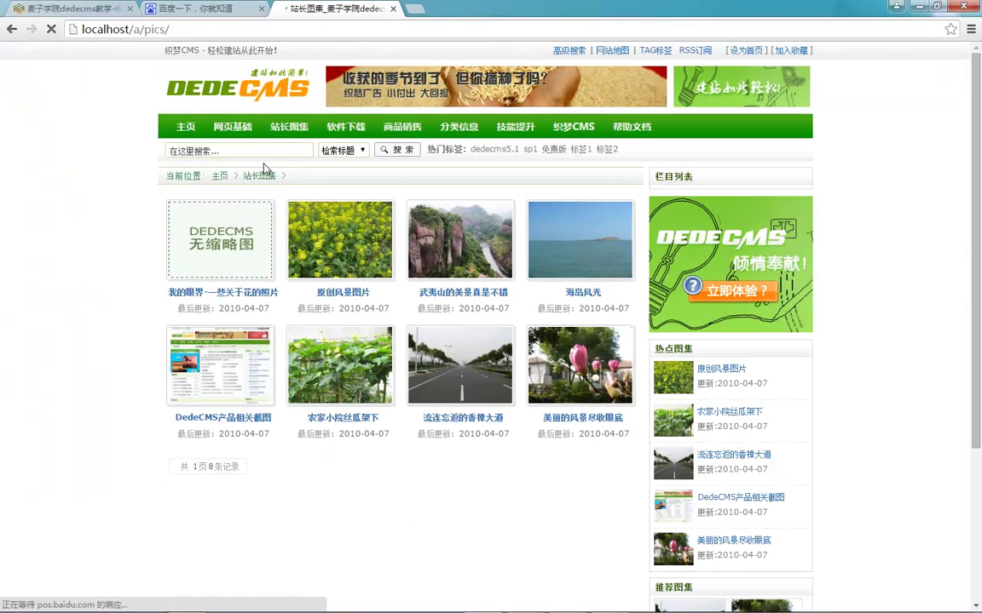
click(292, 128)
click(58, 7)
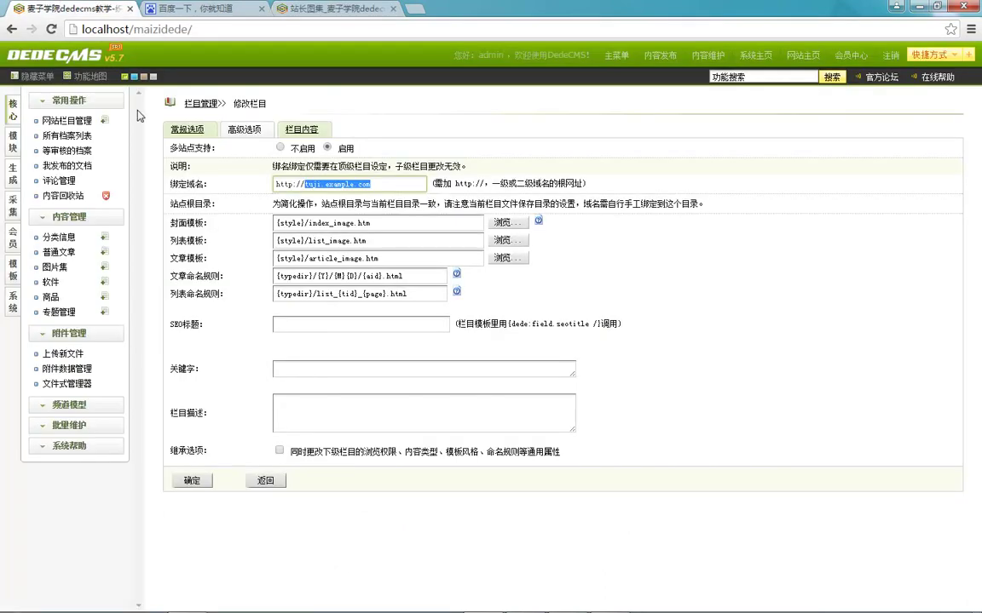
Regenerate the homepage HTML, view the new homepage, and open 站长图集 from it.
click(12, 173)
click(67, 176)
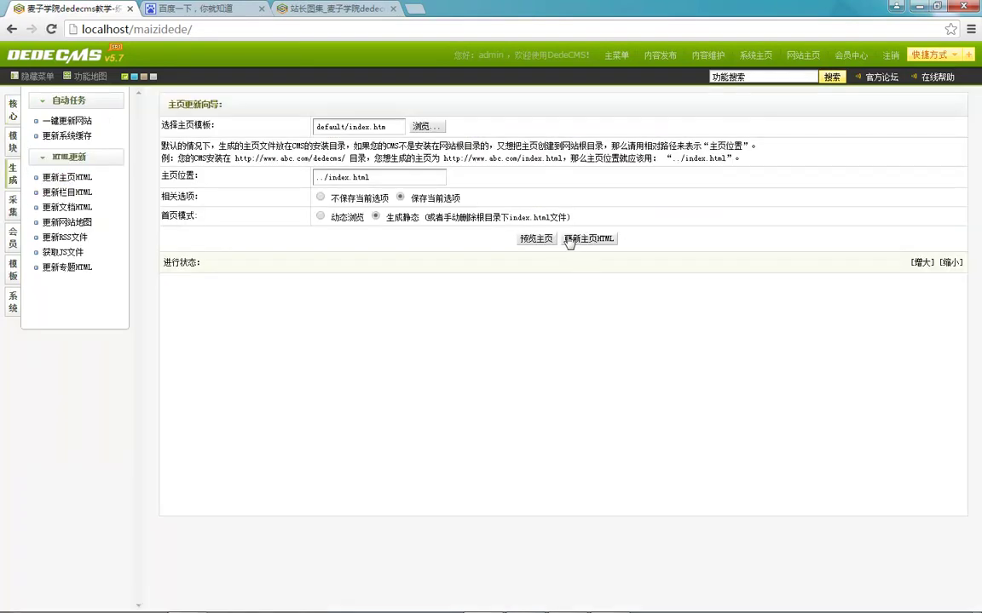
click(587, 240)
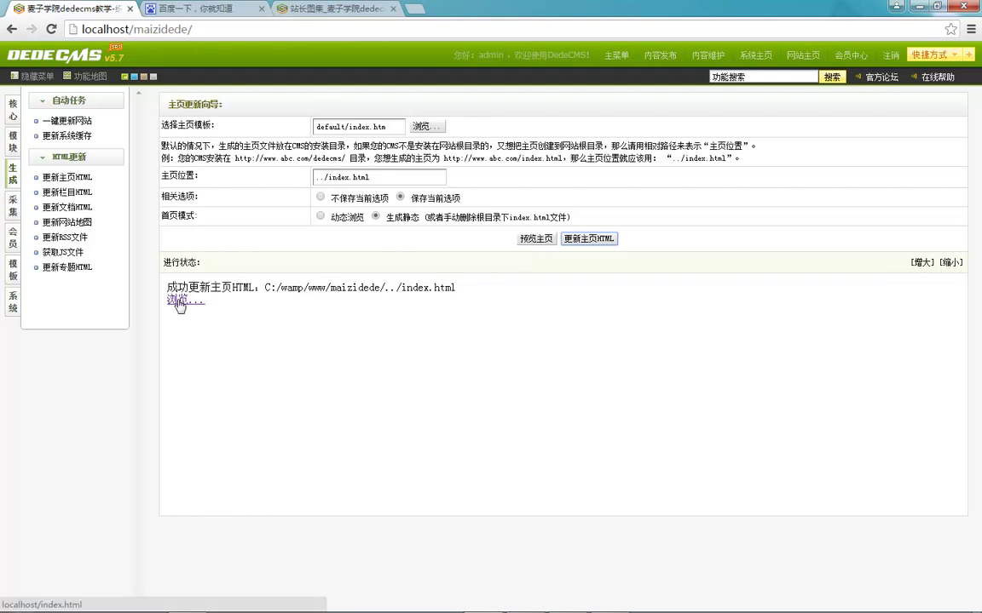
click(179, 301)
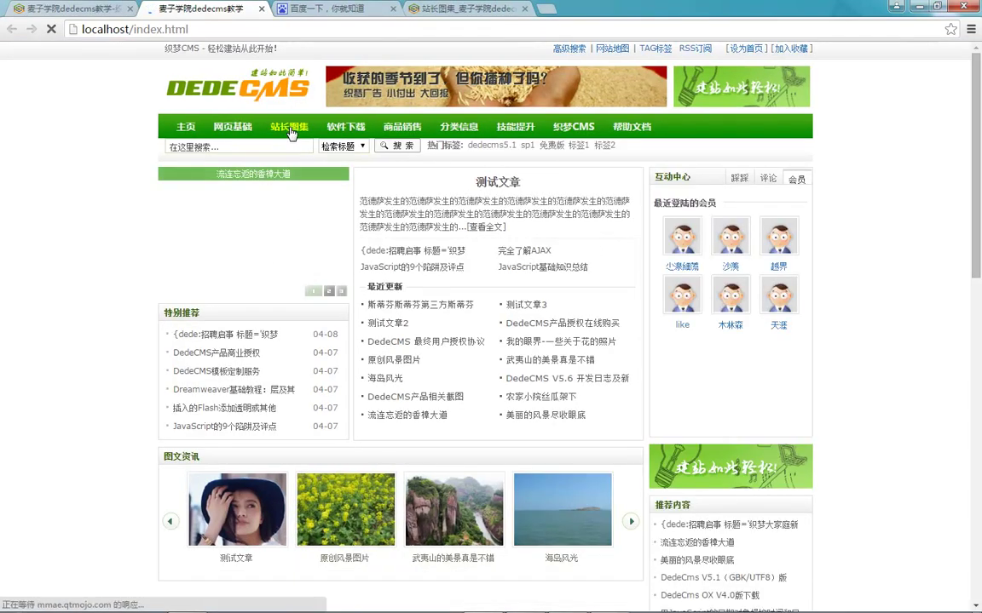
click(290, 134)
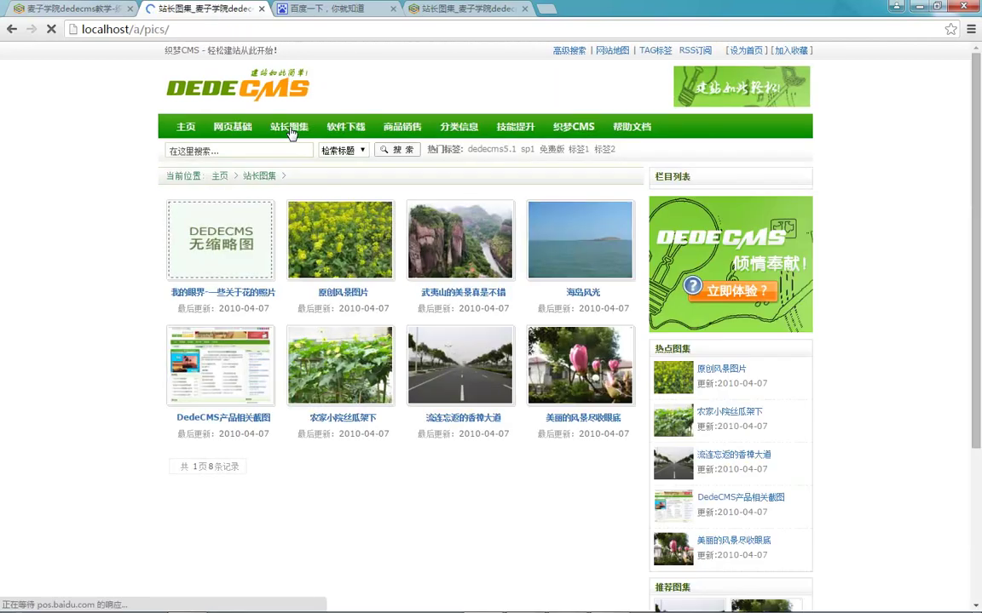
click(53, 9)
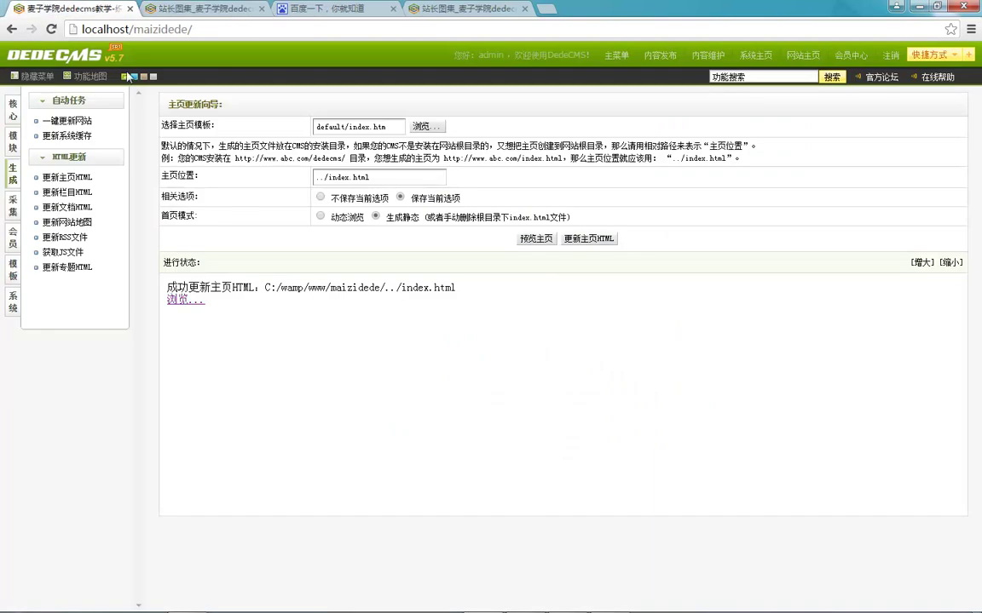
click(12, 110)
click(65, 122)
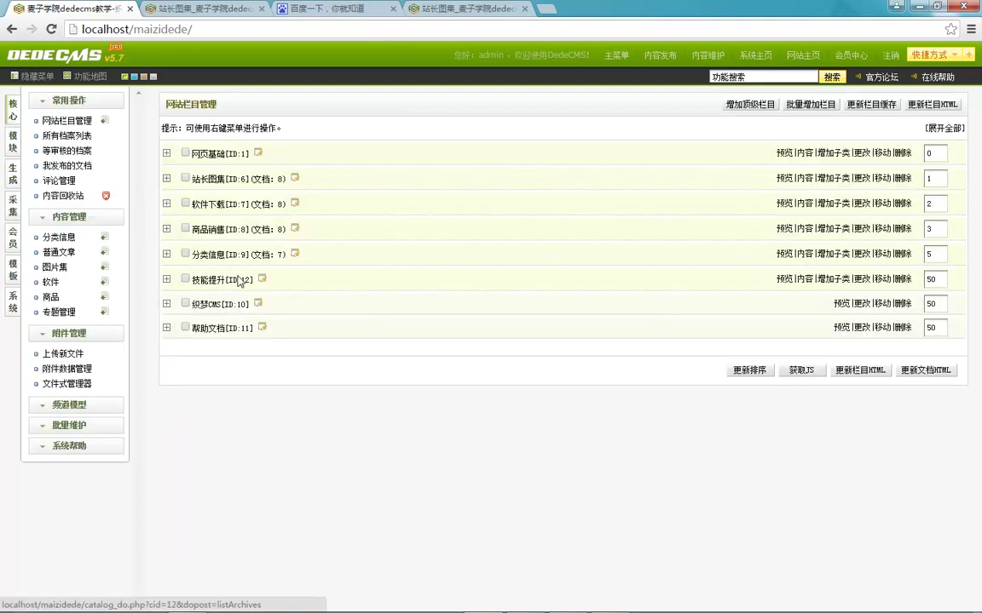
click(860, 178)
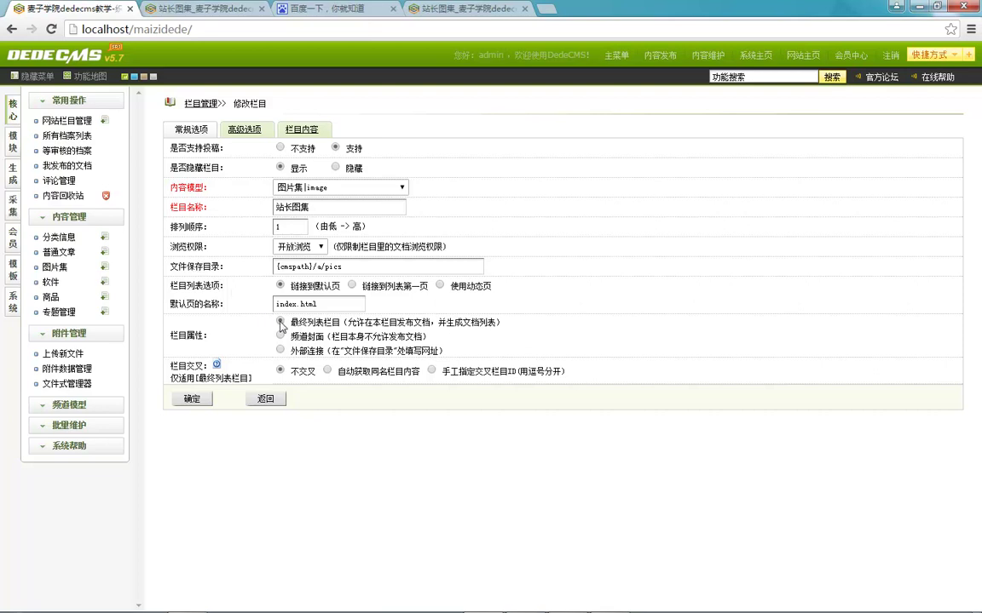
click(246, 133)
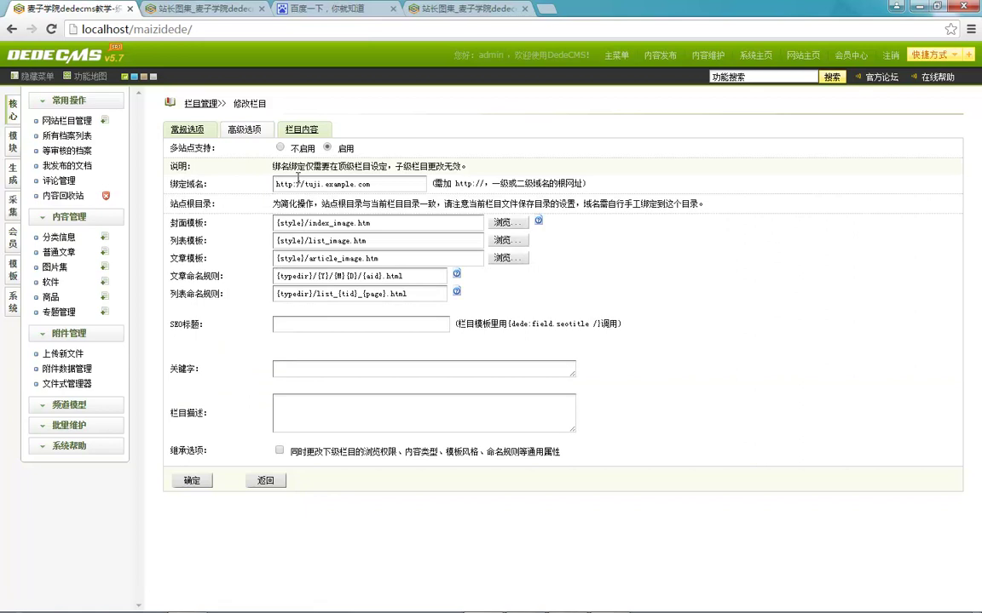
click(315, 184)
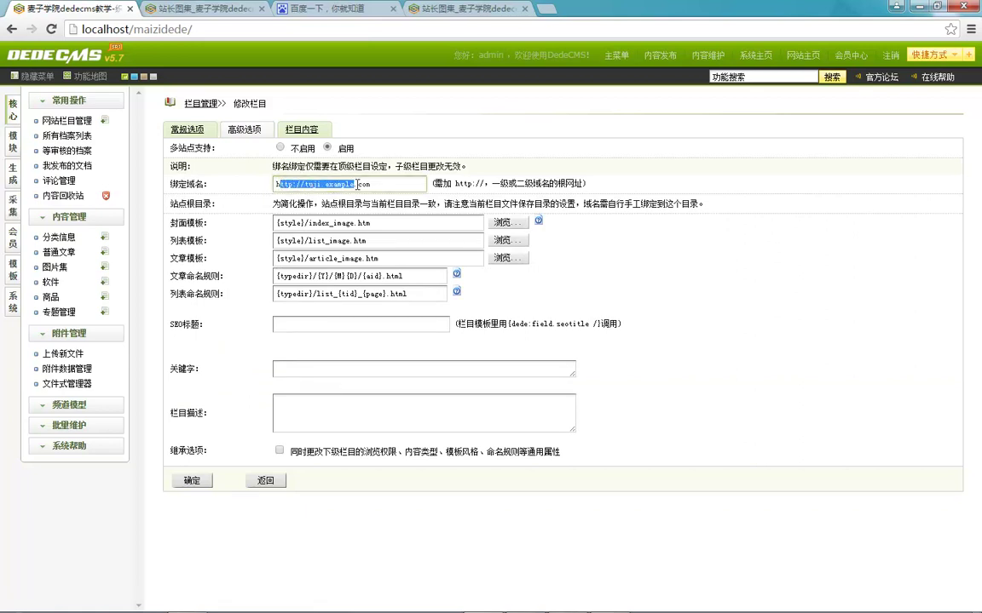
triple_click(298, 184)
click(369, 182)
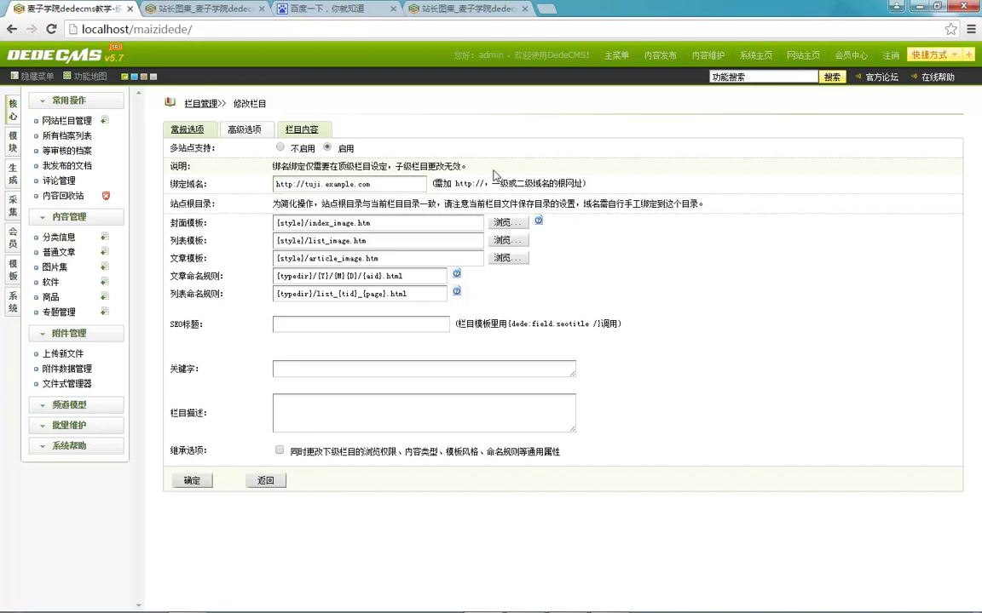
click(211, 8)
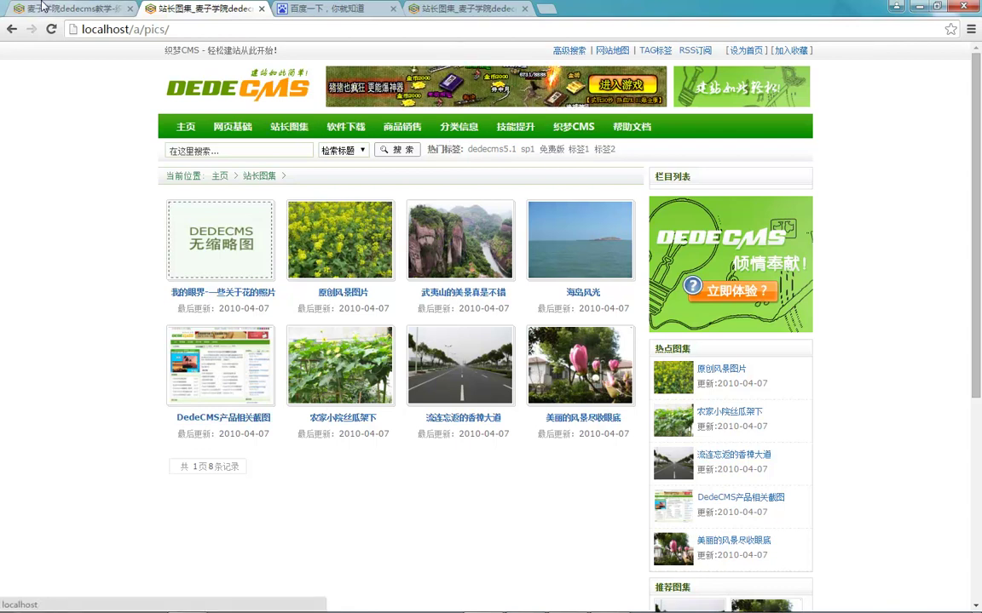
key(ctrl+1)
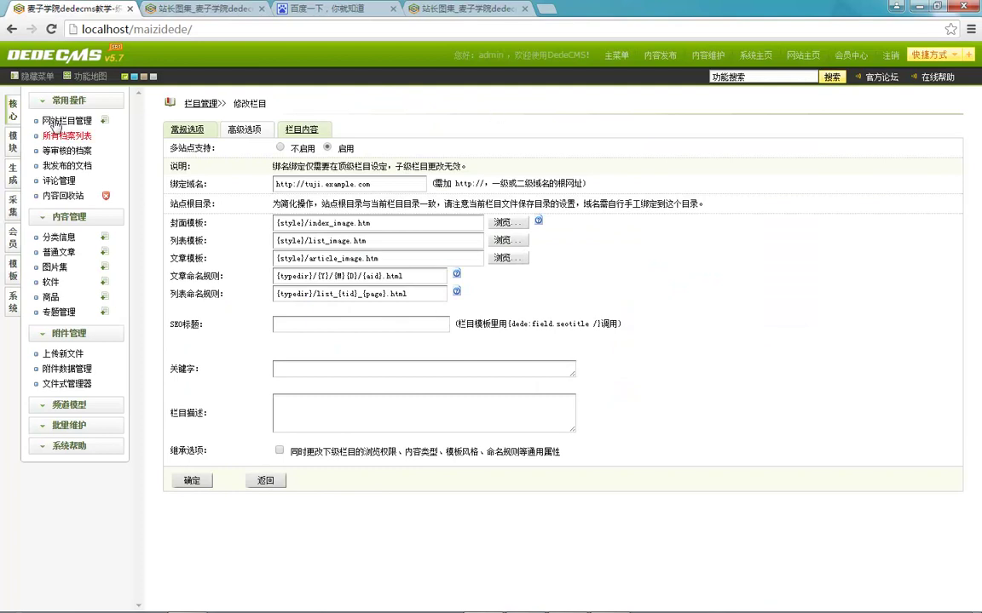
Review 系统基本参数's 核心设置 and 其它选项, confirming cfg_multi_site is still 否.
click(12, 300)
click(66, 121)
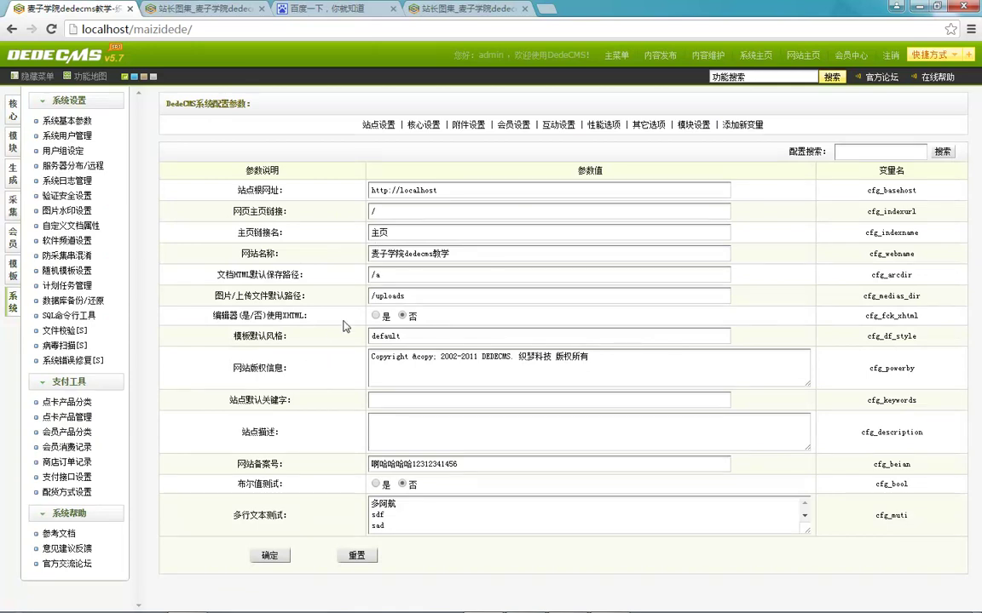
click(417, 124)
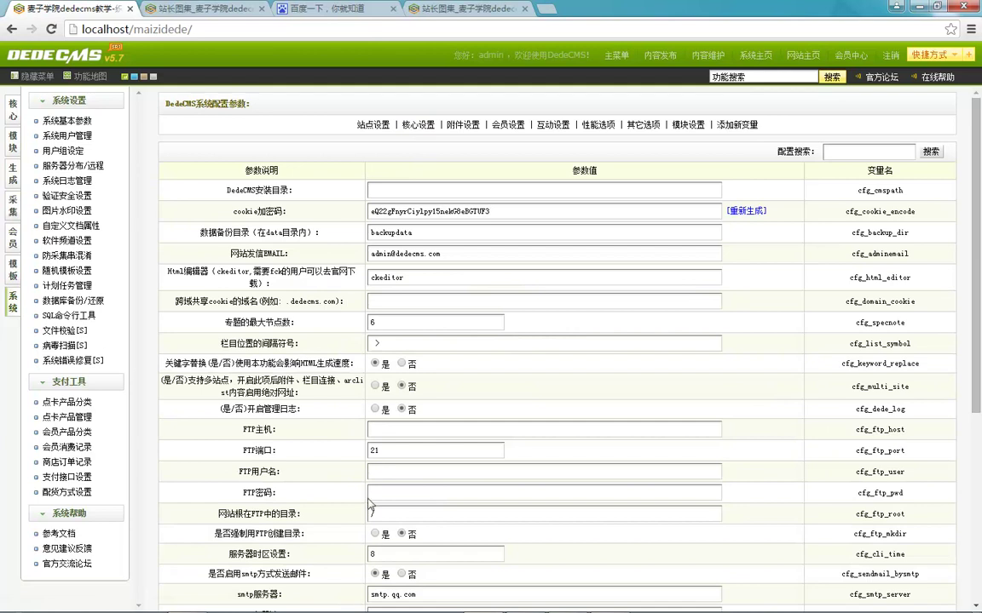
scroll(424, 553, down, 3)
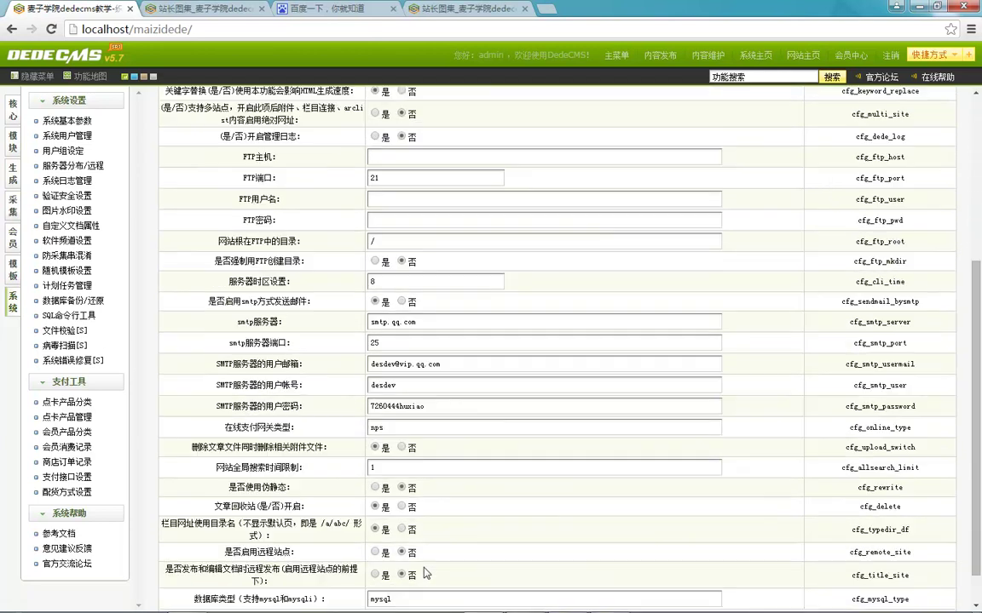
scroll(441, 578, down, 1)
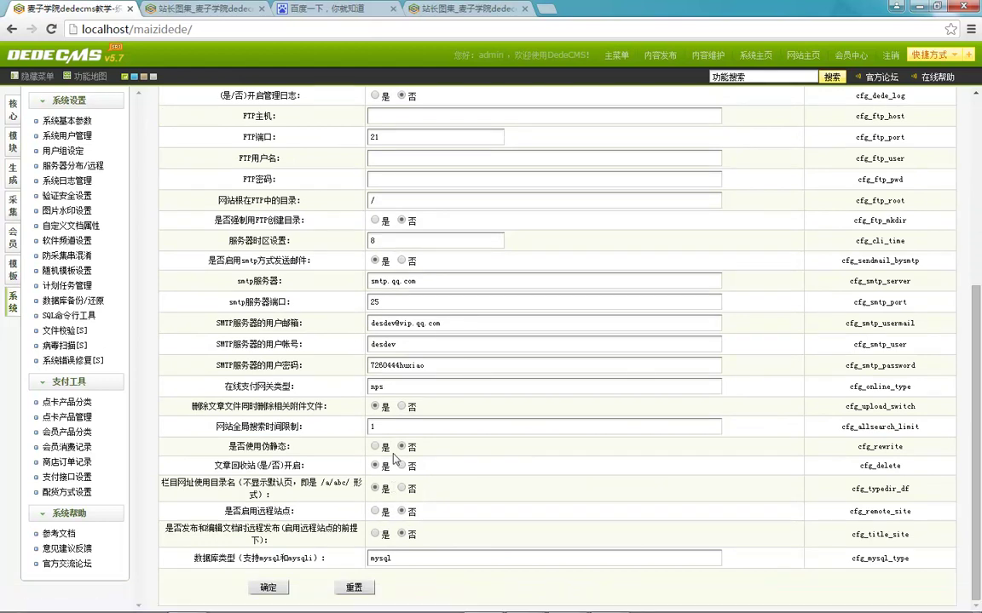
scroll(393, 460, up, 4)
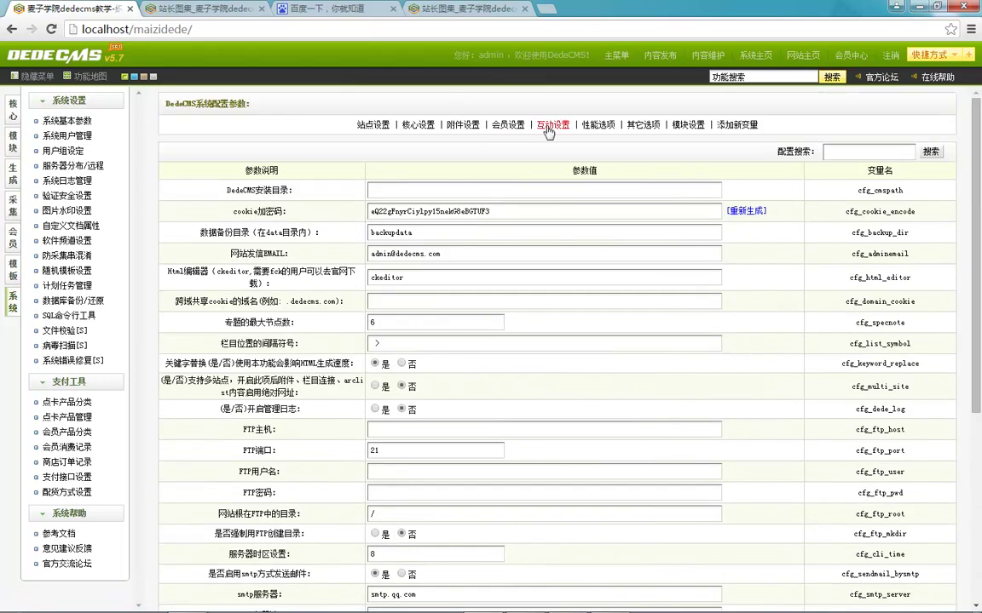
click(642, 124)
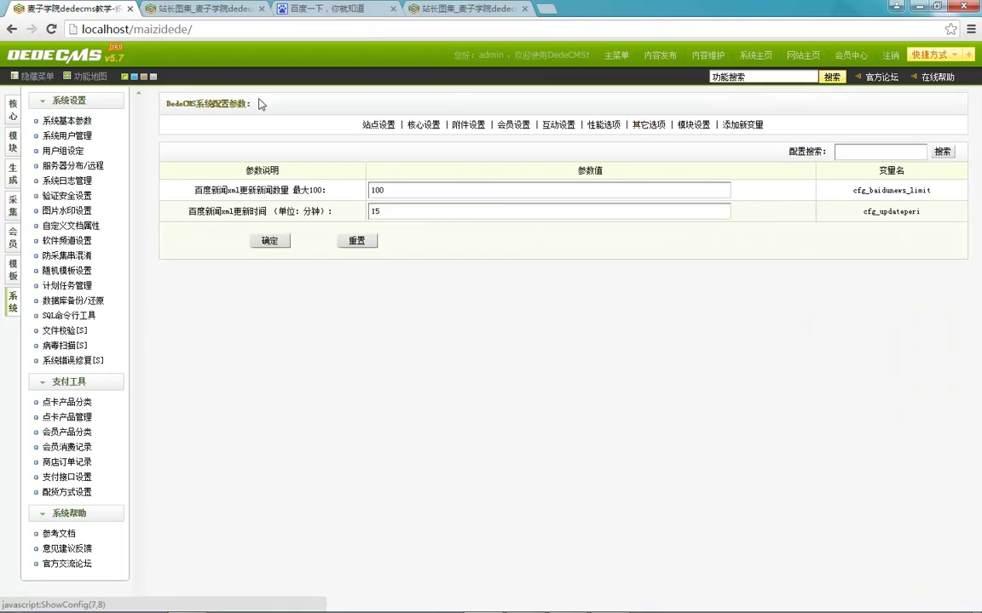
click(12, 109)
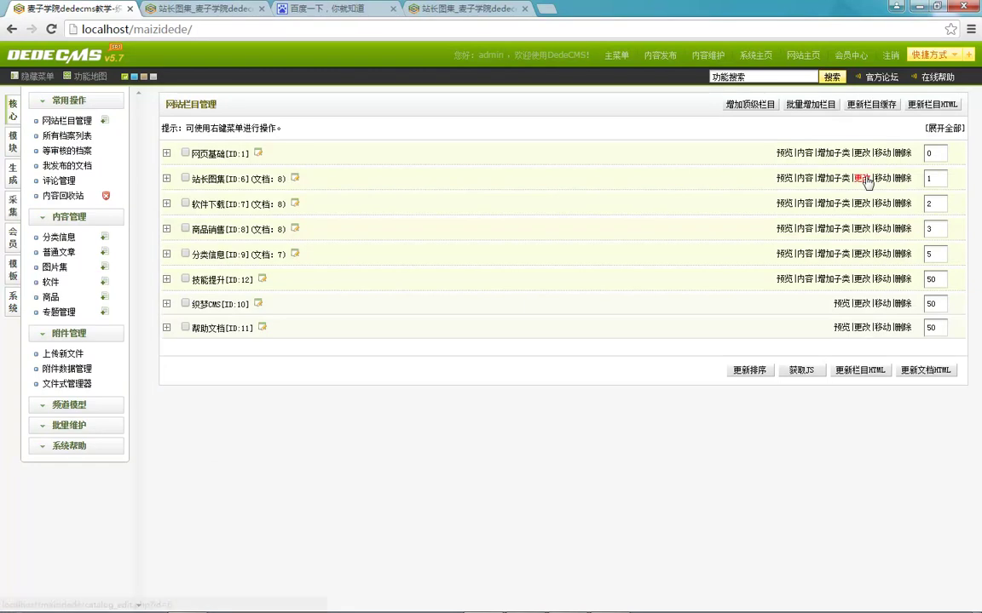
Check the 站长图集 column's 绑定域名 under 高级选项, then go to the localhost/a/pics/ gallery tab.
click(861, 179)
click(242, 128)
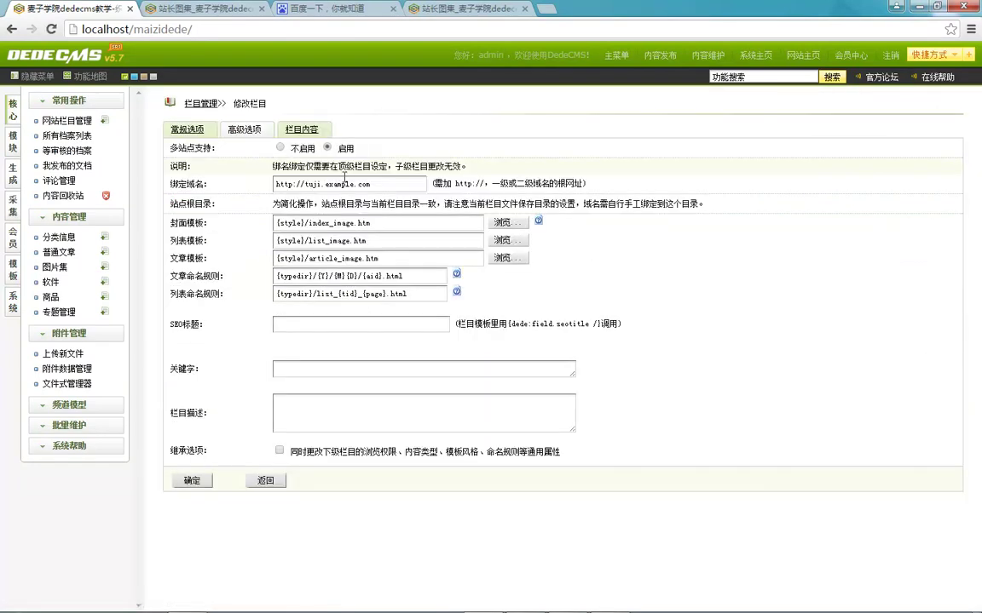
double_click(282, 185)
click(254, 189)
click(180, 7)
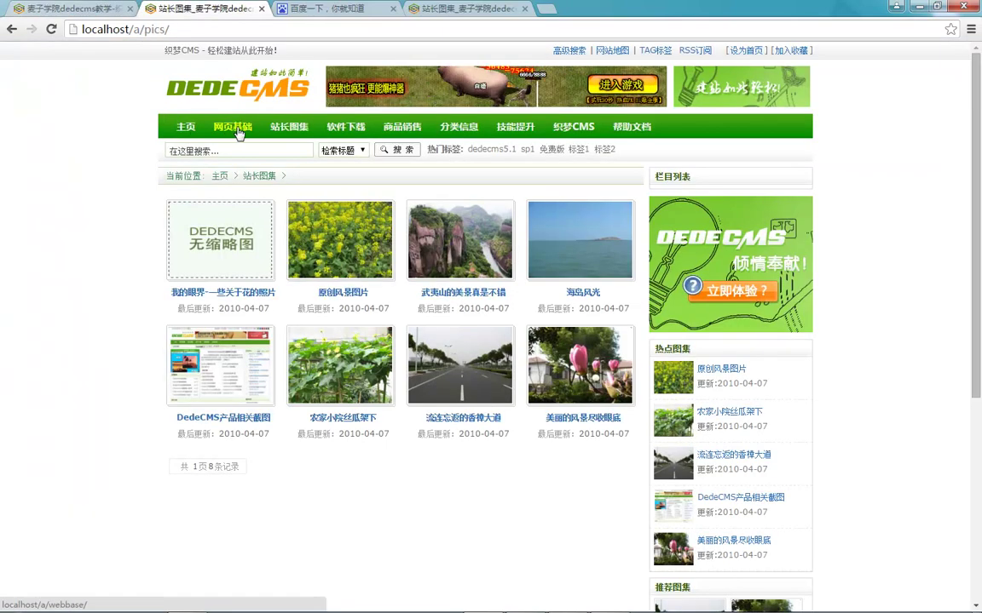
double_click(103, 31)
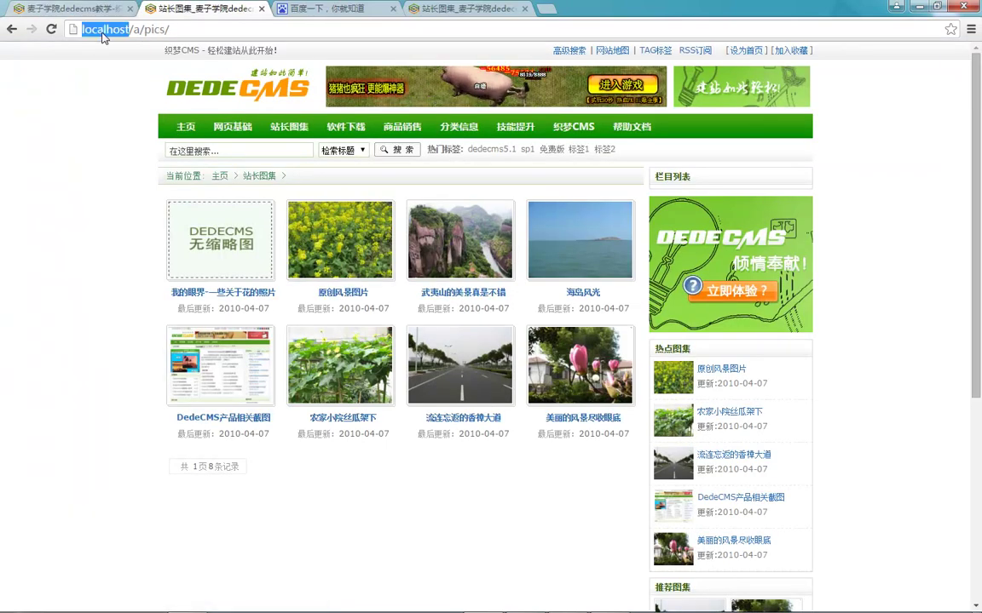
text(www.e)
text(xample)
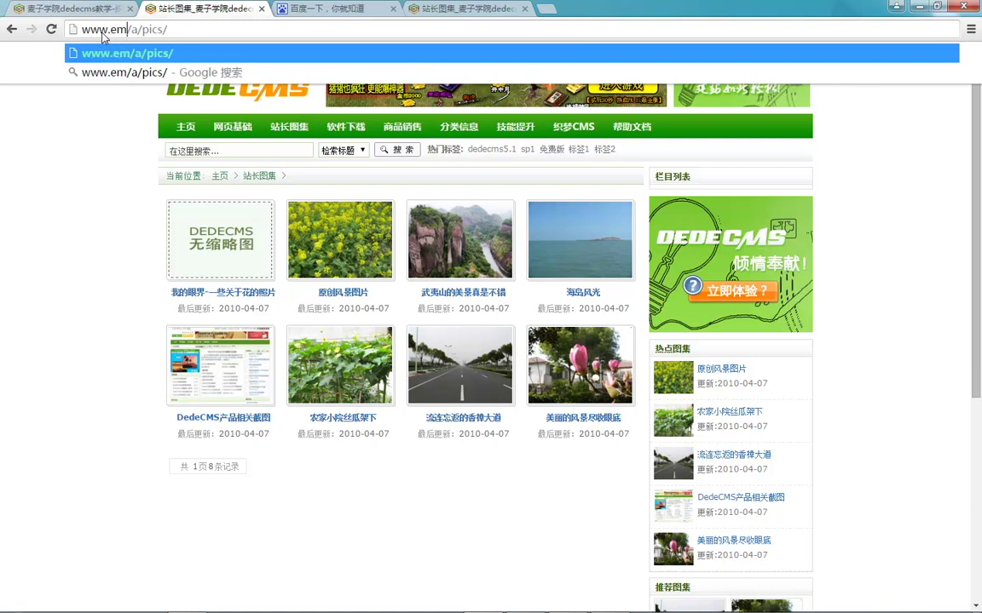
text(.com)
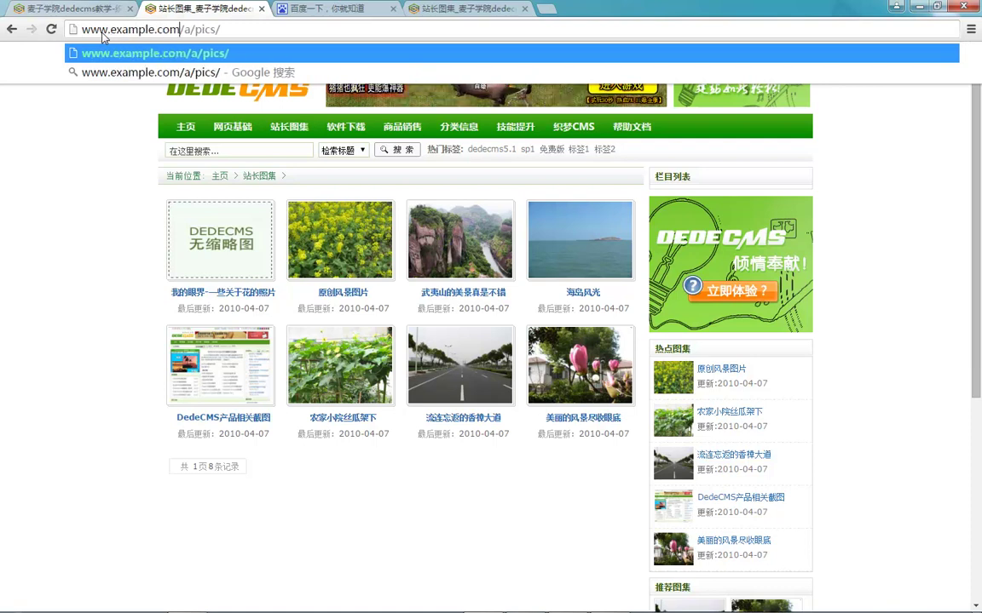
key(Return)
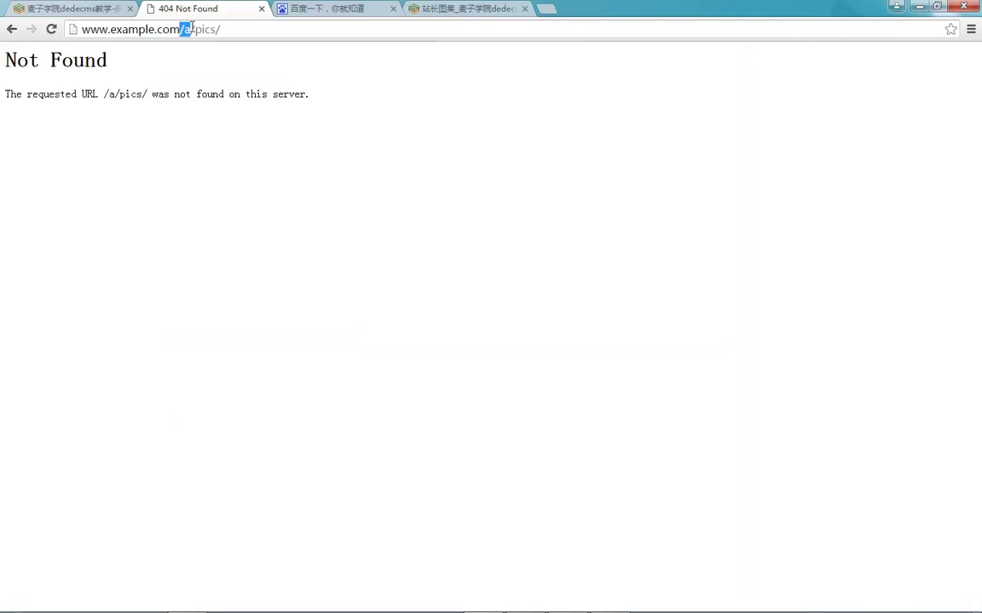
key(BackSpace)
key(Return)
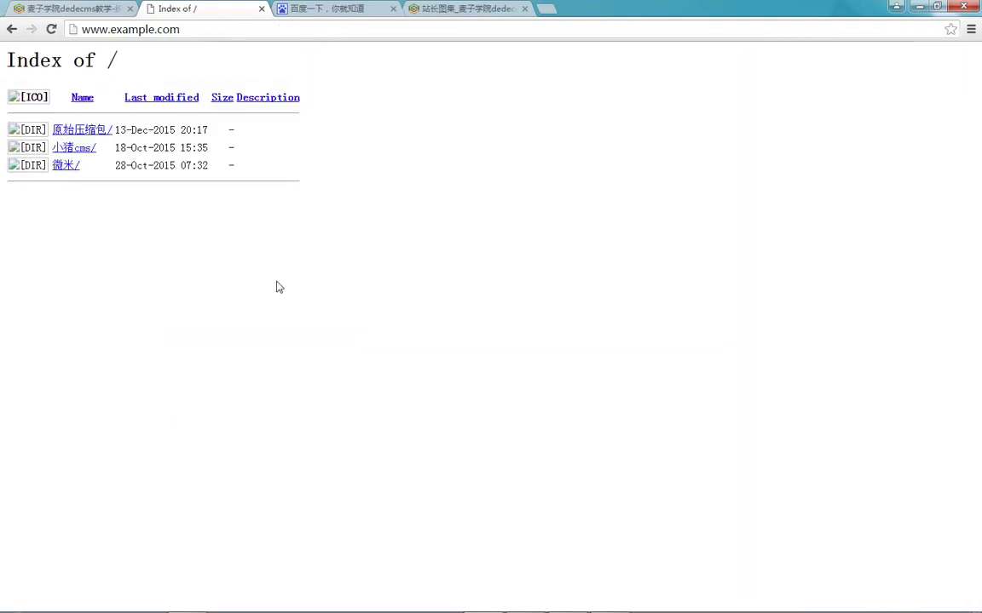
Try tuji.example.com, which returns 403 Forbidden, then go back to the DedeCMS edit tab.
mouse_move(535, 602)
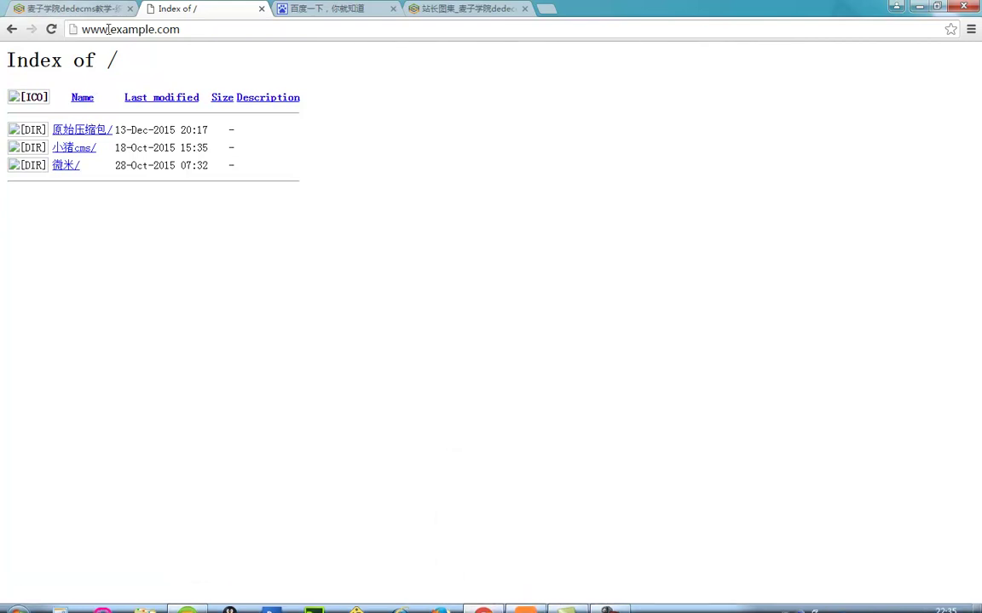
drag(89, 31, 184, 30)
click(185, 30)
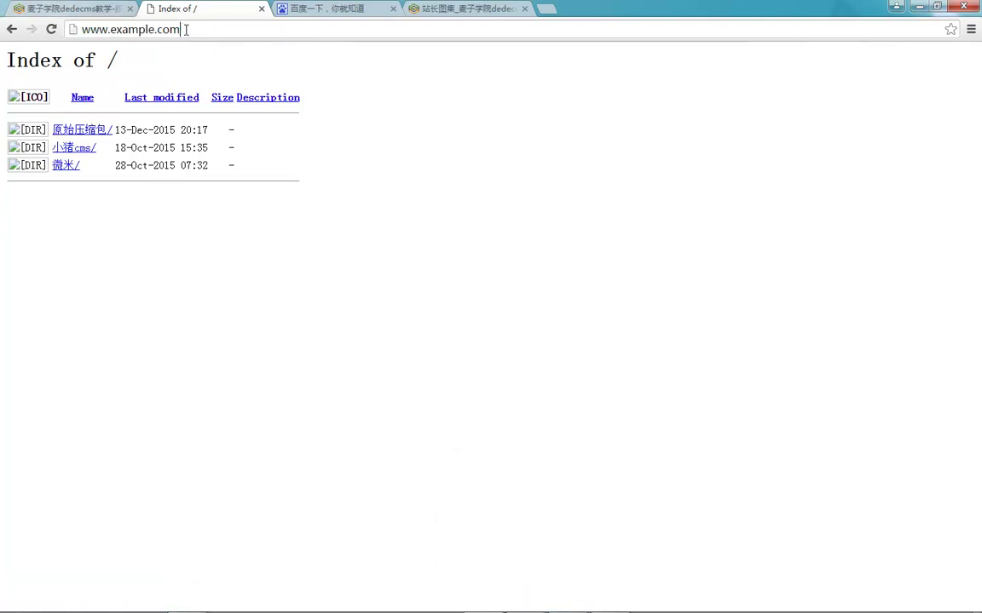
mouse_move(525, 602)
text(tuji)
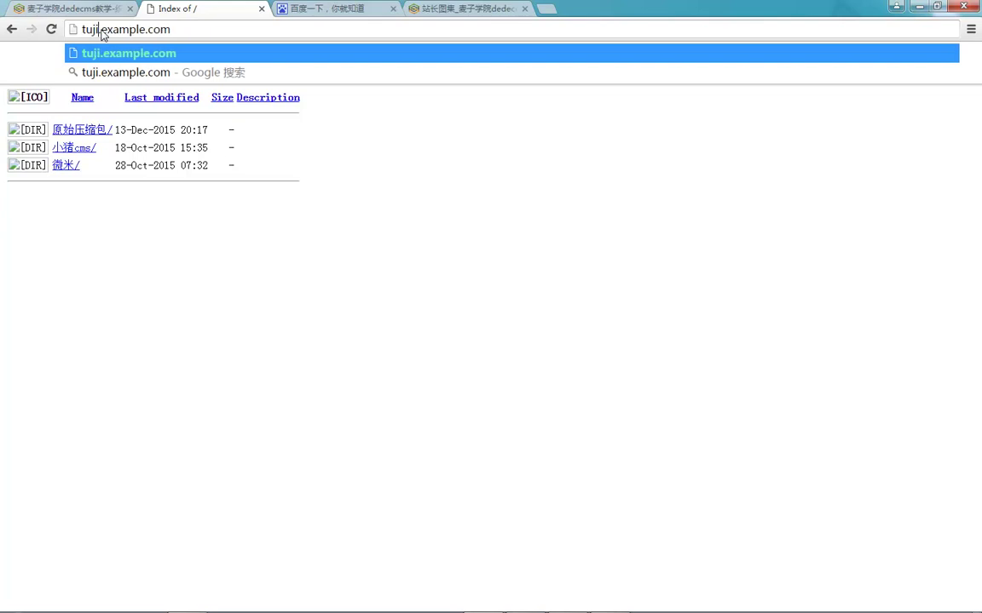
key(Return)
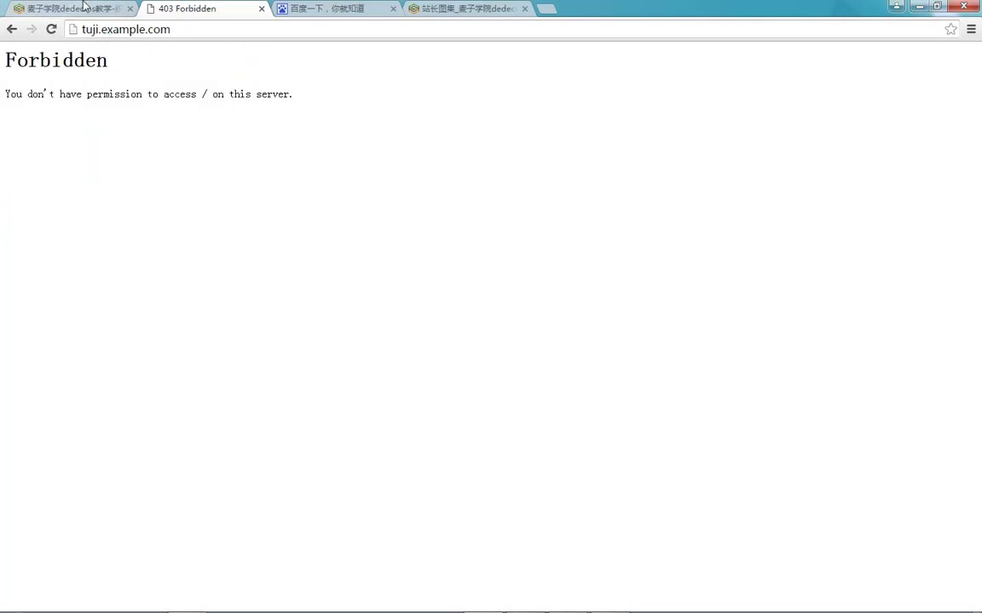
click(84, 6)
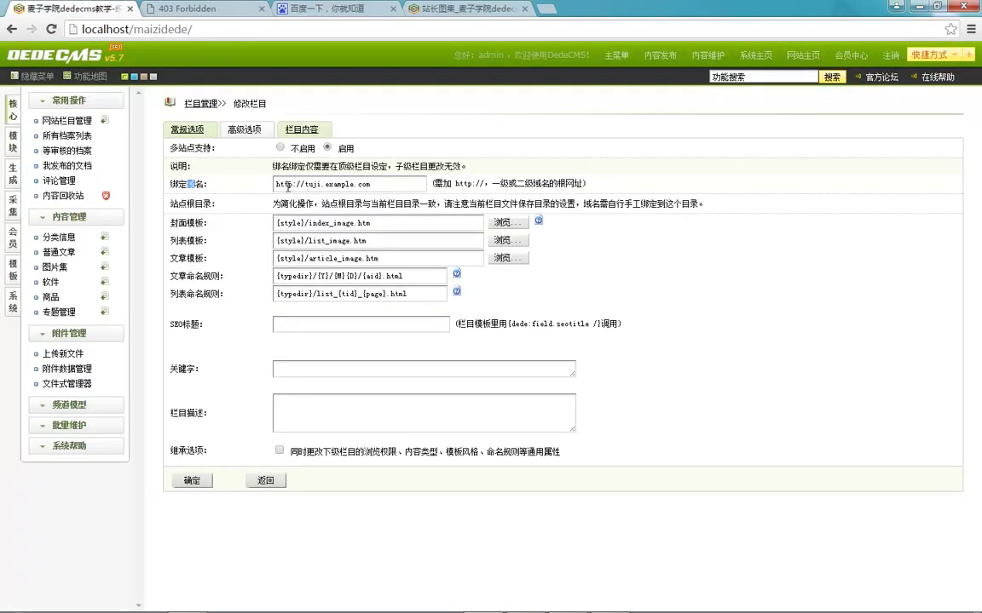
Recheck the bound domain value and step the browser back to the localhost gallery page.
click(290, 184)
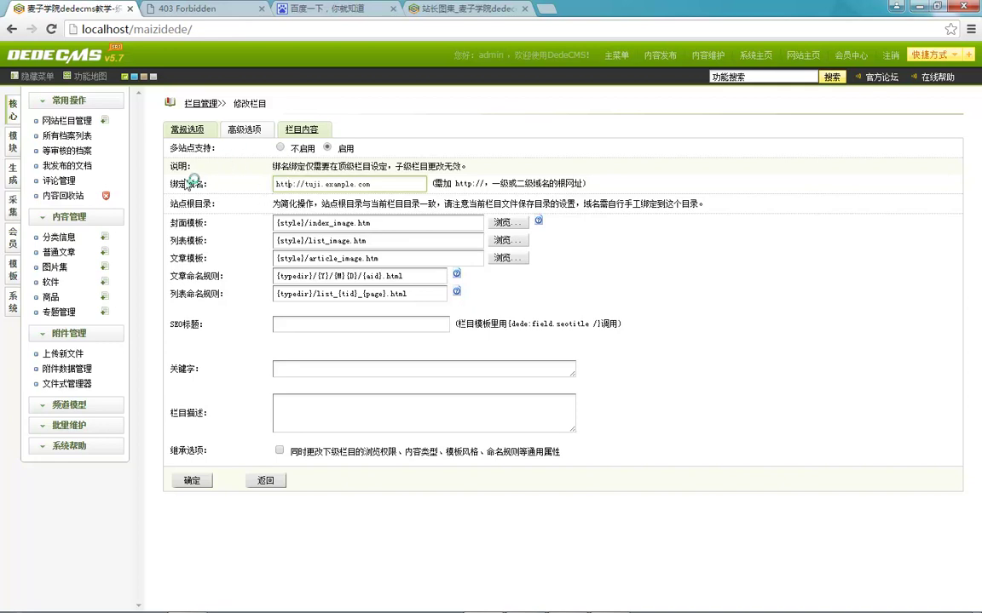
click(371, 184)
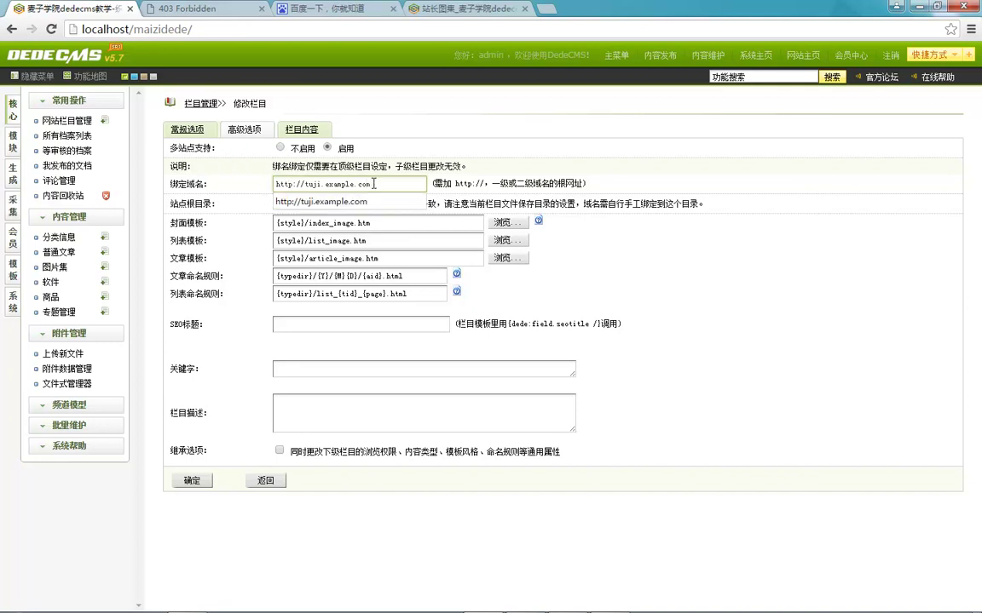
click(171, 9)
click(12, 31)
click(12, 31)
click(12, 30)
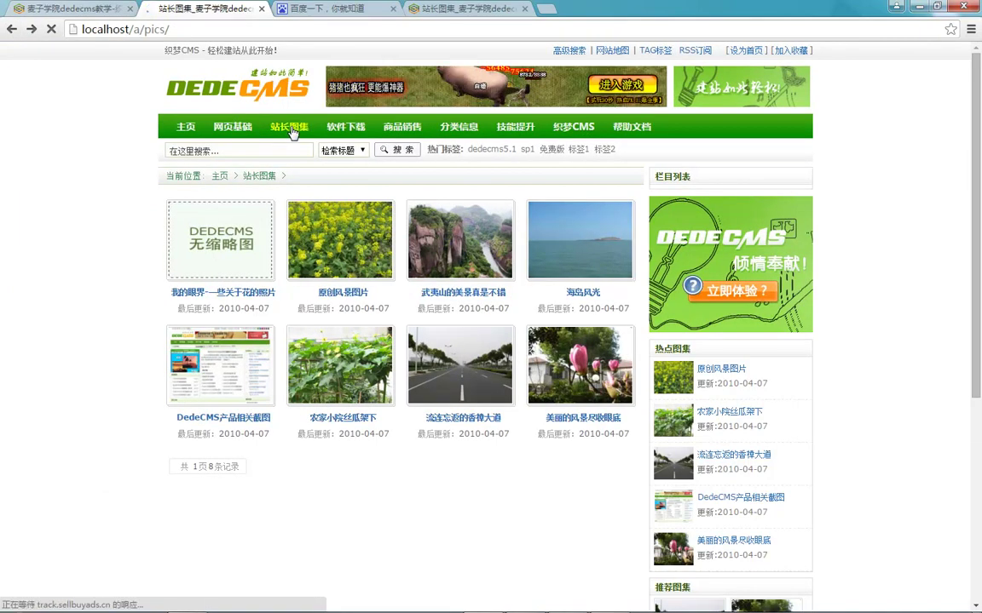
click(71, 8)
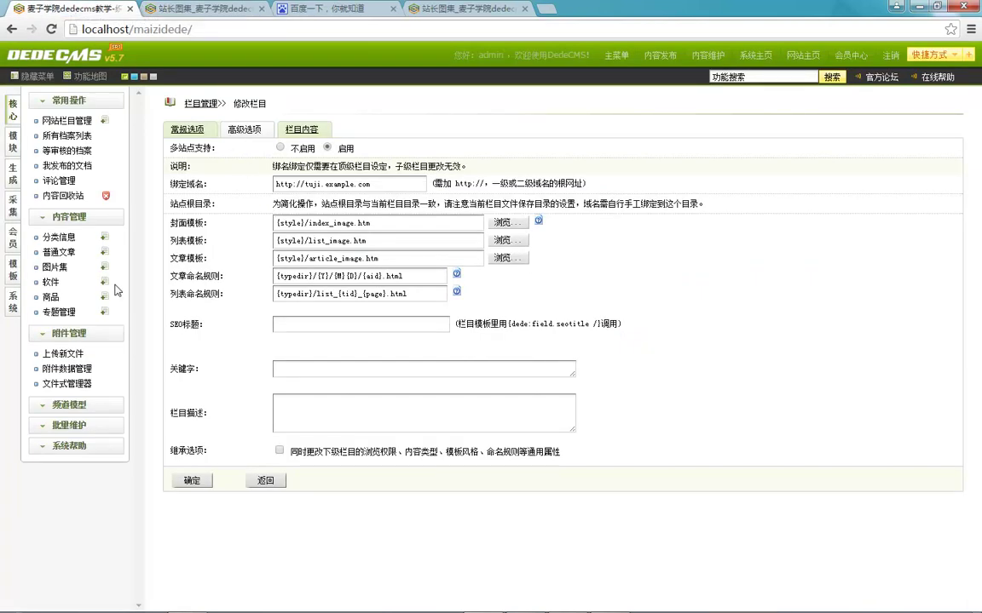
Regenerate the document HTML for the 站长图集 column via 更新文档HTML.
click(7, 182)
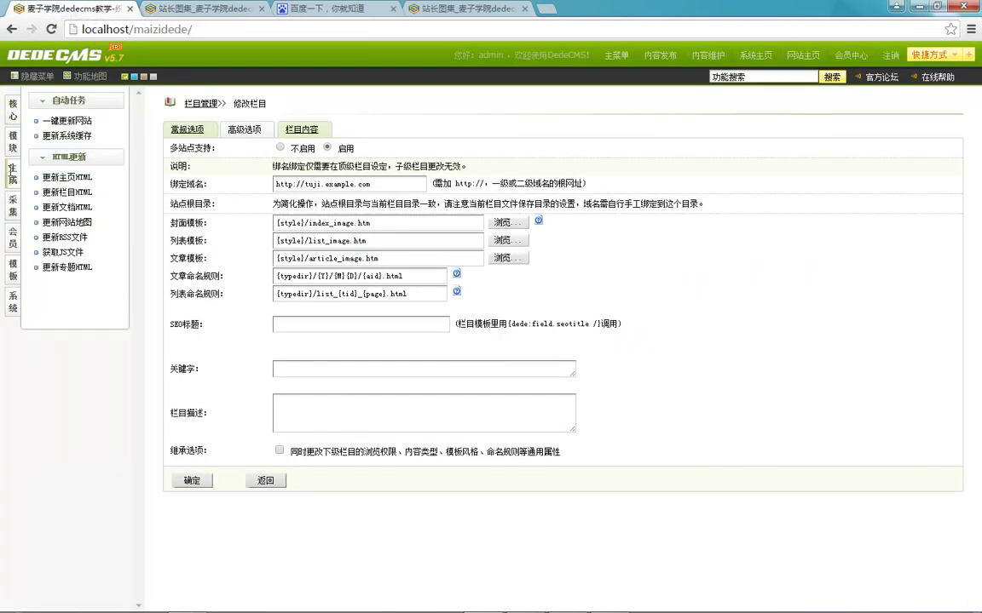
click(68, 191)
click(73, 206)
click(405, 128)
click(418, 193)
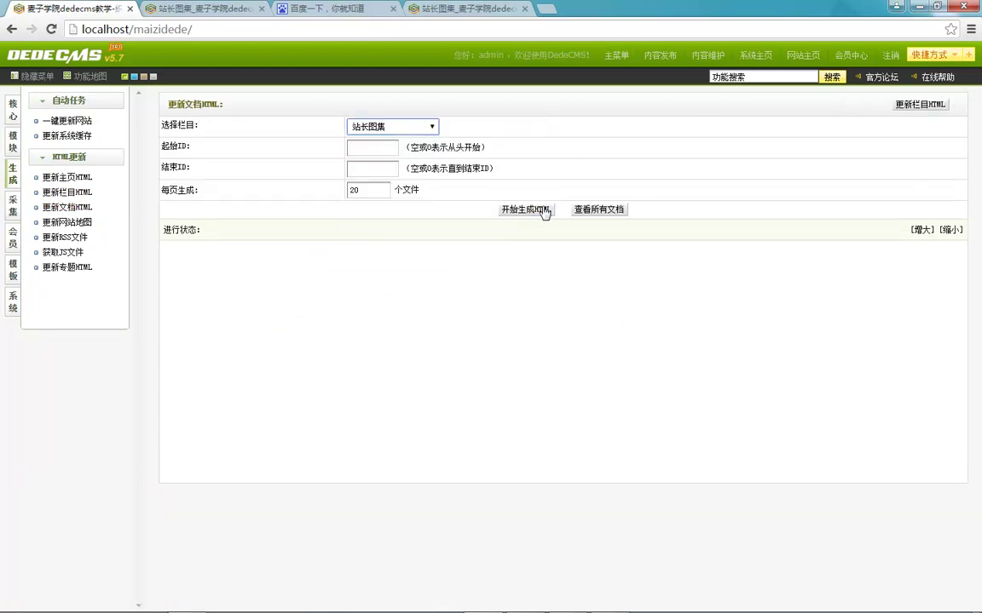
click(542, 211)
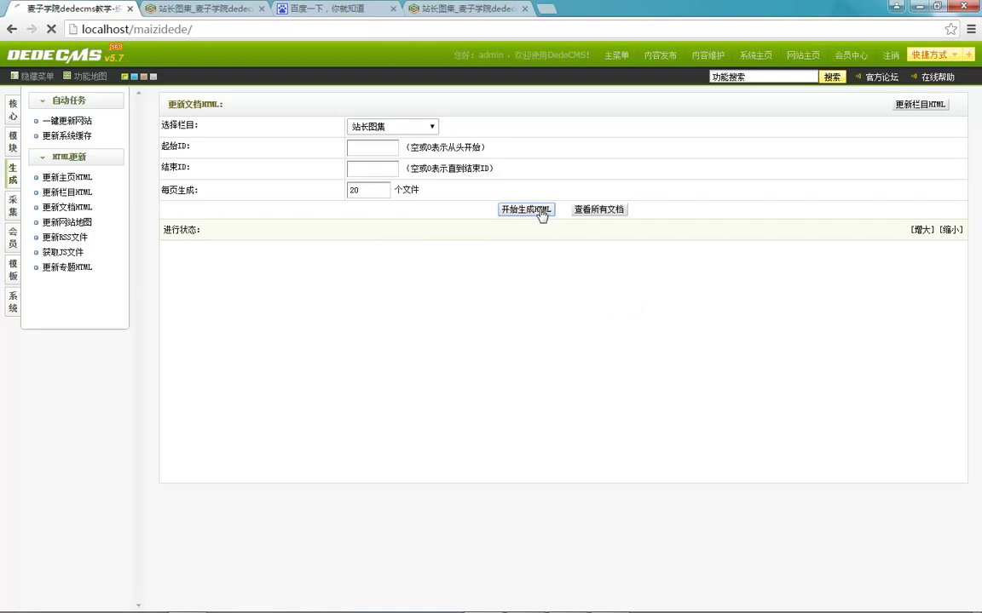
Preview the regenerated gallery list and 武夷山的美景真是不错 article, then return to 网站栏目管理.
click(610, 302)
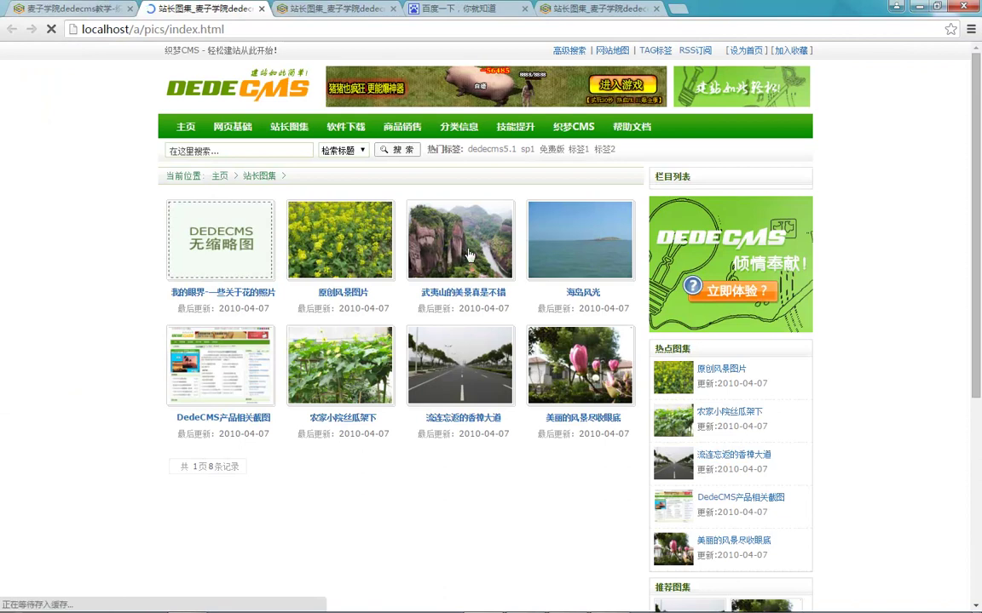
click(502, 256)
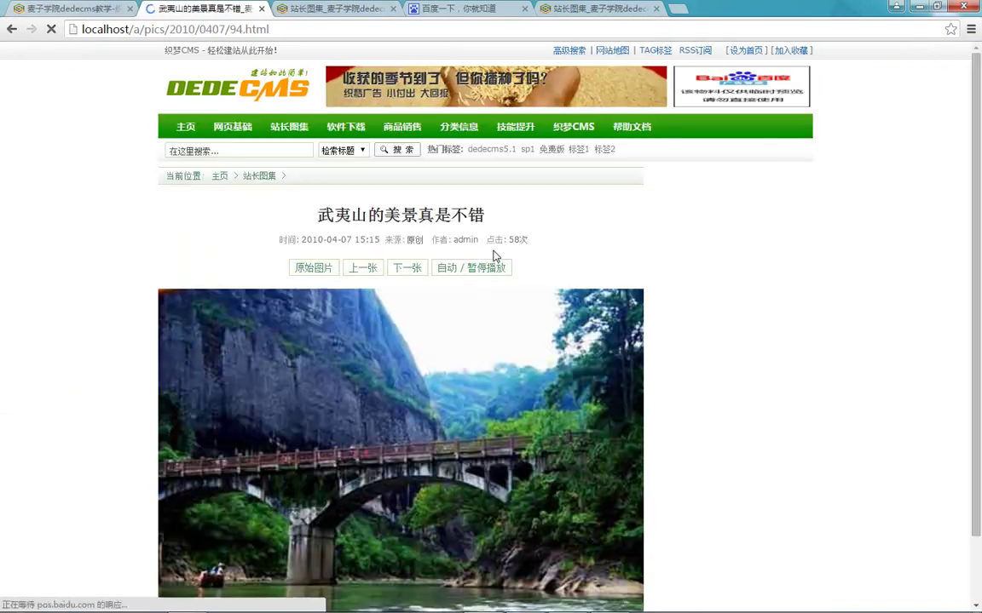
click(8, 30)
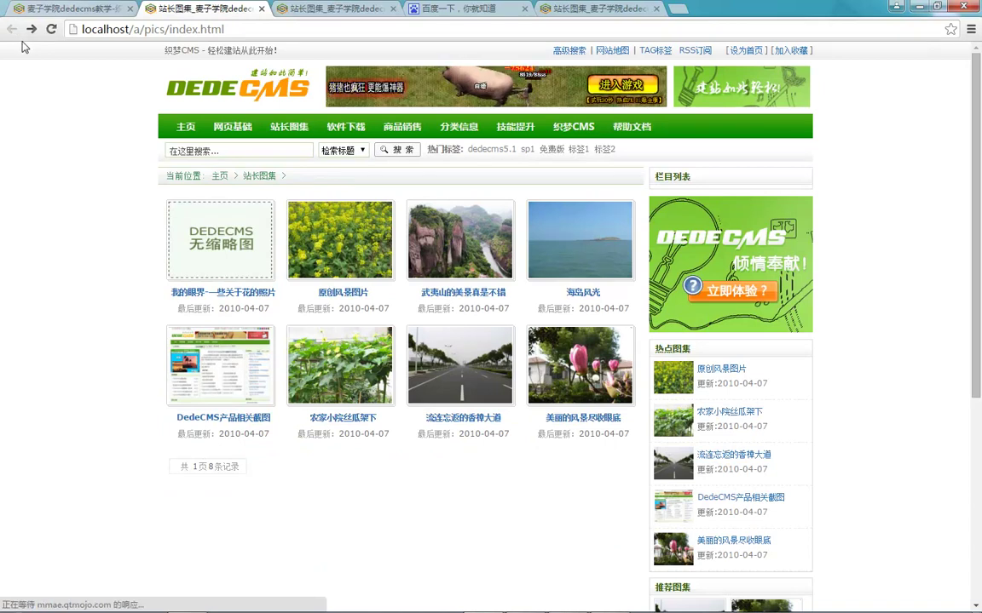
click(79, 7)
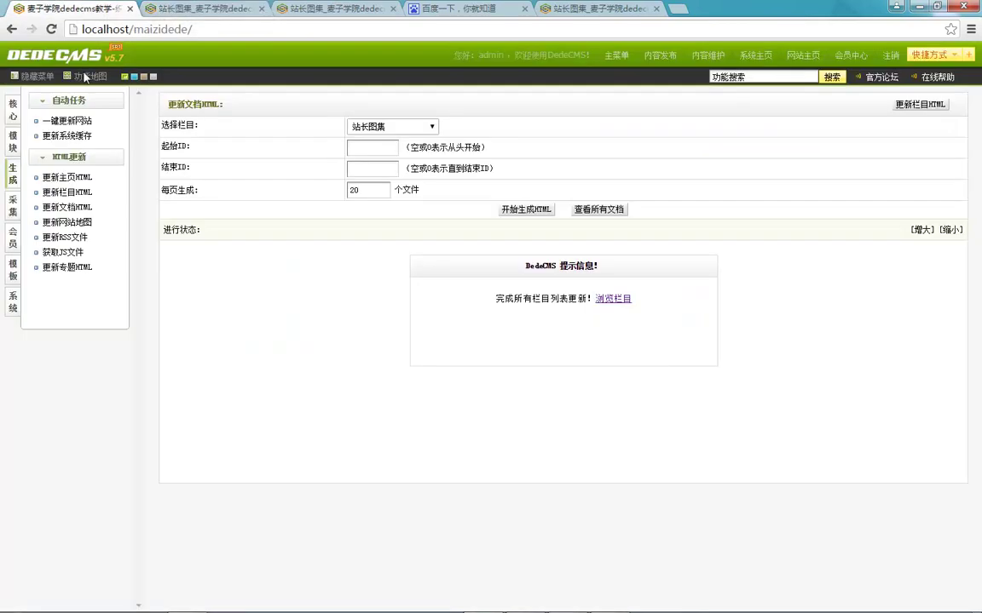
click(14, 108)
click(53, 121)
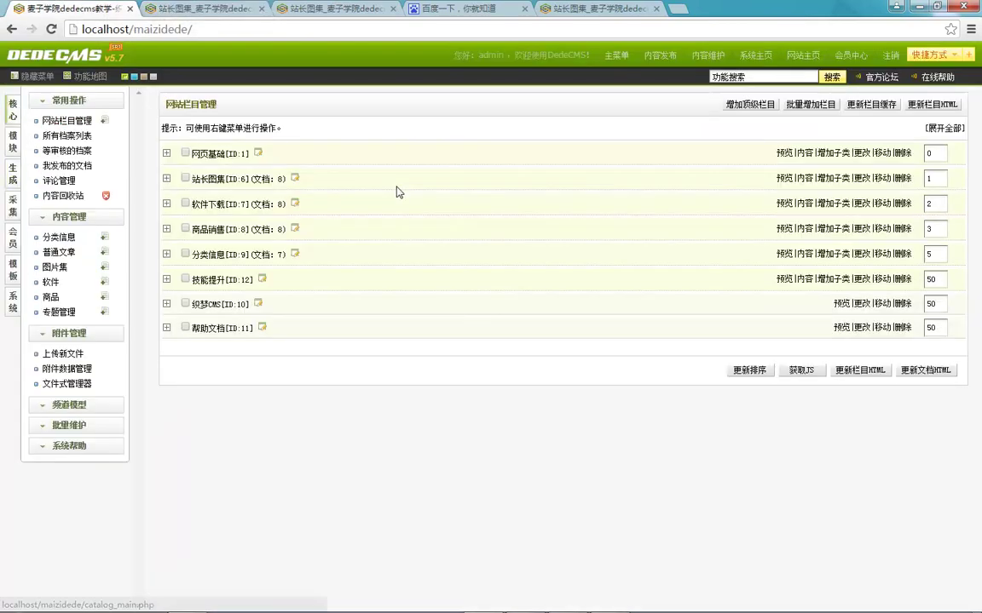
Open the Dreamweaver column's 栏目内容 editor under 网页基础 and copy the 说明 text.
click(166, 155)
click(861, 230)
click(244, 129)
click(309, 130)
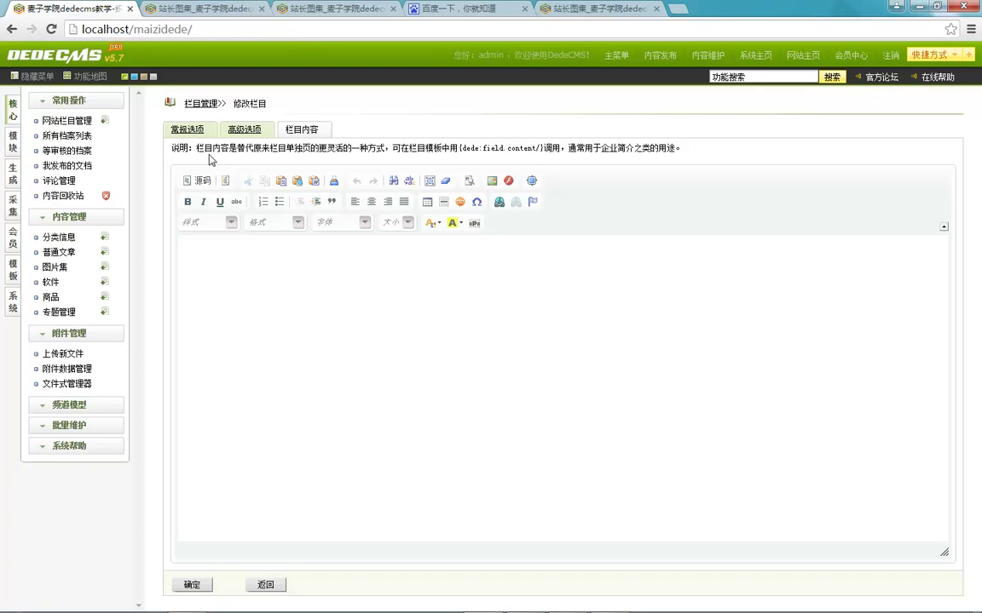
drag(196, 148, 688, 146)
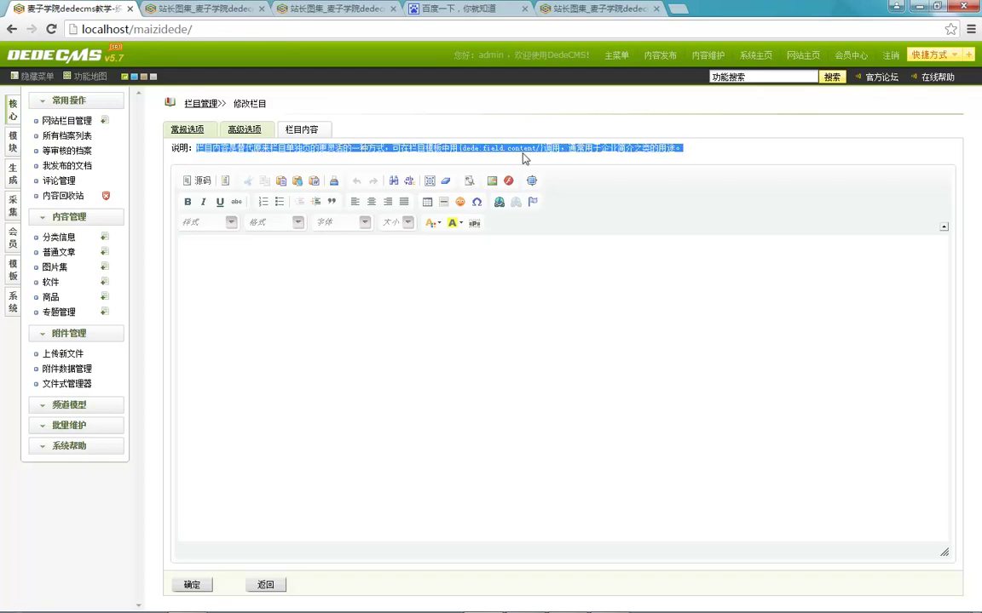
right_click(323, 147)
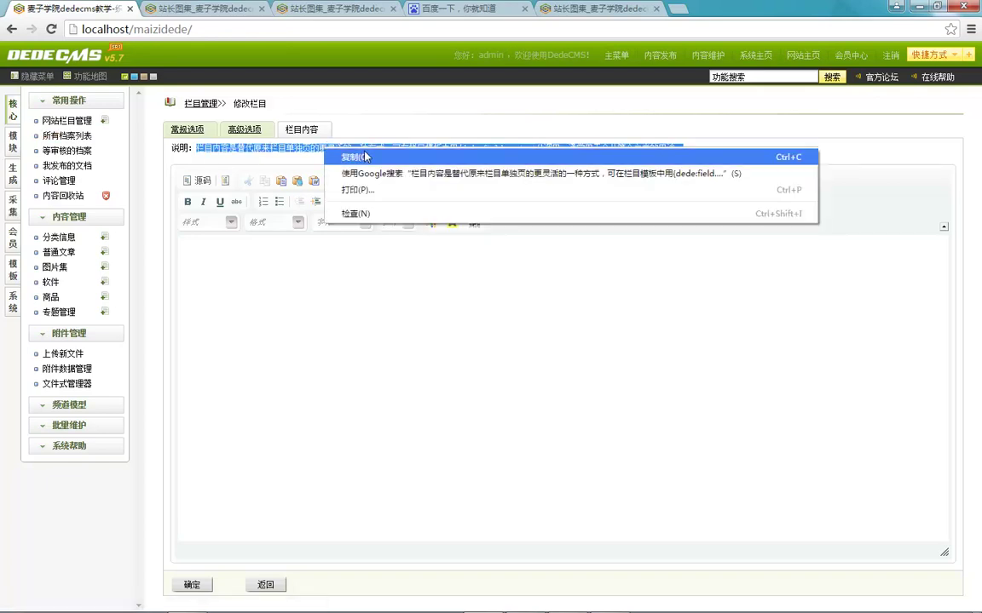
click(337, 153)
Paste the description five times into the Dreamweaver column content and save the column.
click(356, 355)
right_click(356, 355)
click(379, 358)
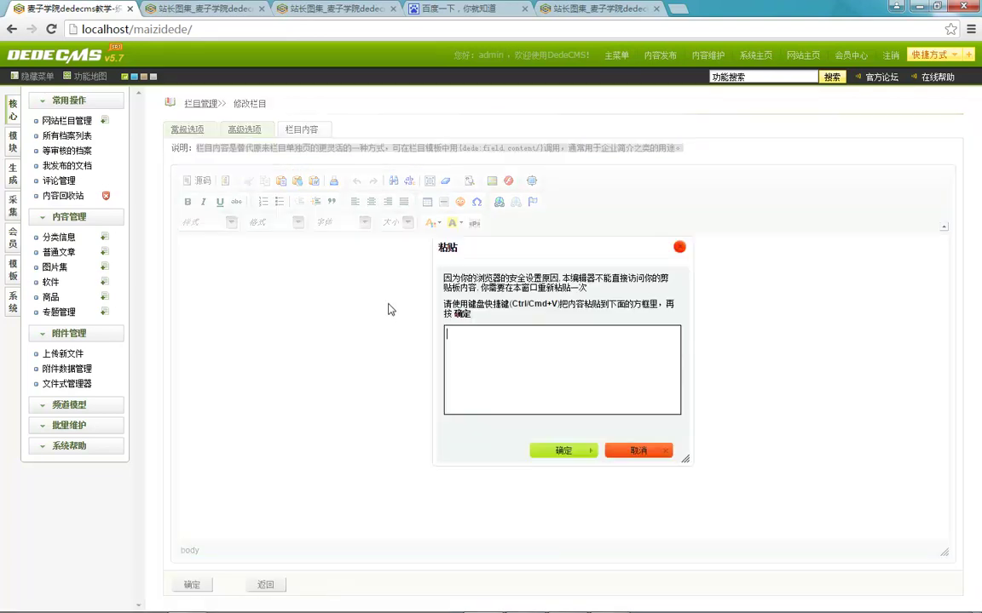
key(ctrl+v)
click(563, 450)
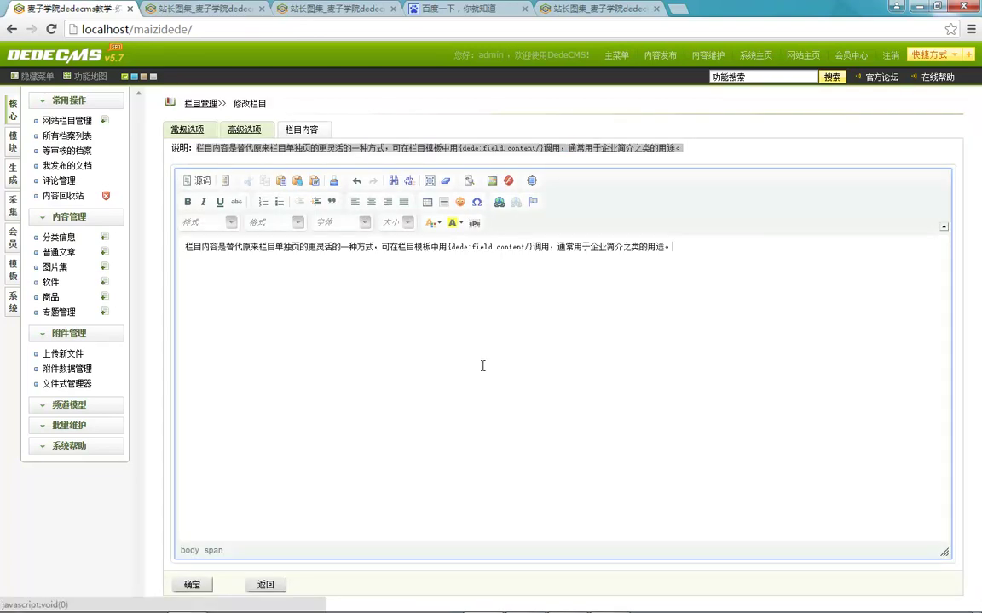
key(ctrl+v)
key(ctrl+v)
key(ctrl+v)
key(ctrl+v)
key(ctrl+v)
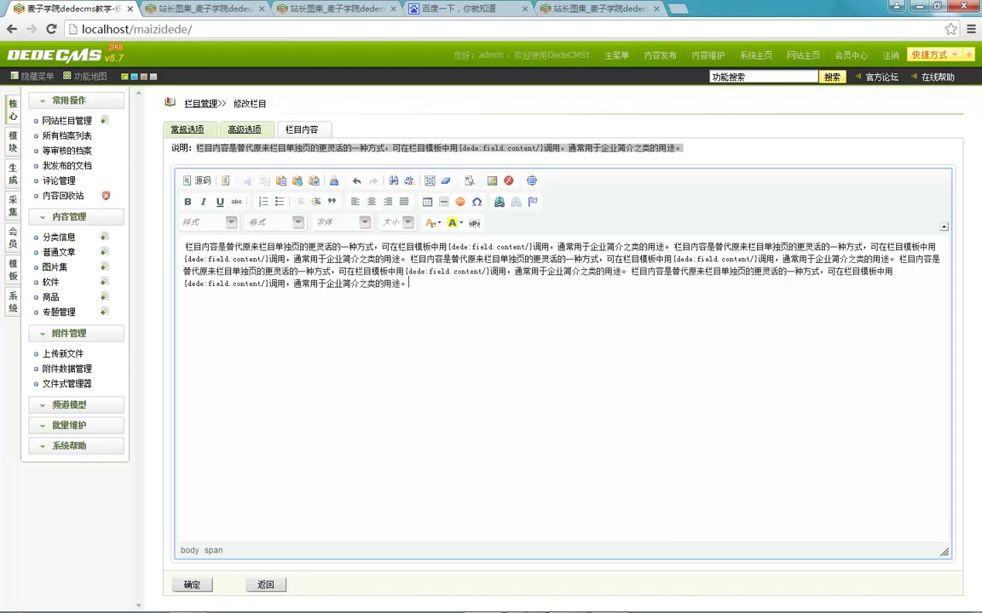
click(192, 584)
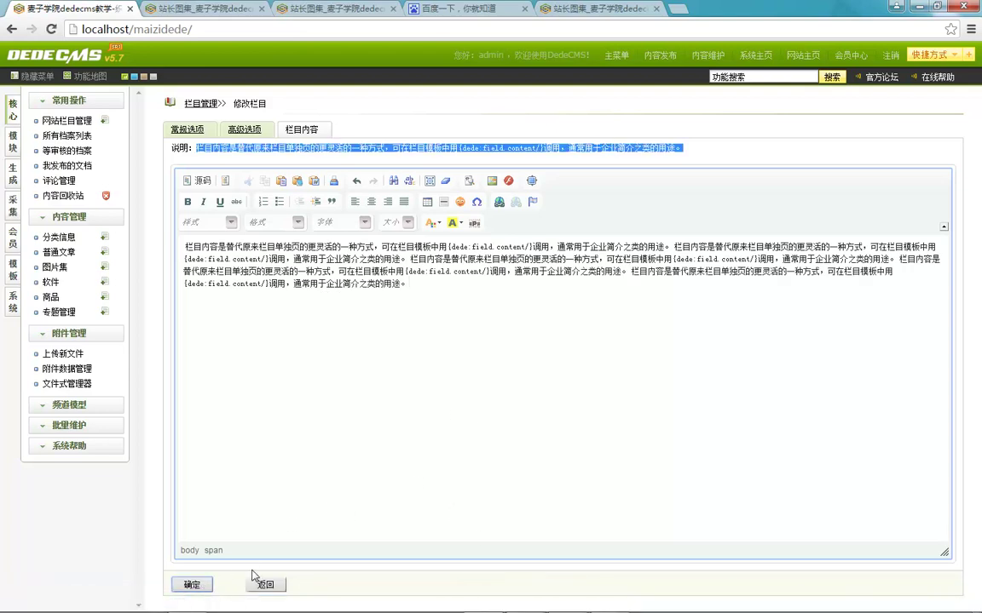
click(542, 158)
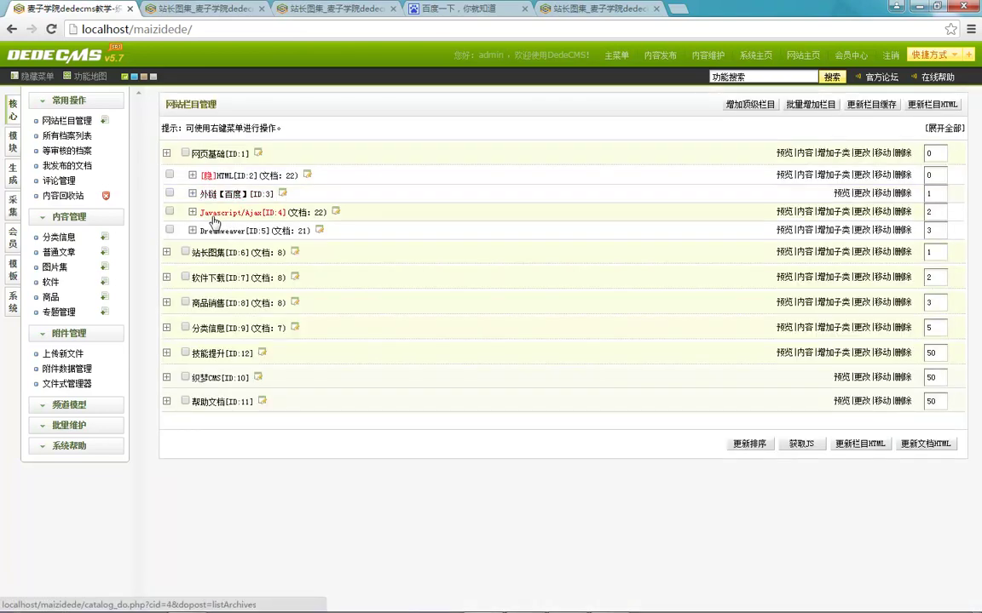
Review the Dreamweaver column's content, then regenerate the HTML for all columns.
click(860, 230)
click(244, 129)
click(301, 129)
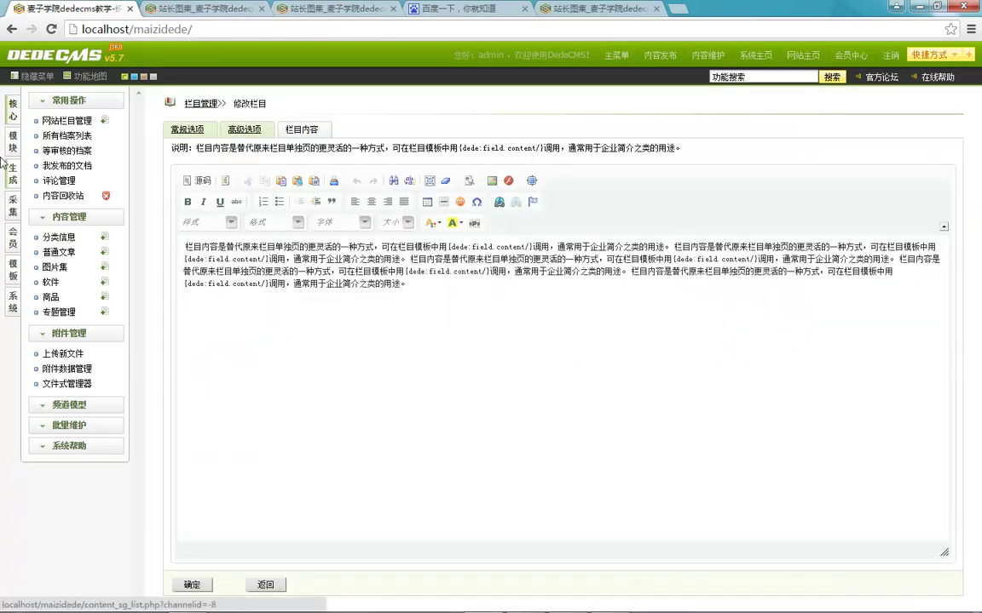
click(12, 174)
click(66, 192)
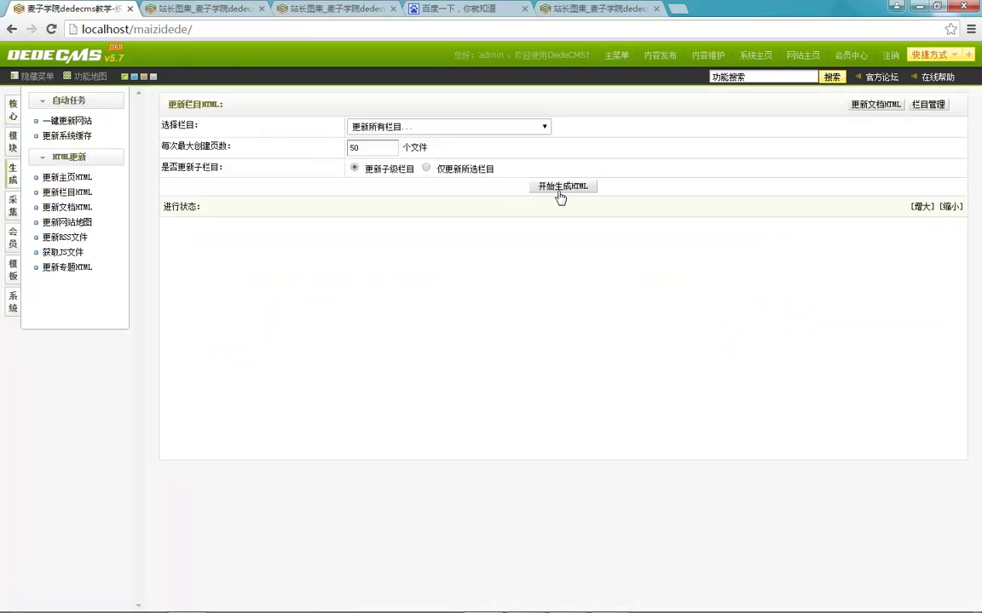
click(559, 189)
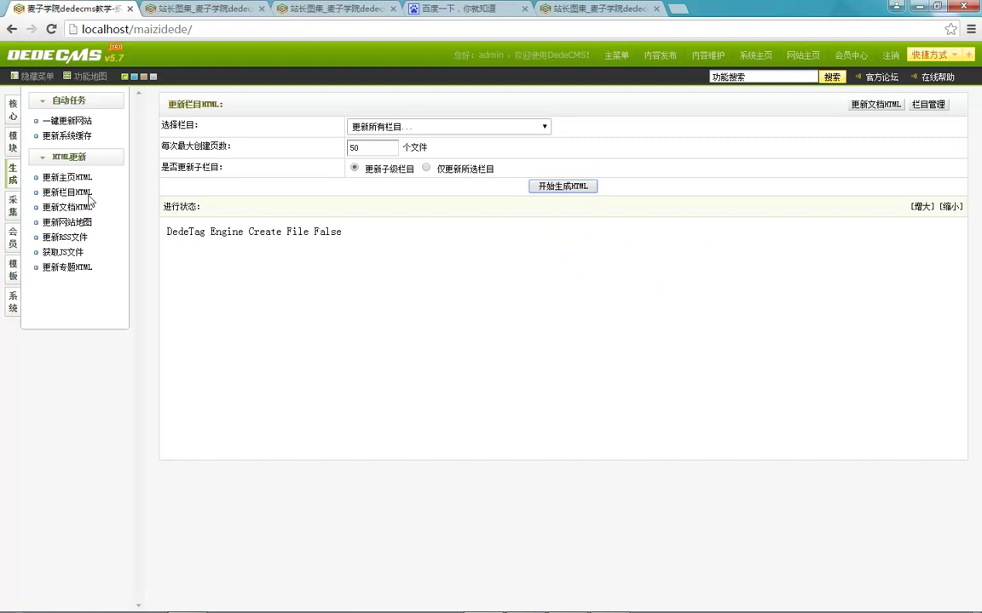
Preview the site's gallery and 网页基础 pages, then reopen the Dreamweaver column's settings.
click(202, 9)
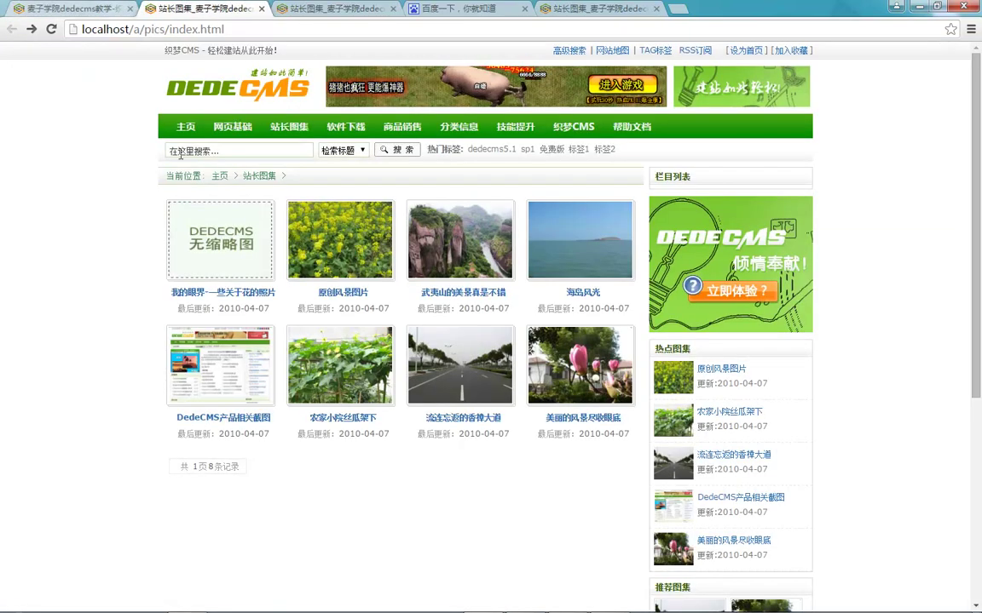
click(227, 132)
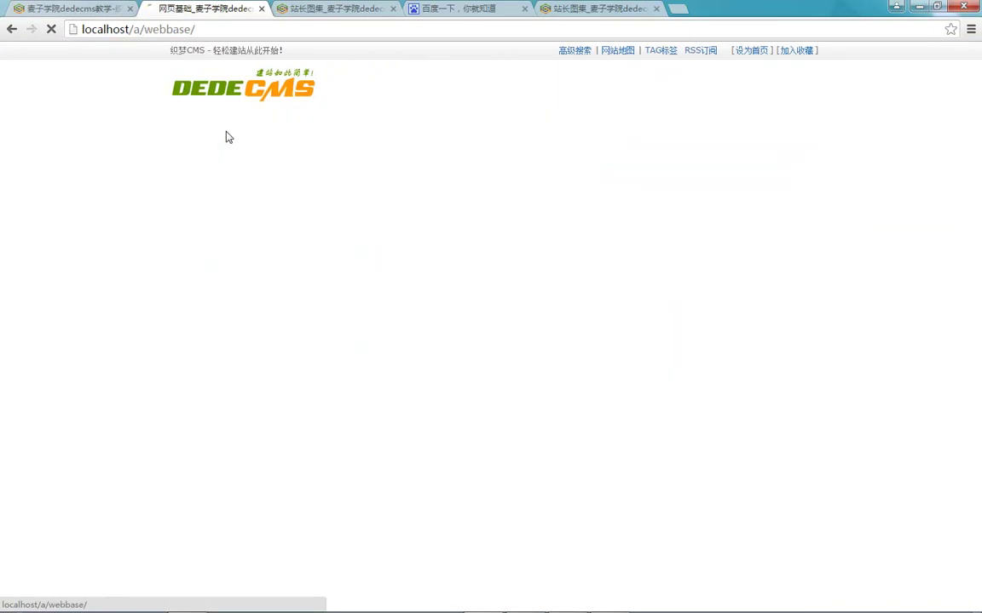
scroll(250, 153, down, 5)
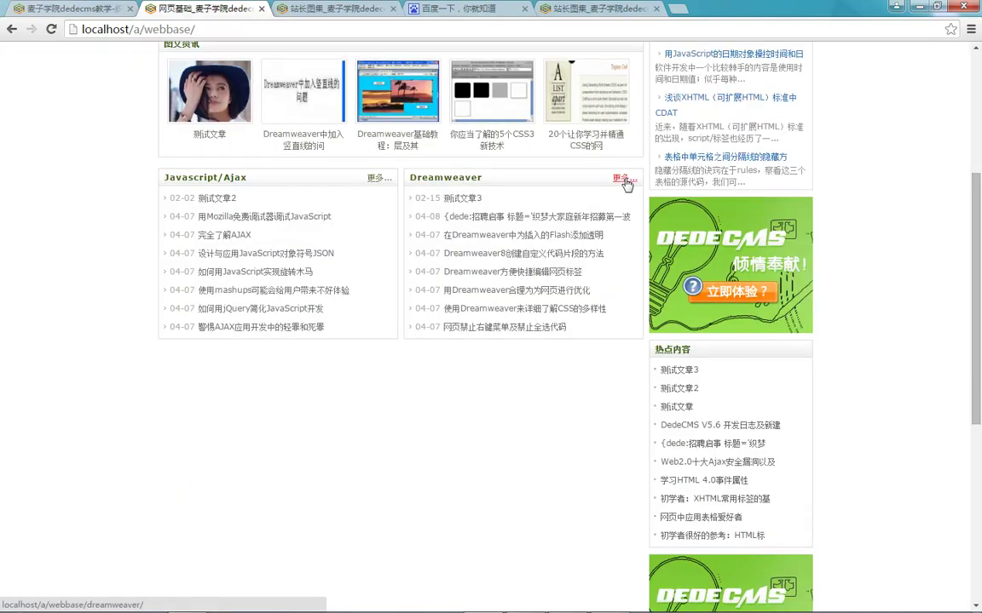
click(65, 9)
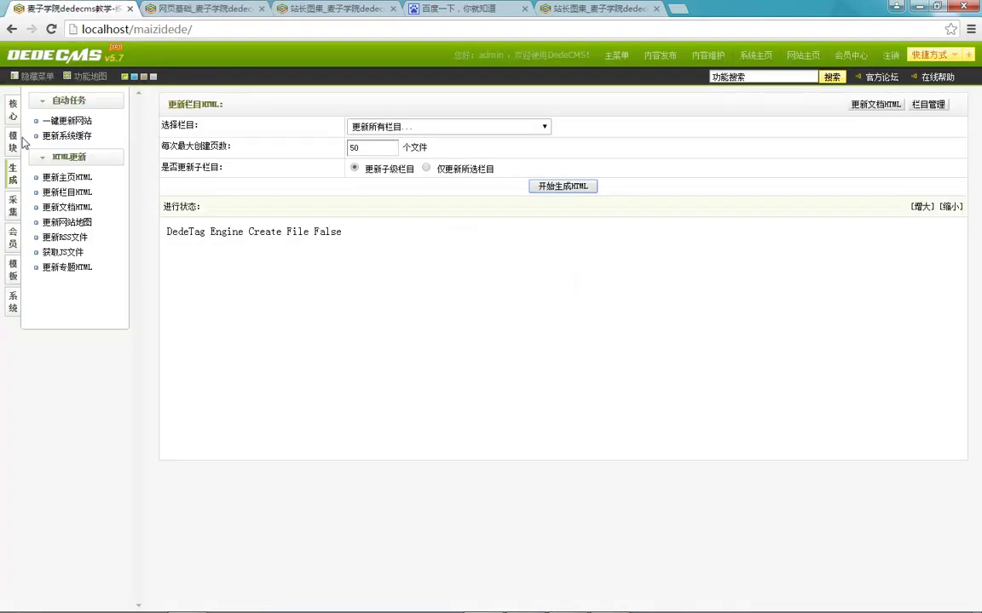
click(12, 110)
click(66, 120)
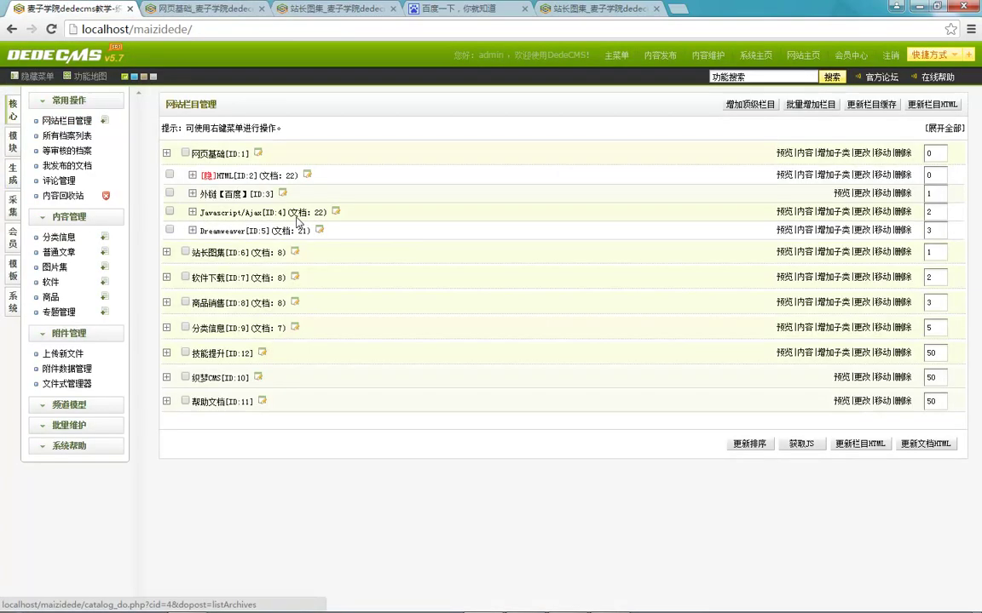
click(861, 229)
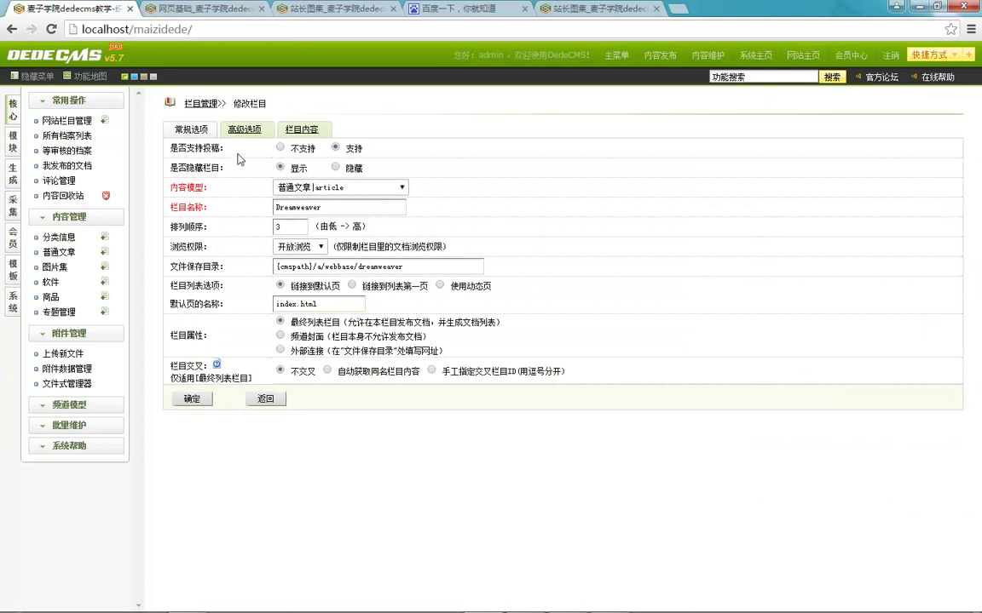
Open the Dreamweaver front-end list page via 更多..., then return to the column's 栏目内容 text.
click(300, 128)
click(204, 9)
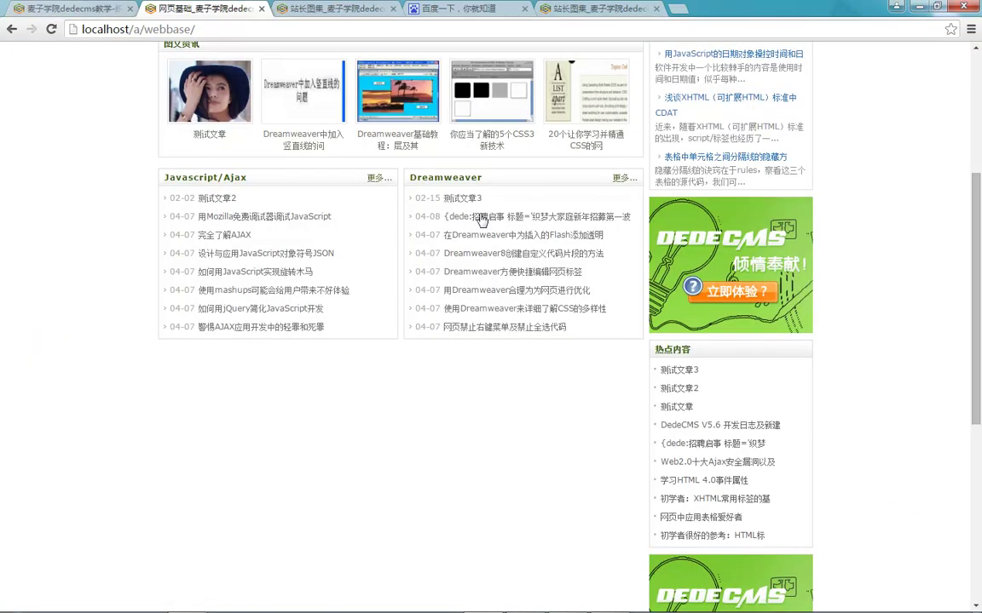
scroll(594, 314, up, 2)
click(619, 317)
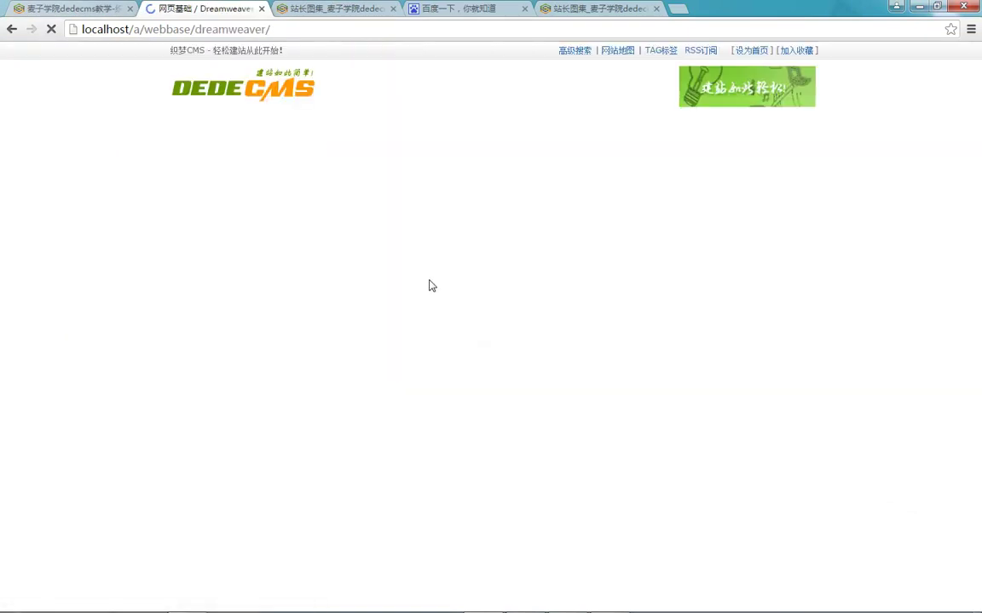
scroll(431, 286, down, 7)
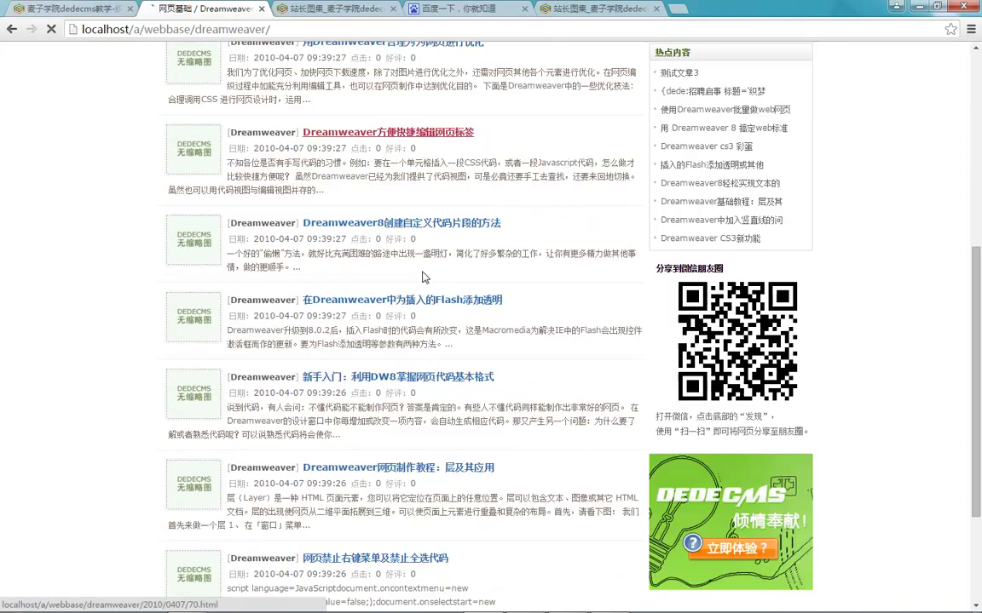
scroll(434, 256, up, 8)
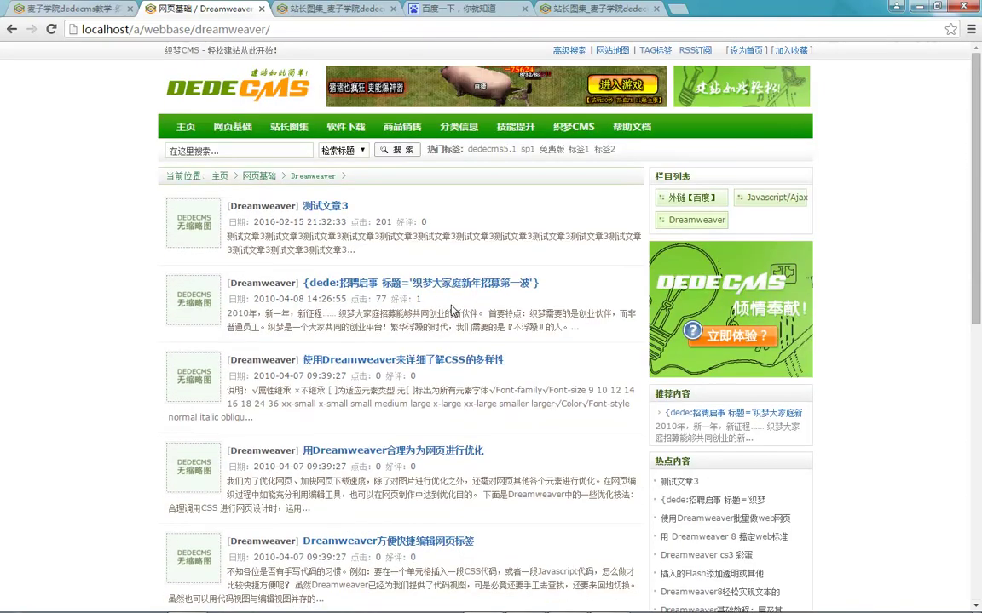
click(70, 8)
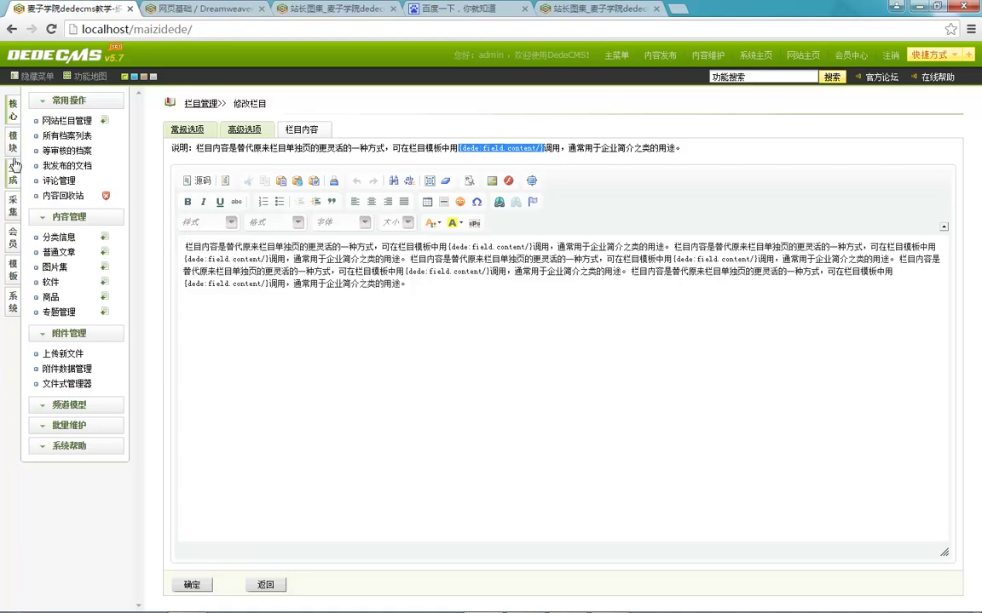
Open 默认模板管理 and scroll down to list_article.htm, the 默认文章列表模板.
click(11, 303)
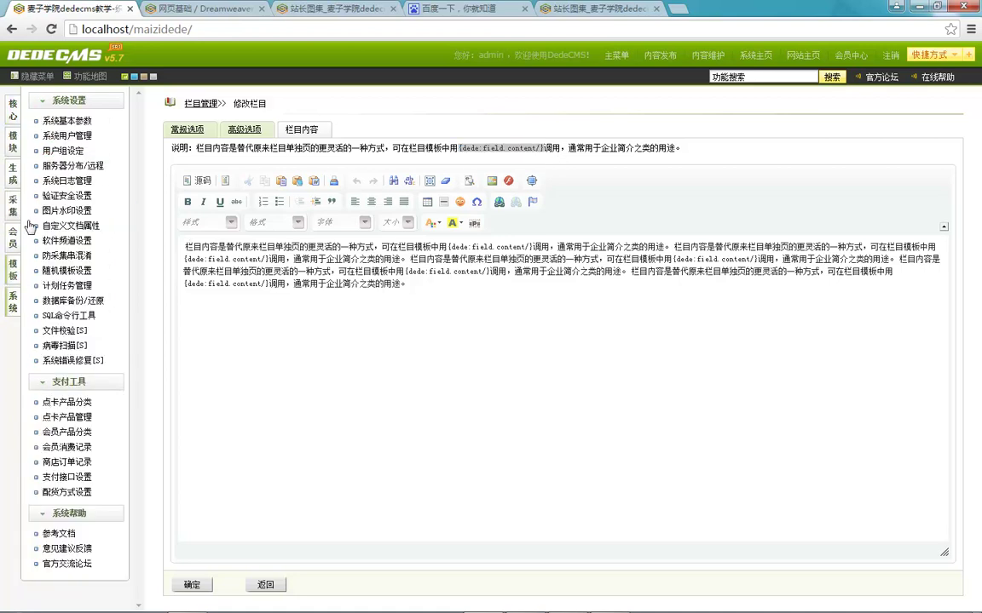
click(73, 125)
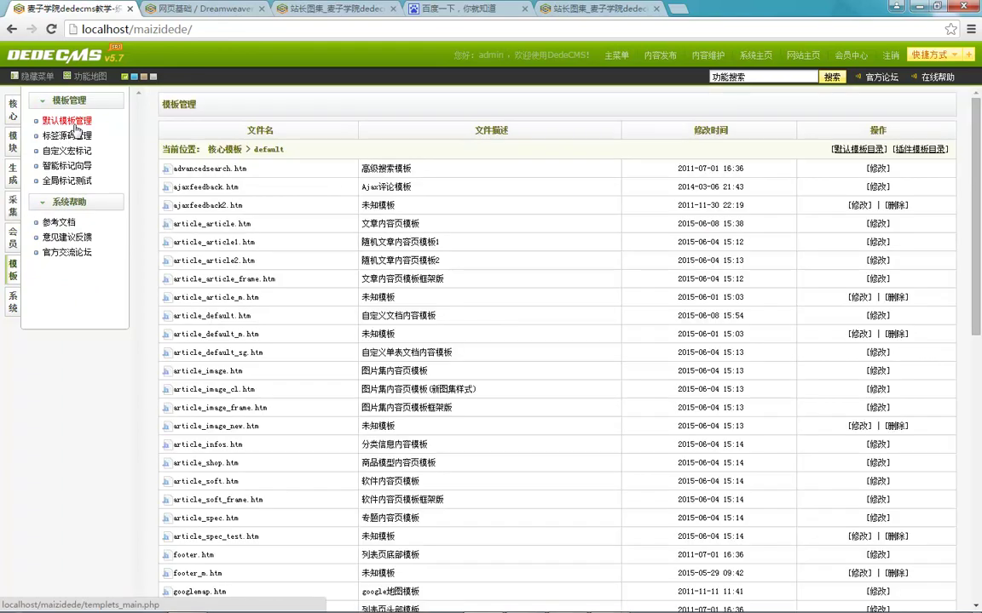
click(179, 14)
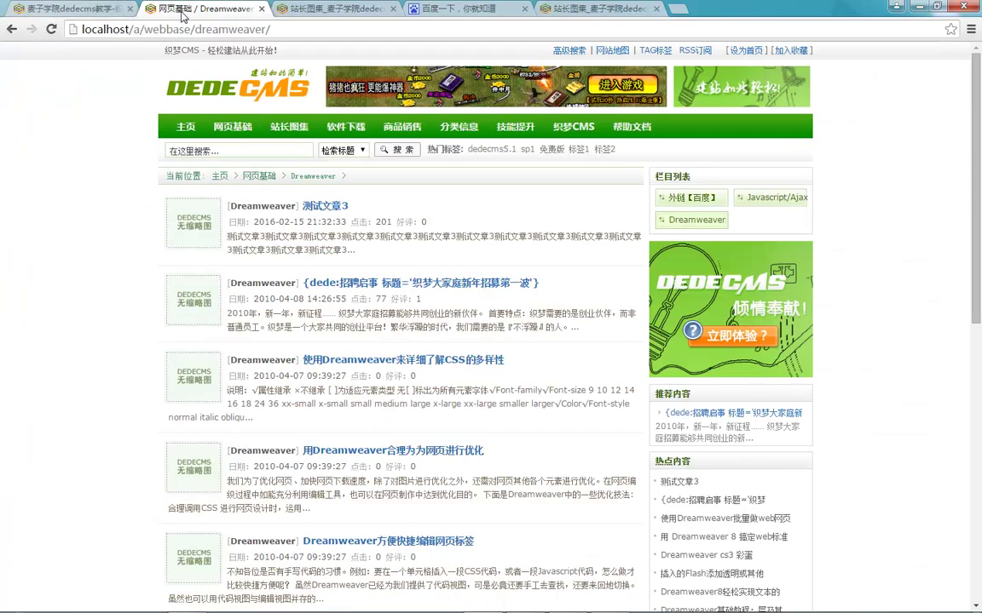
click(68, 9)
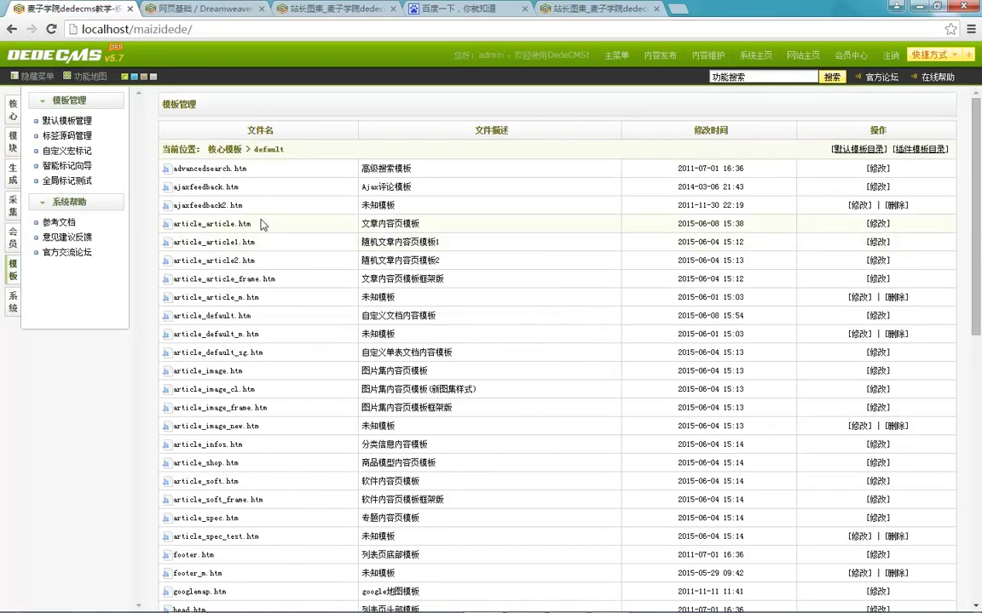
drag(284, 213, 274, 273)
scroll(273, 273, down, 4)
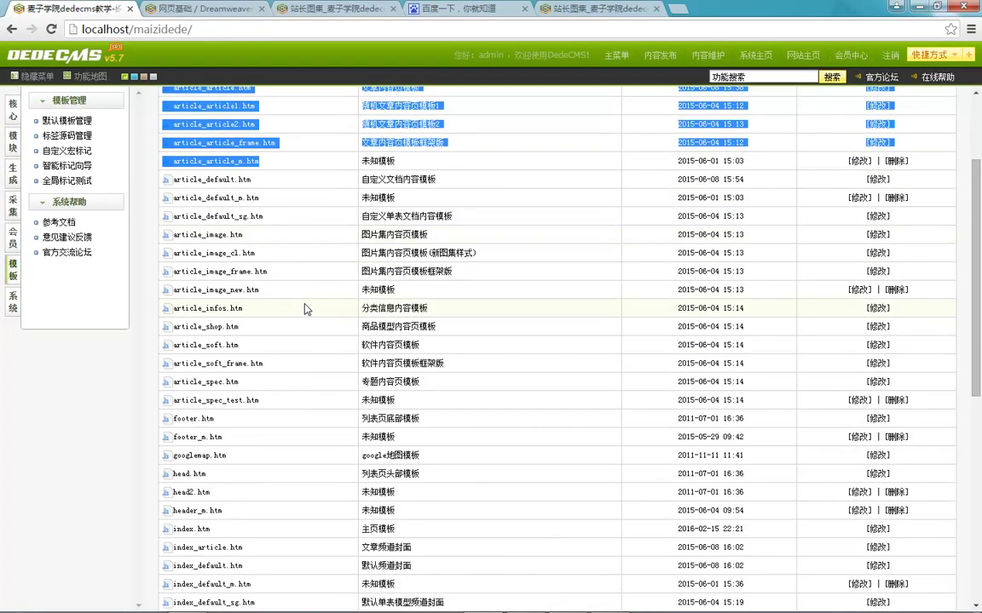
scroll(308, 310, down, 3)
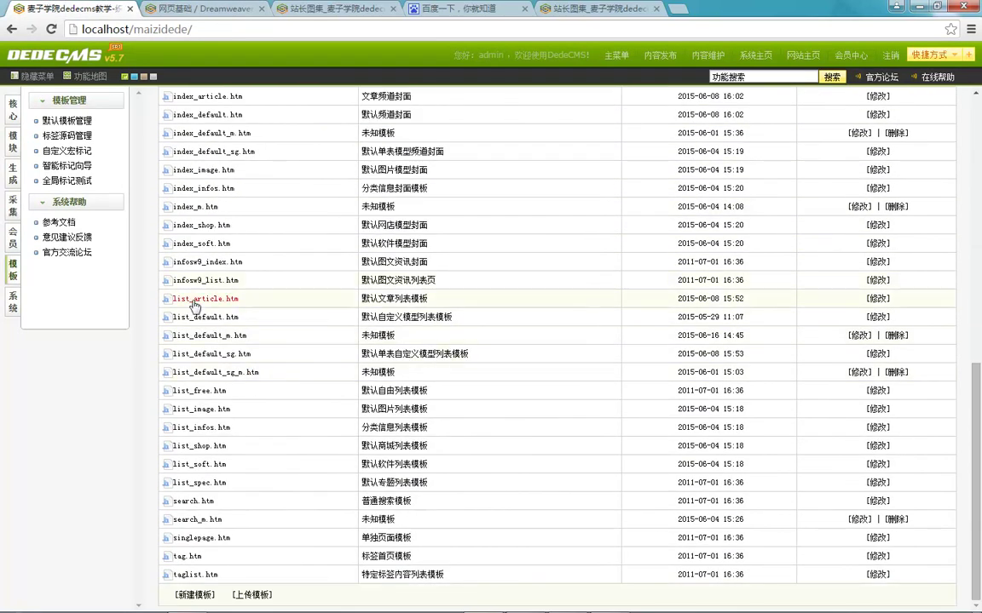
drag(359, 299, 436, 301)
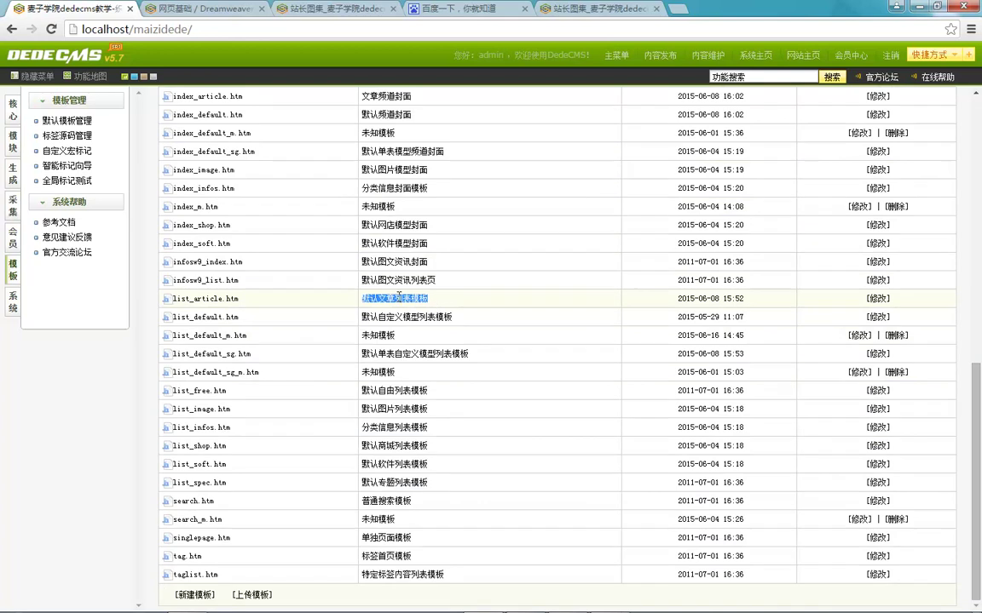
Insert {dede:field.content/} on a new line after <!-- /place --> in list_article.htm and save.
click(877, 298)
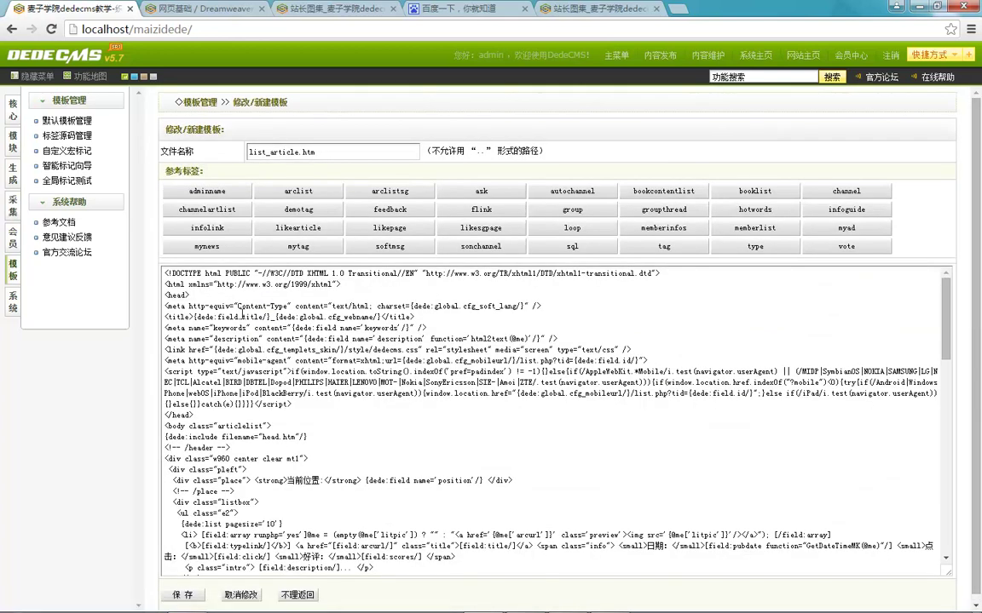
scroll(262, 345, down, 3)
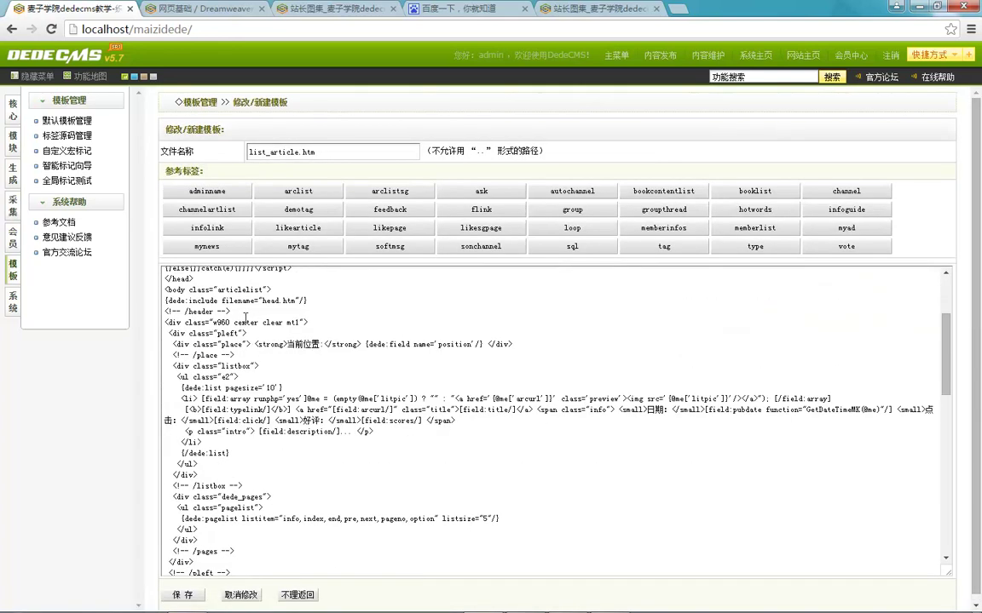
click(251, 344)
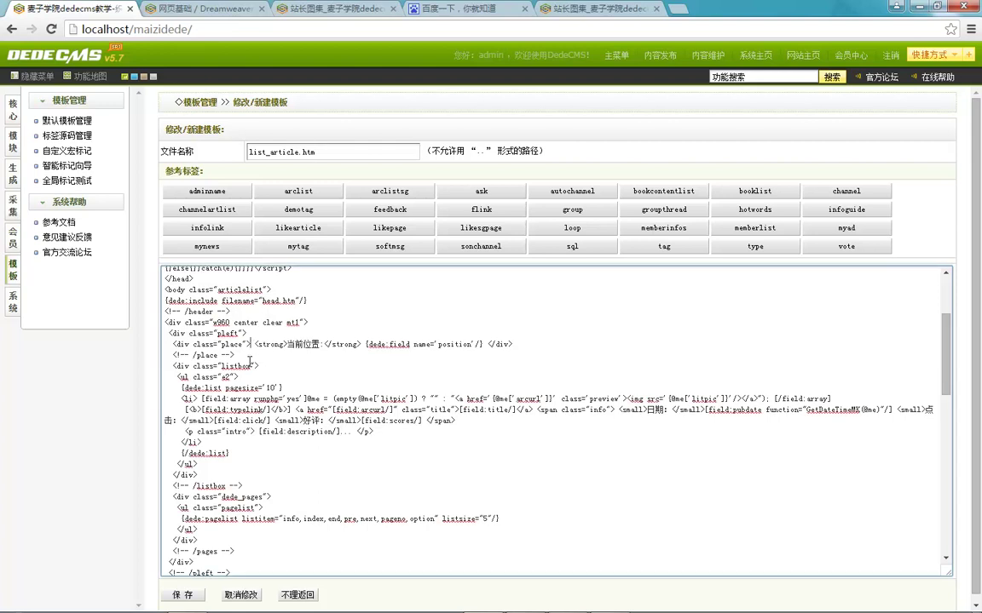
click(159, 11)
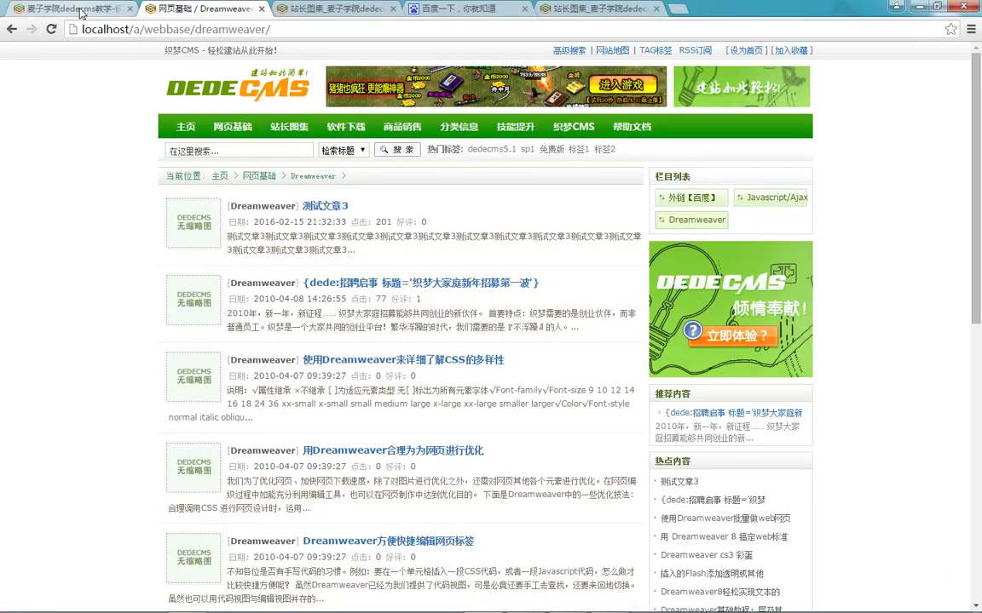
key(ctrl+shift+Tab)
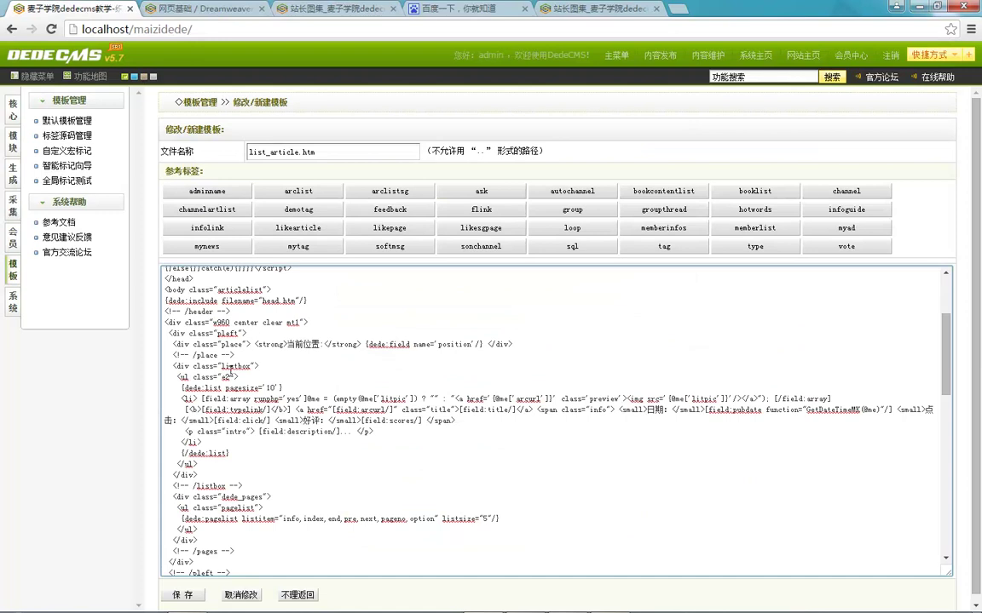
key(Return)
text({dede:field.content/})
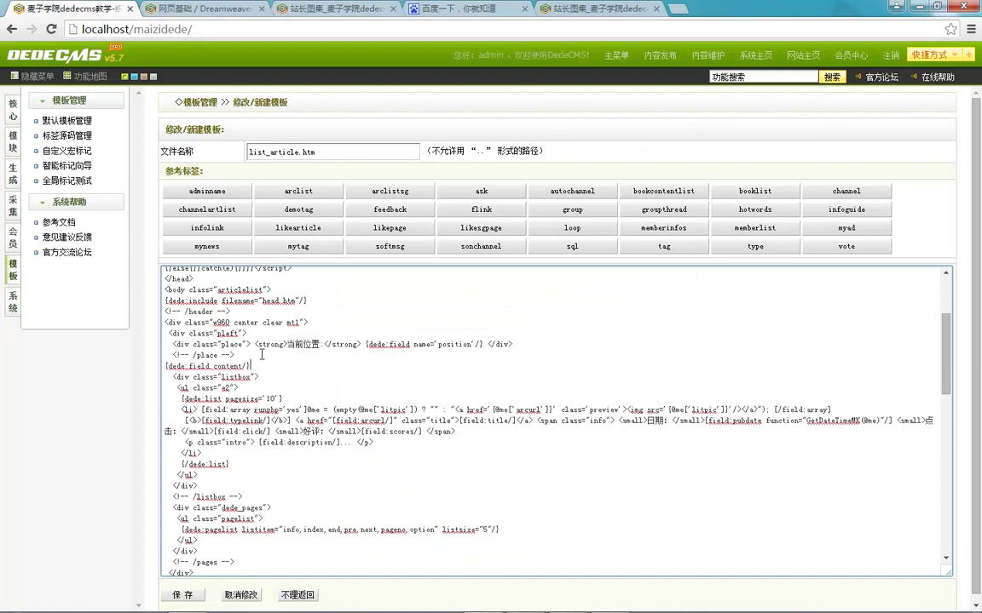
key(Return)
scroll(158, 376, down, 1)
click(192, 591)
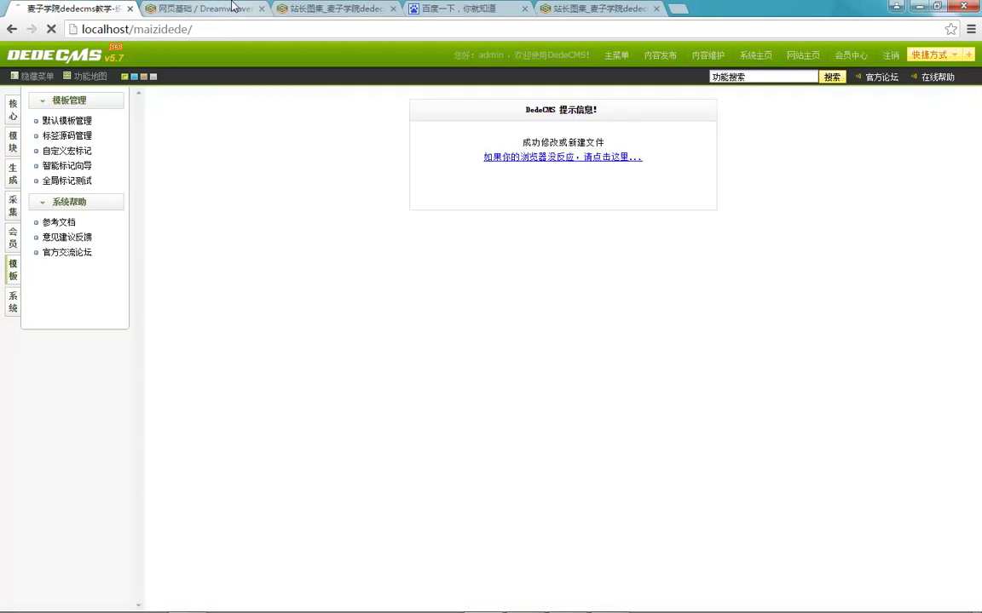
Reload the Dreamweaver list page, then regenerate HTML for all columns via 更新栏目HTML.
click(233, 6)
key(F5)
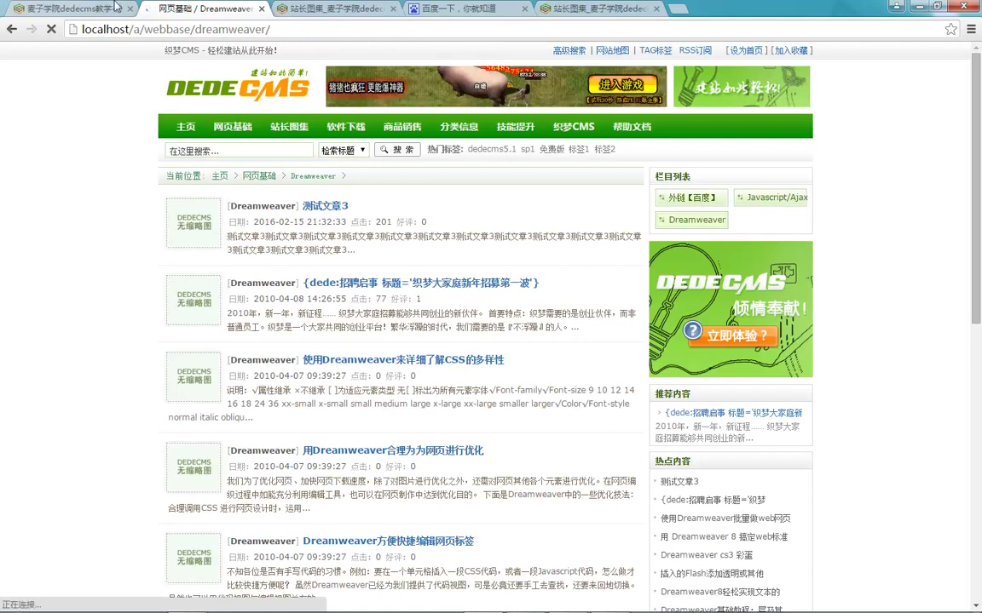
click(71, 12)
click(14, 194)
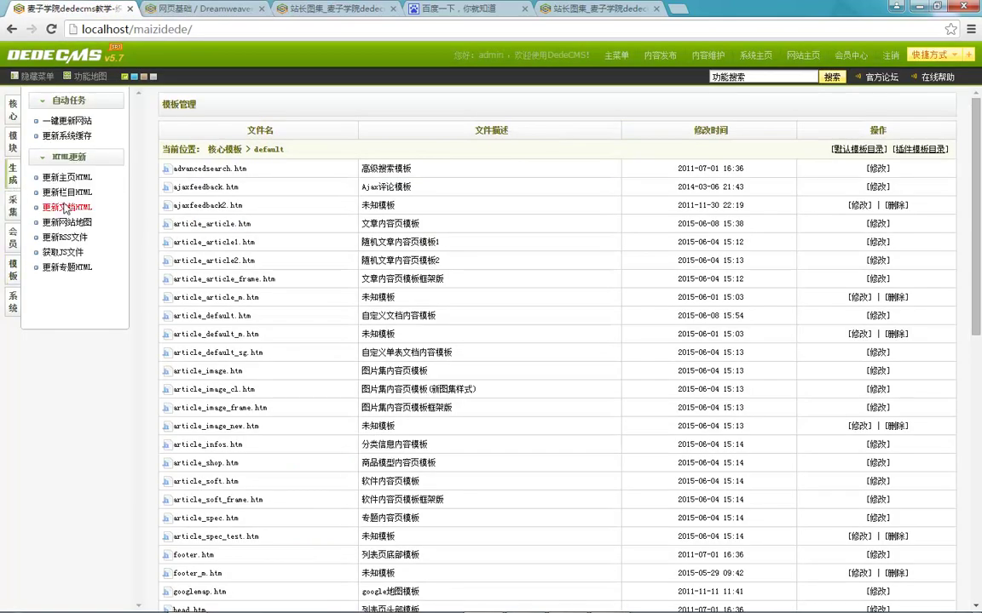
click(65, 192)
click(576, 190)
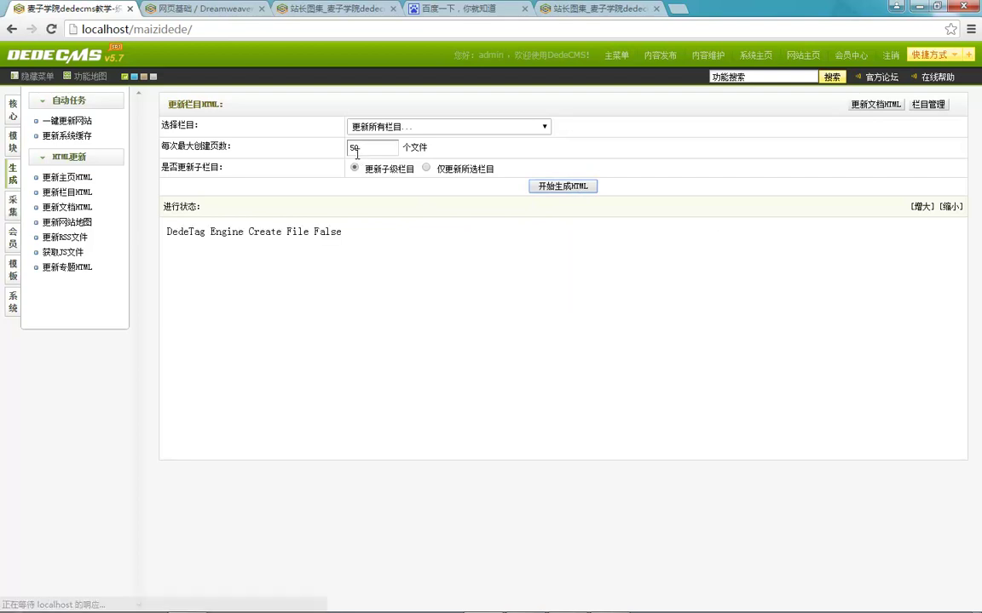
Confirm the Dreamweaver page now shows the column intro text, then return to 网站栏目管理.
key(ctrl+Tab)
key(F5)
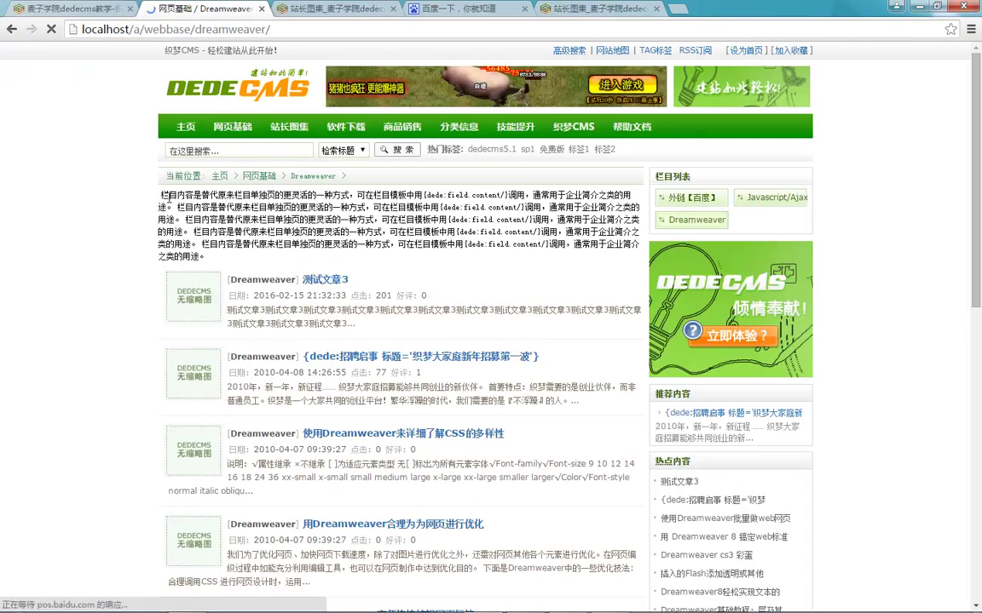
triple_click(159, 194)
click(160, 194)
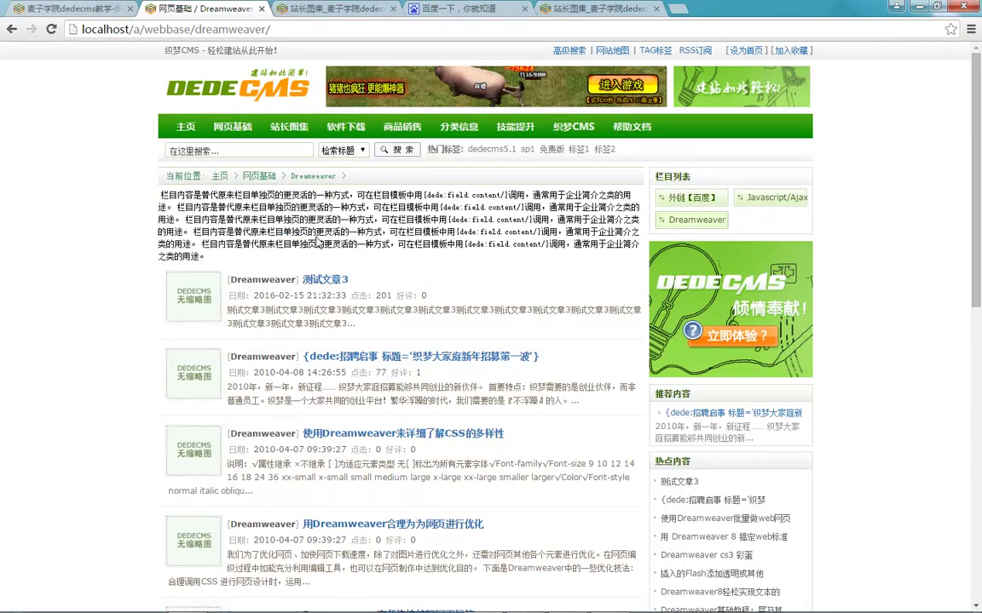
click(106, 9)
click(13, 109)
click(68, 120)
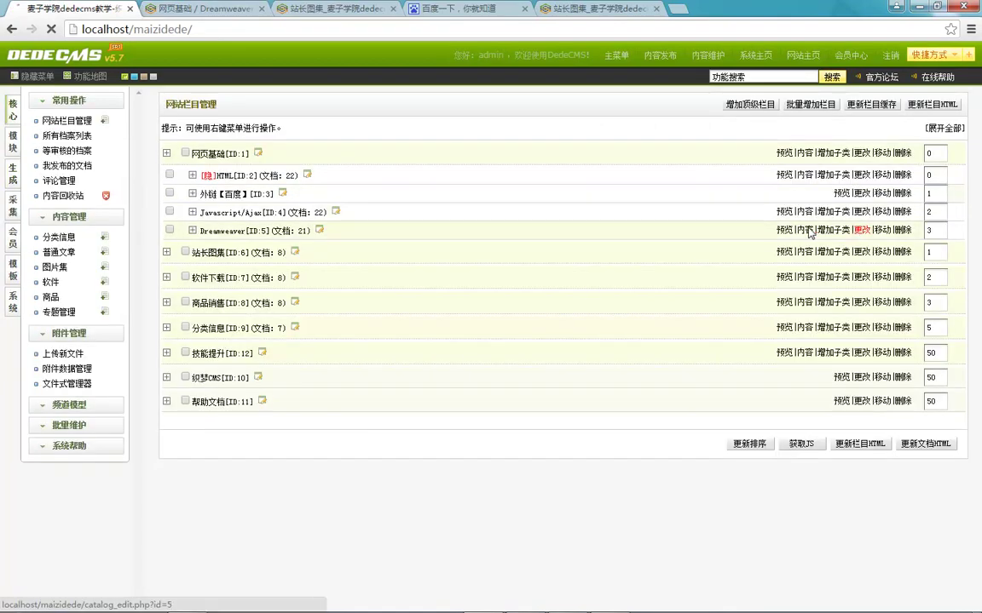
Check the Dreamweaver column's 栏目内容 tab and highlight the field.content tag explanation.
click(860, 230)
click(300, 130)
drag(482, 149, 654, 143)
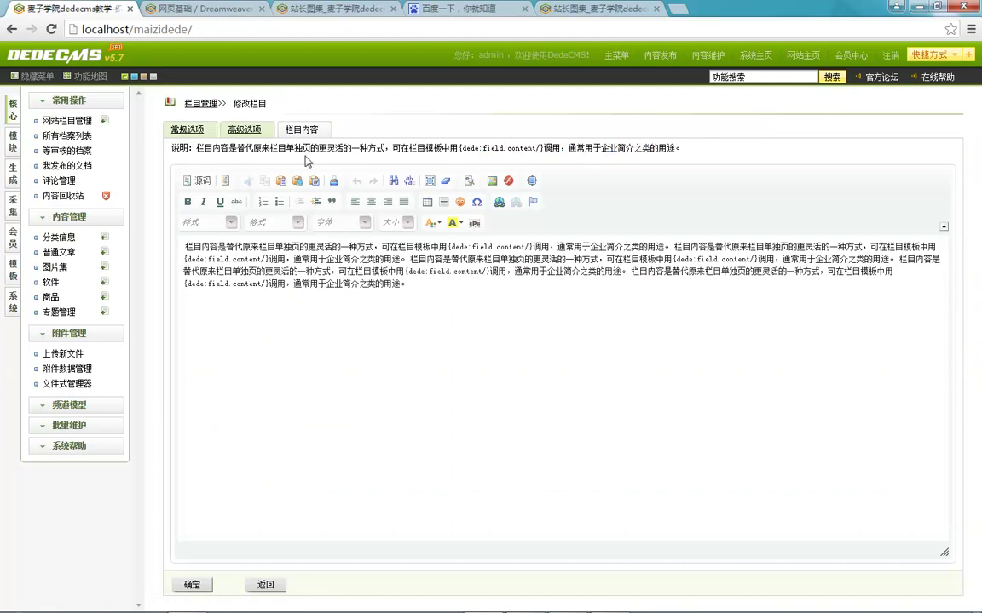
click(65, 121)
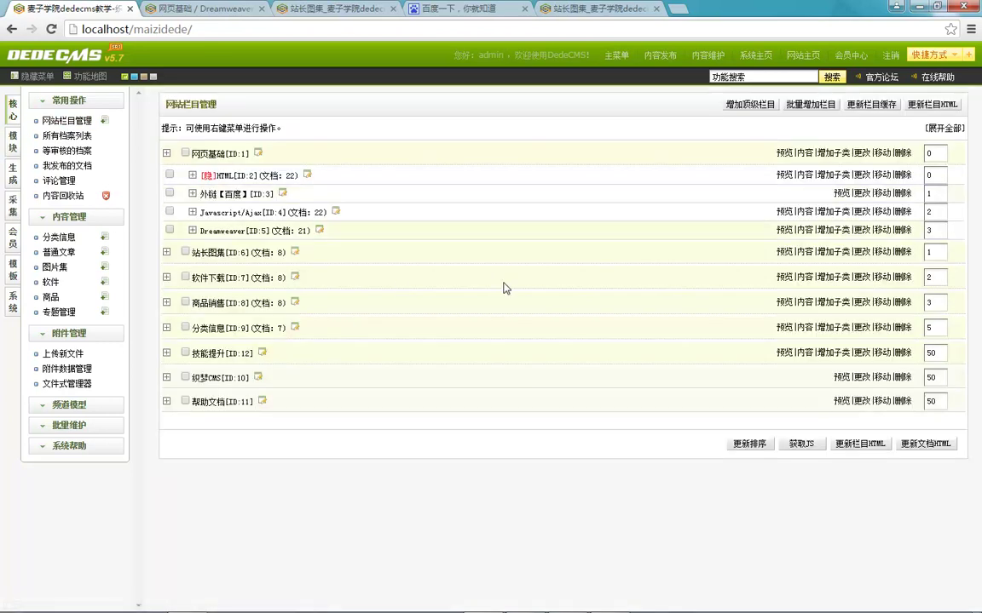
click(167, 400)
Reopen the Dreamweaver column on 高级选项, showing the {style}/list_article.htm list template and an empty domain binding.
click(782, 211)
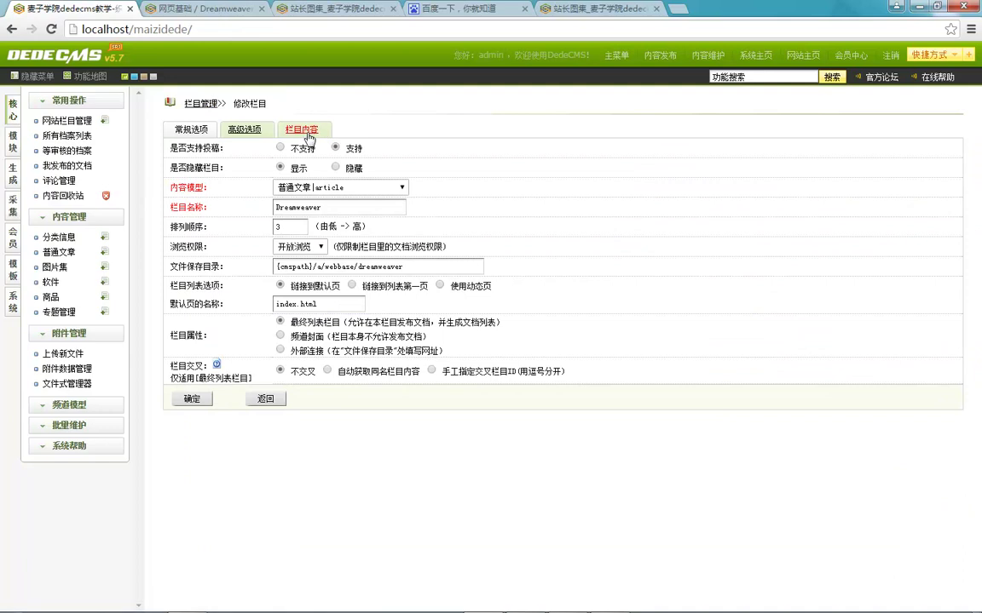
click(294, 129)
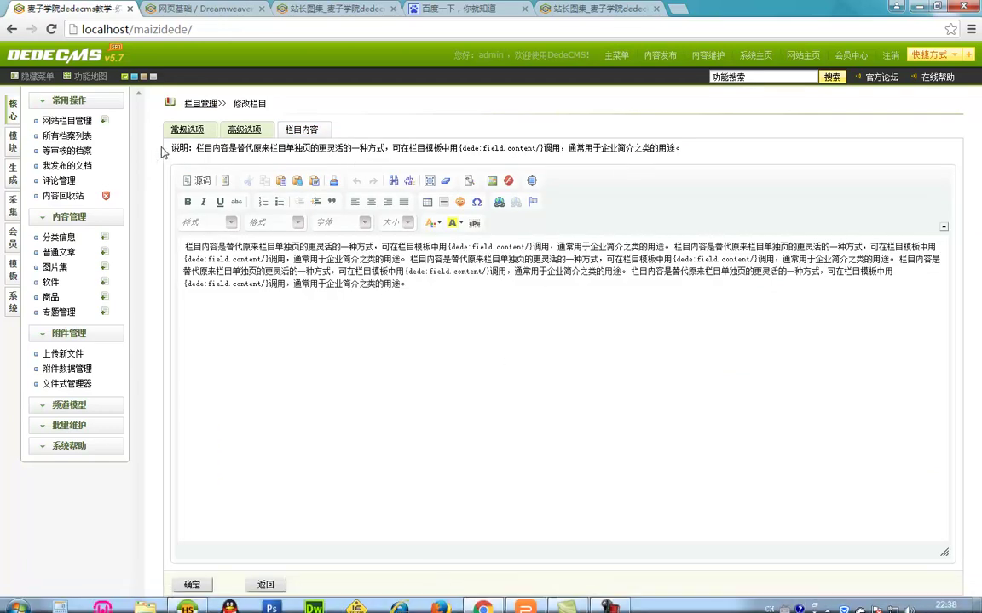
click(68, 121)
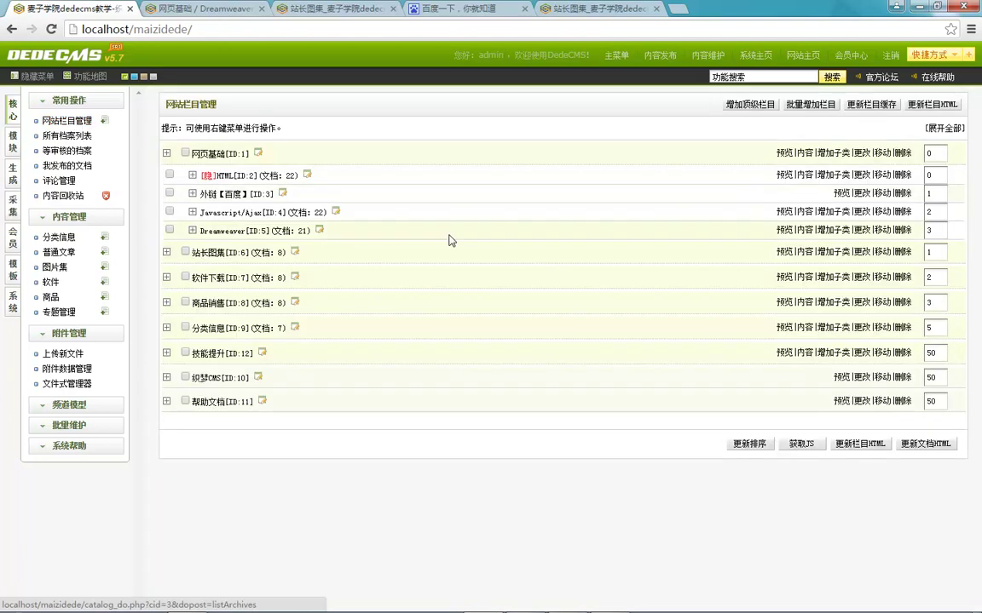
click(862, 230)
click(254, 128)
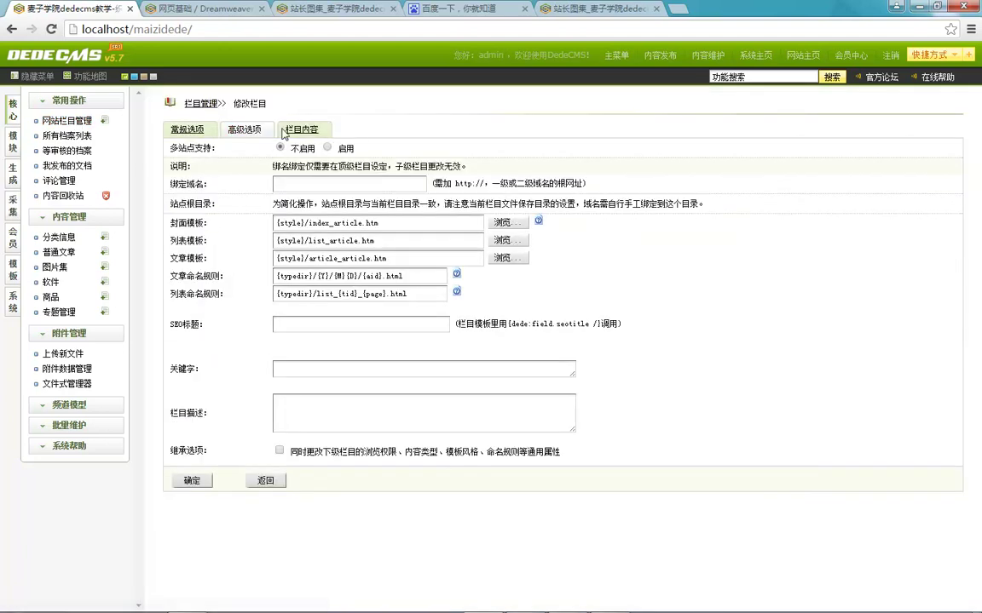
Open the 站长图集 column's 高级选项 with its domain binding settings.
click(75, 120)
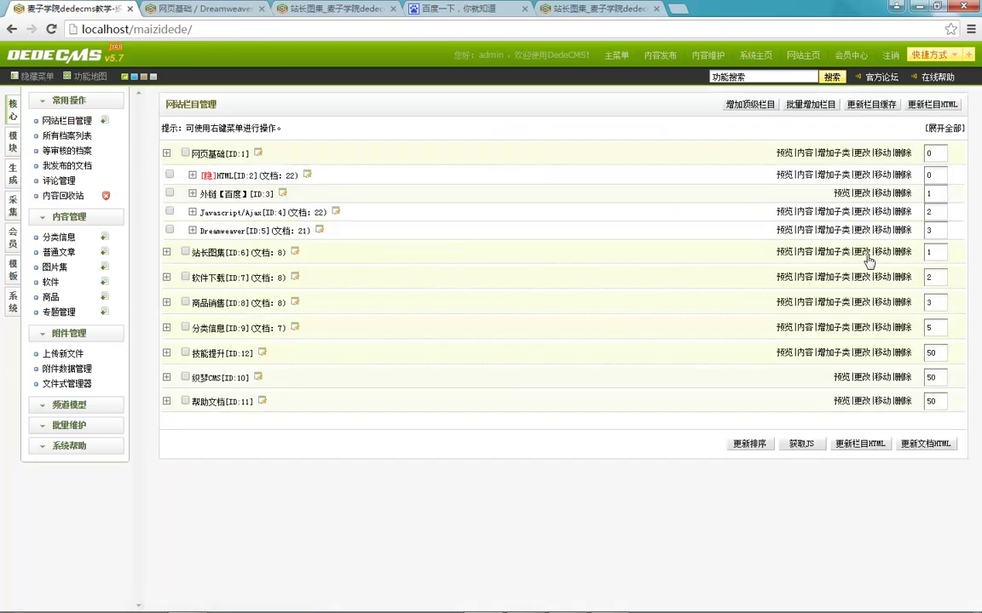
click(862, 253)
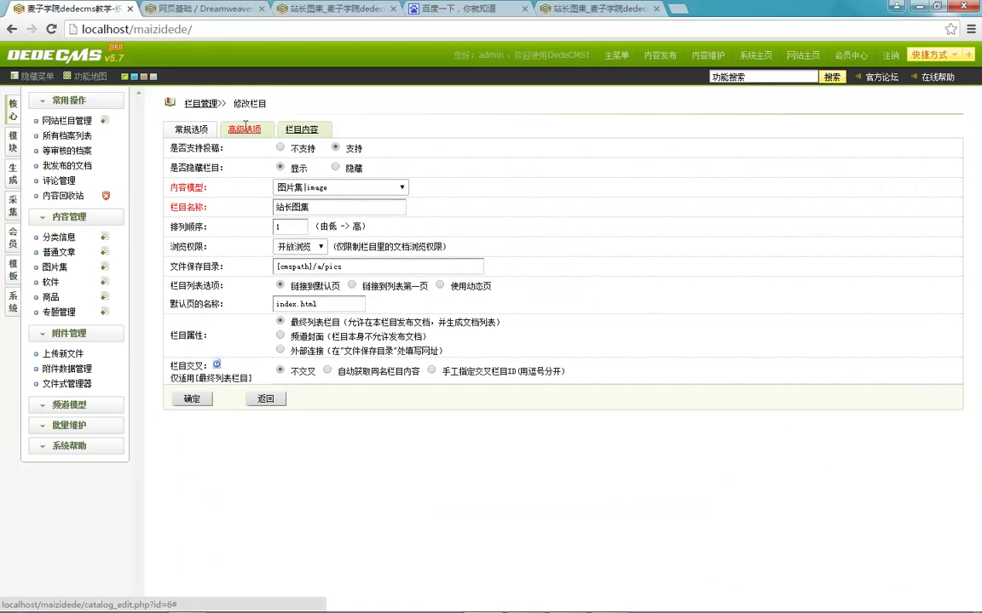
click(245, 131)
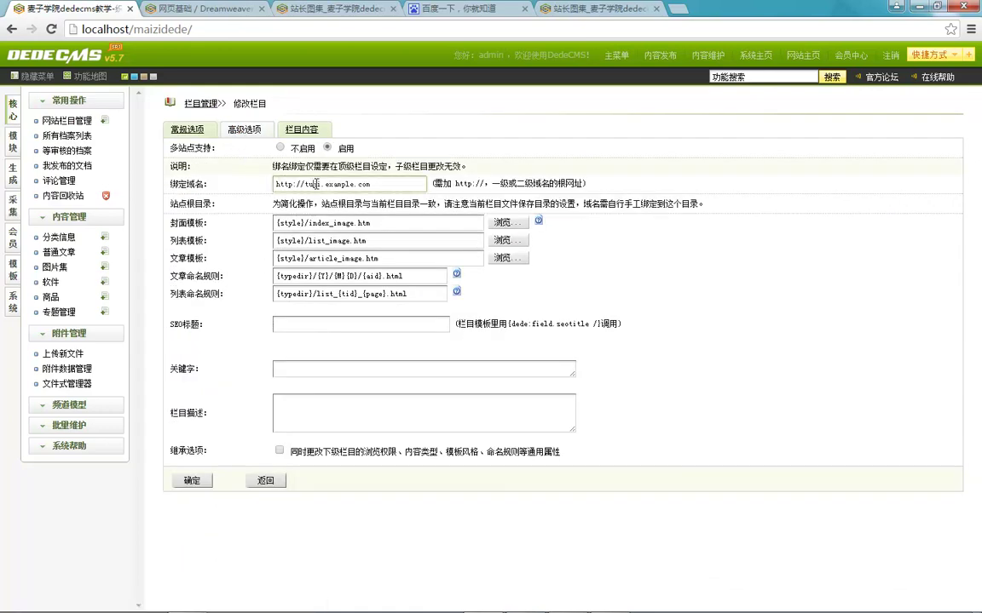
click(380, 184)
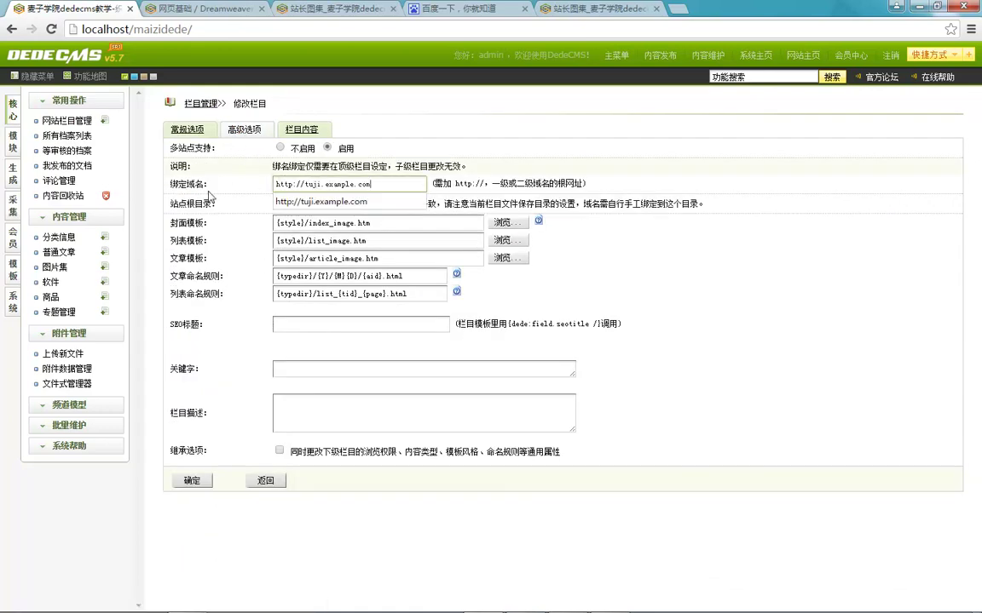
click(227, 206)
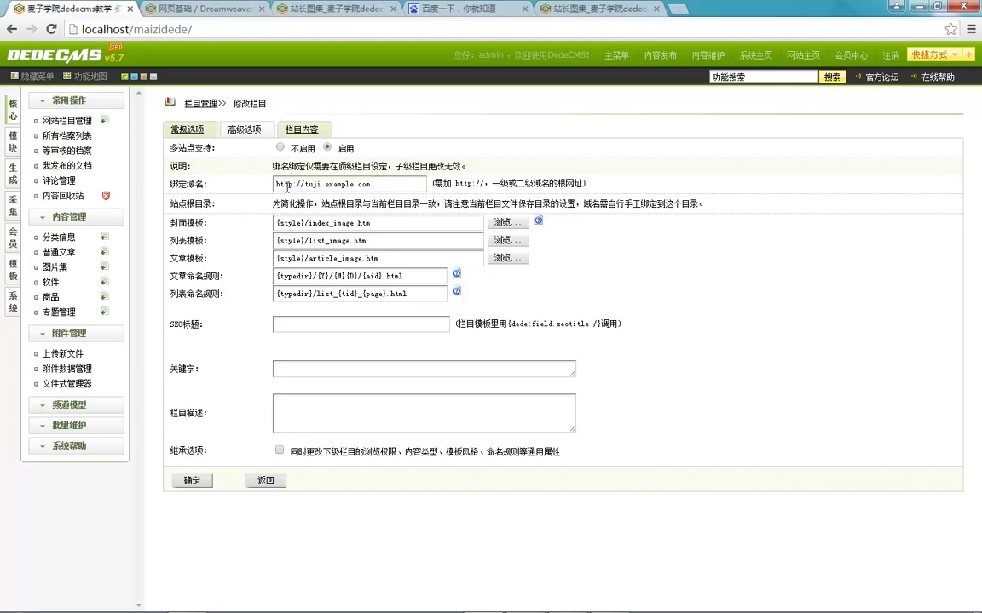
drag(277, 184, 394, 180)
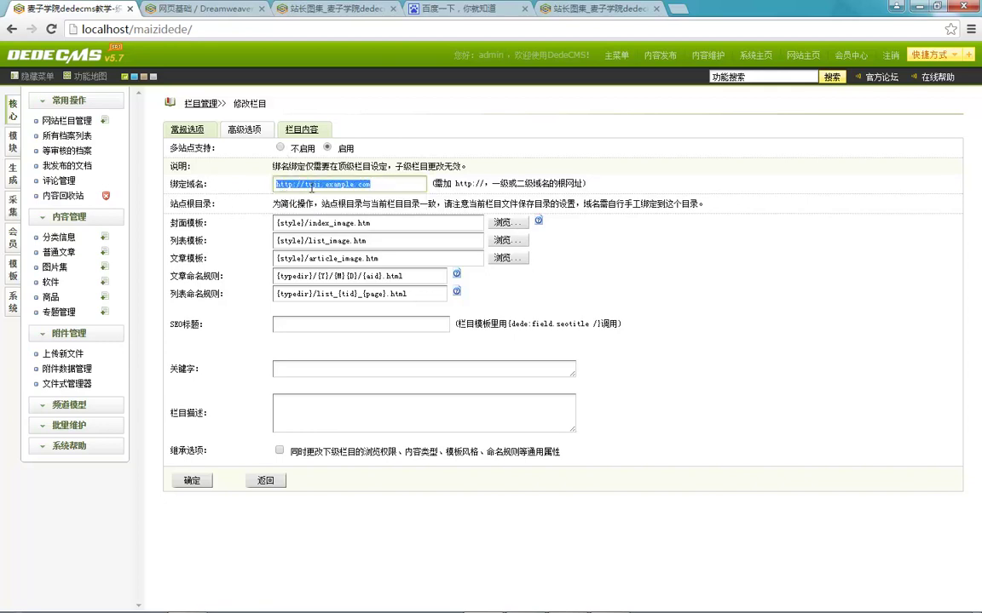
click(311, 187)
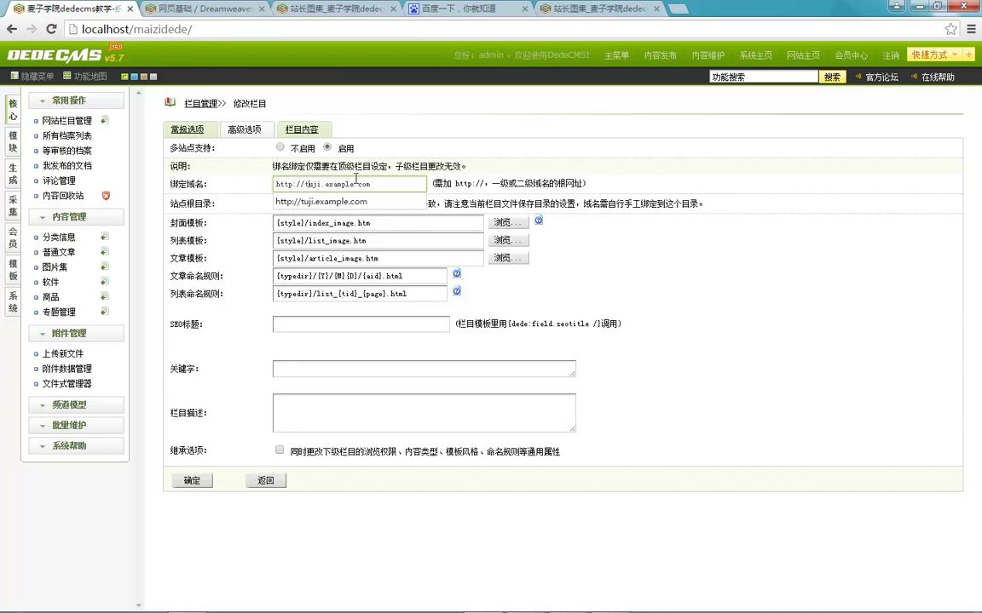
click(477, 183)
click(518, 588)
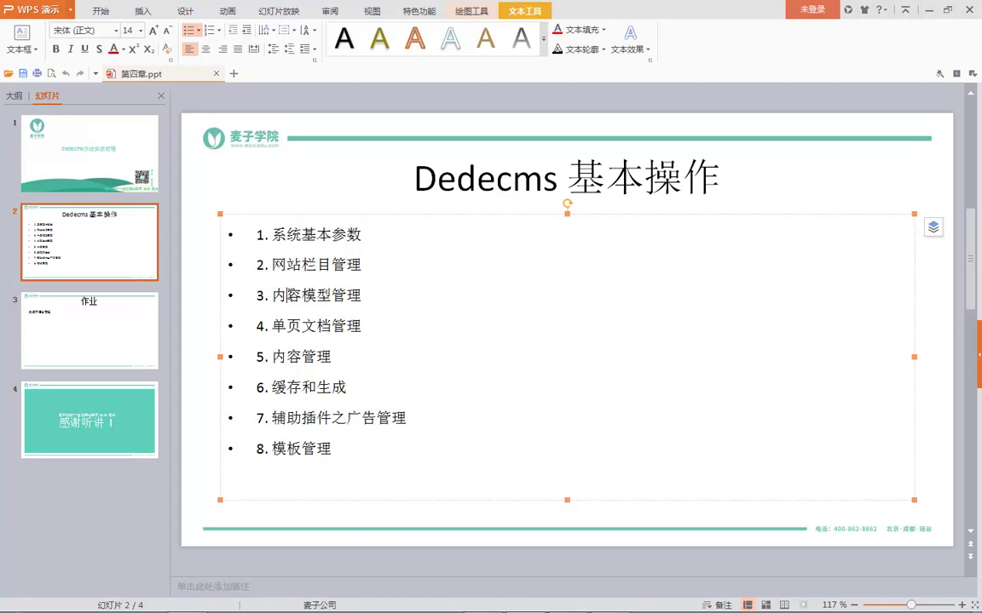
Append the note (绑定域名不生效) after item 2, 网站栏目管理, on slide 2.
click(383, 293)
click(375, 269)
text((绑定))
text(域名)
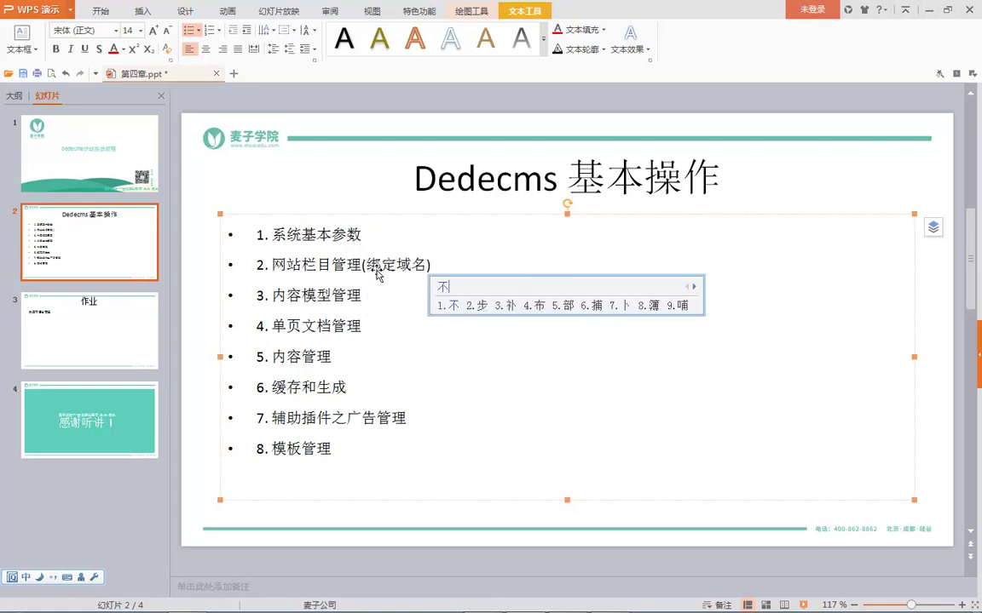
key(space)
text(shang)
key(BackSpace)
key(BackSpace)
key(BackSpace)
key(BackSpace)
key(BackSpace)
text(shengxiao)
key(space)
key(BackSpace)
key(BackSpace)
text(shengxiao)
text(2)
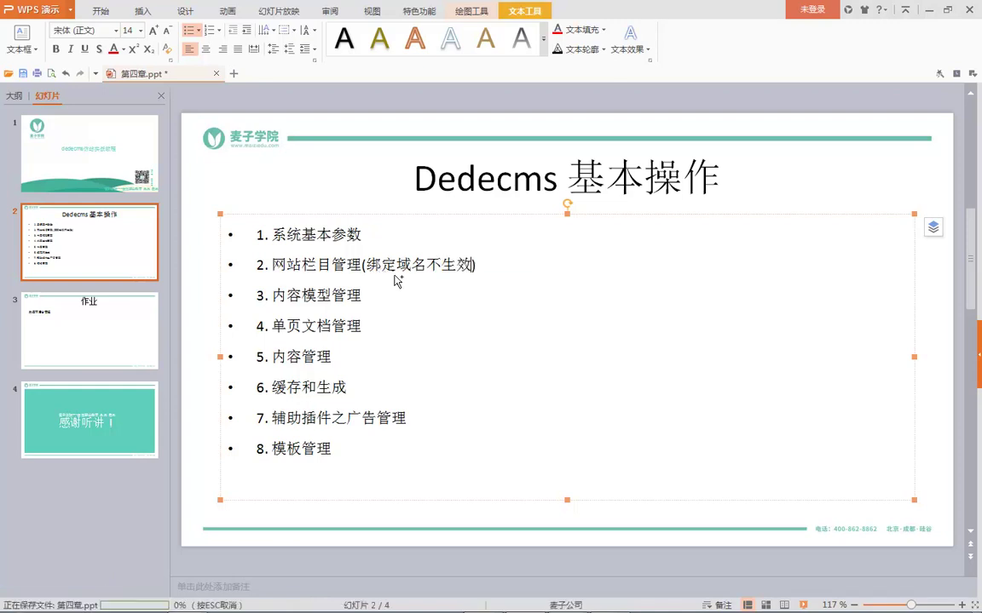
Colour the note (绑定域名不生效) red.
drag(362, 265, 502, 268)
click(112, 49)
click(442, 298)
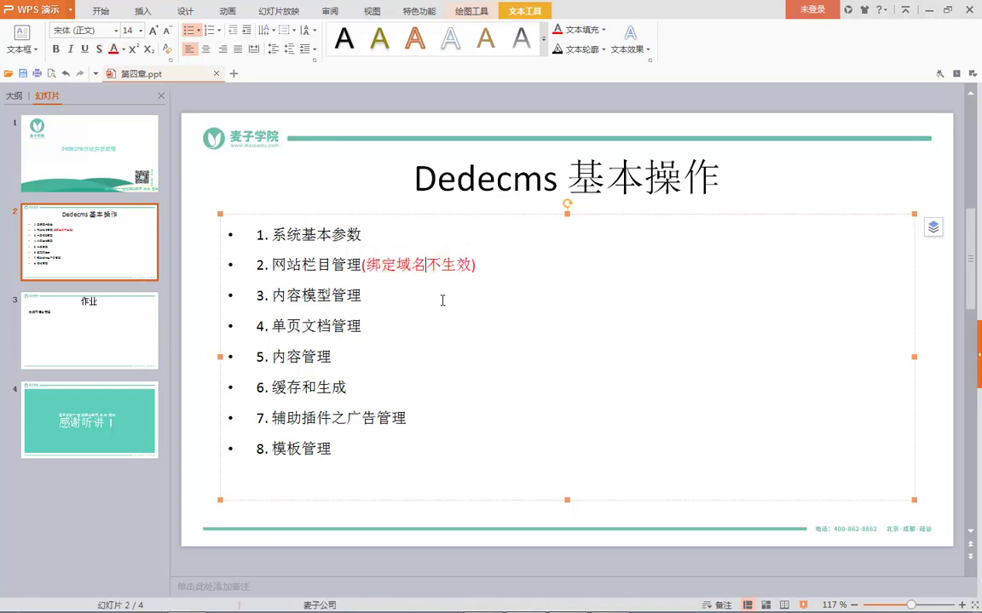